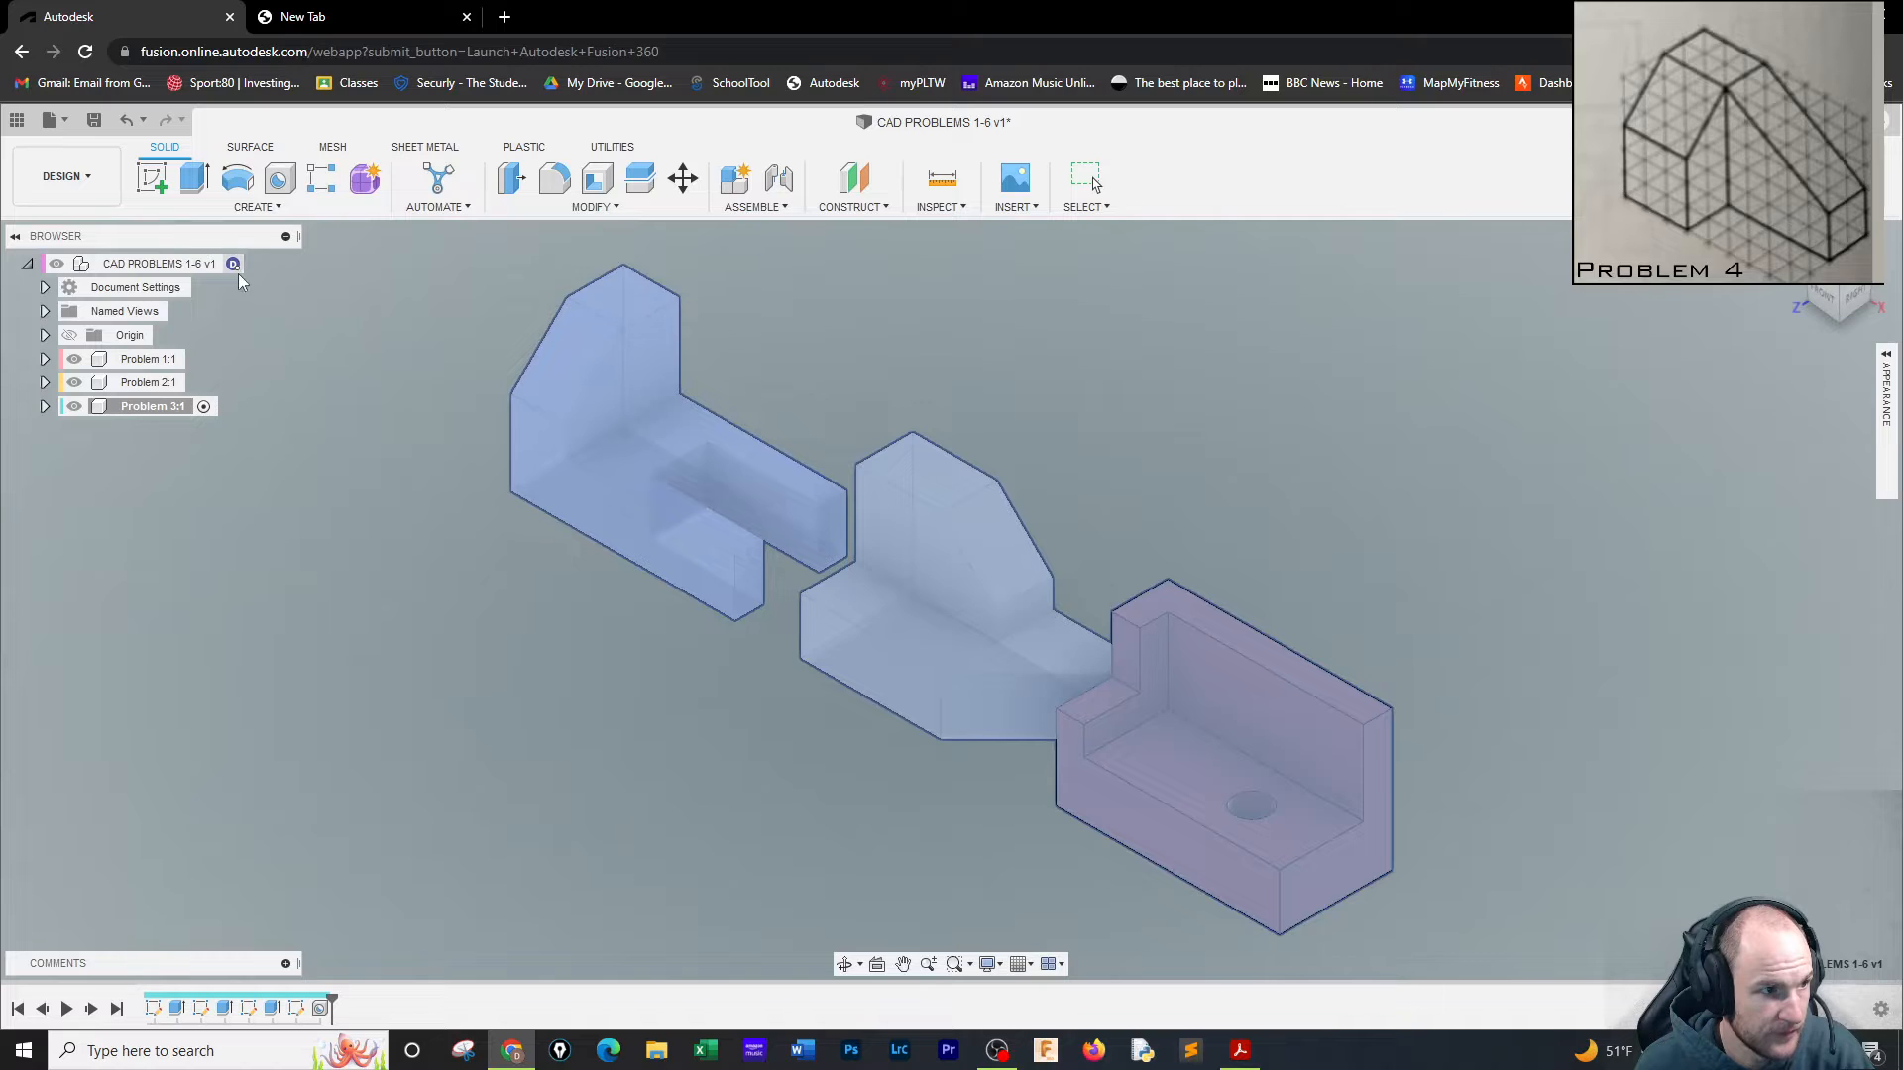
# Create a new internal standard component named "Problem 4" under the top-level assembly and make it active.
pyautogui.click(262, 263)
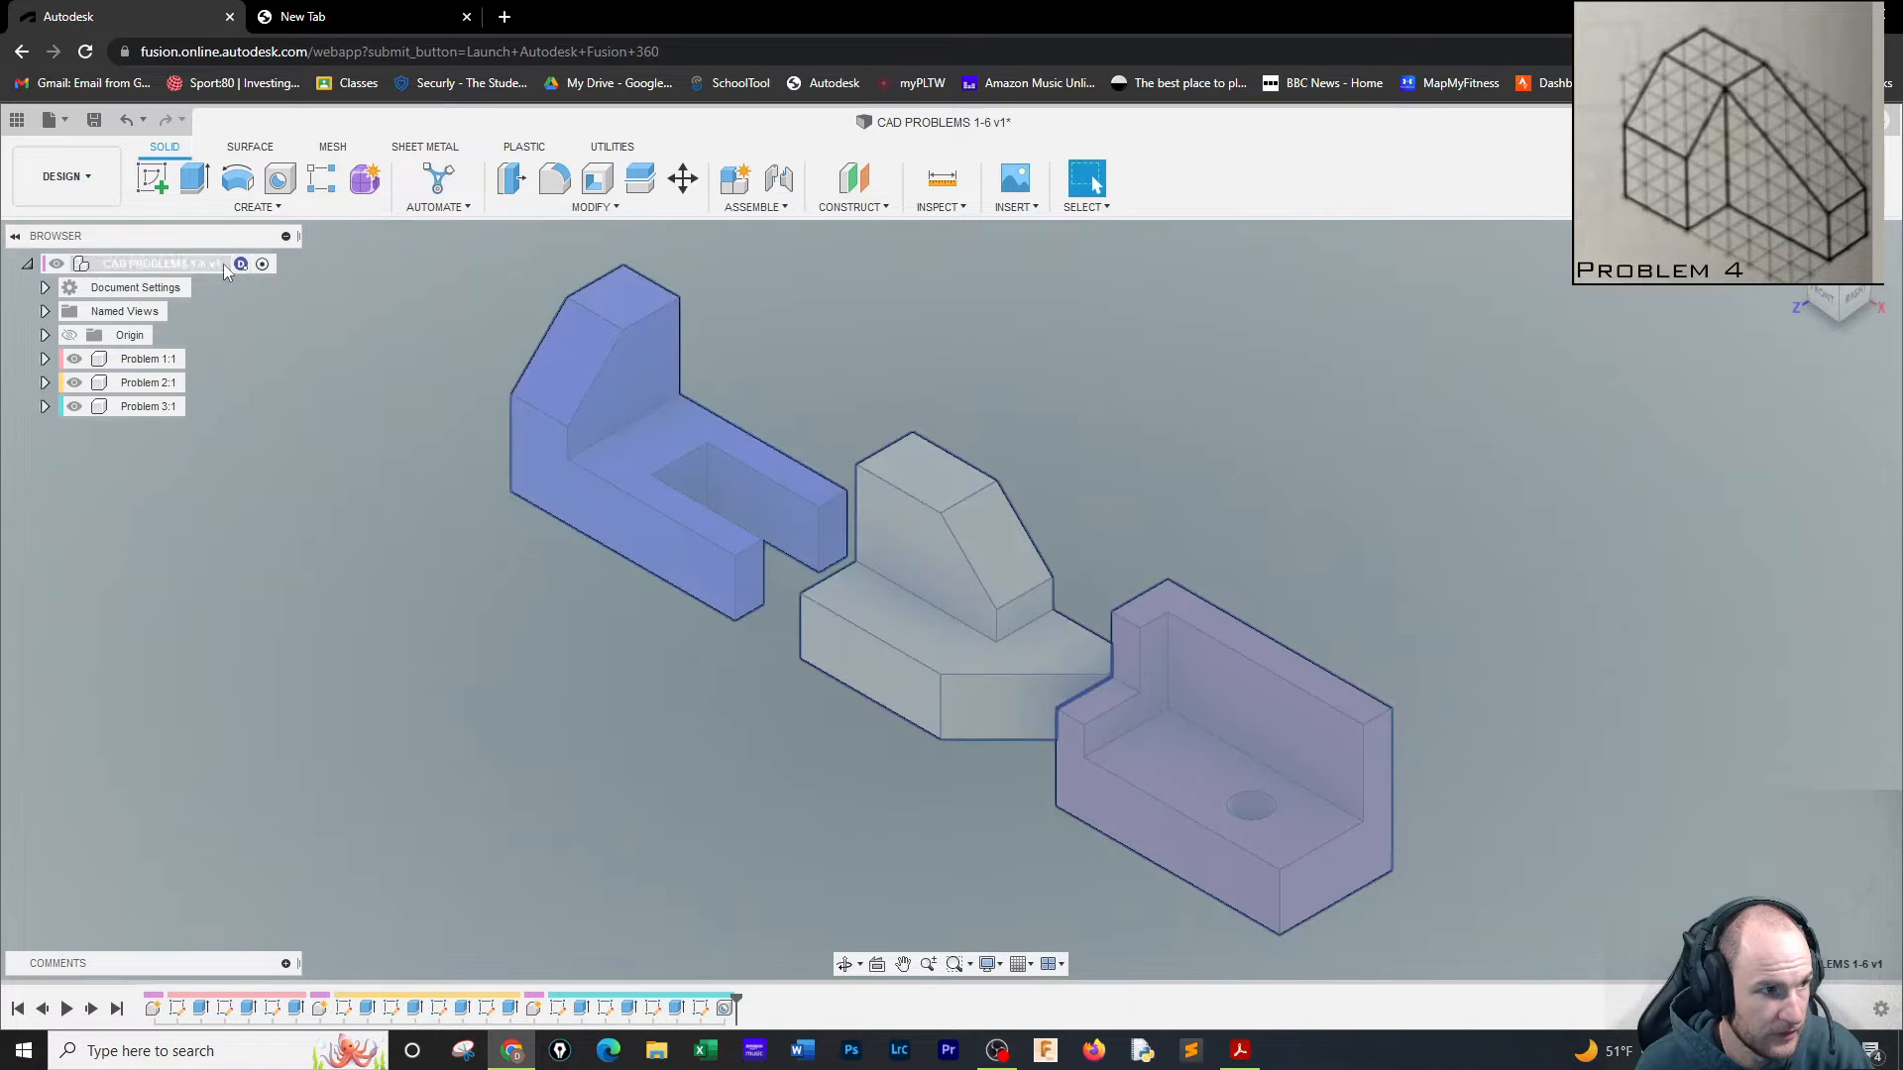
pyautogui.rightClick(223, 264)
pyautogui.click(260, 278)
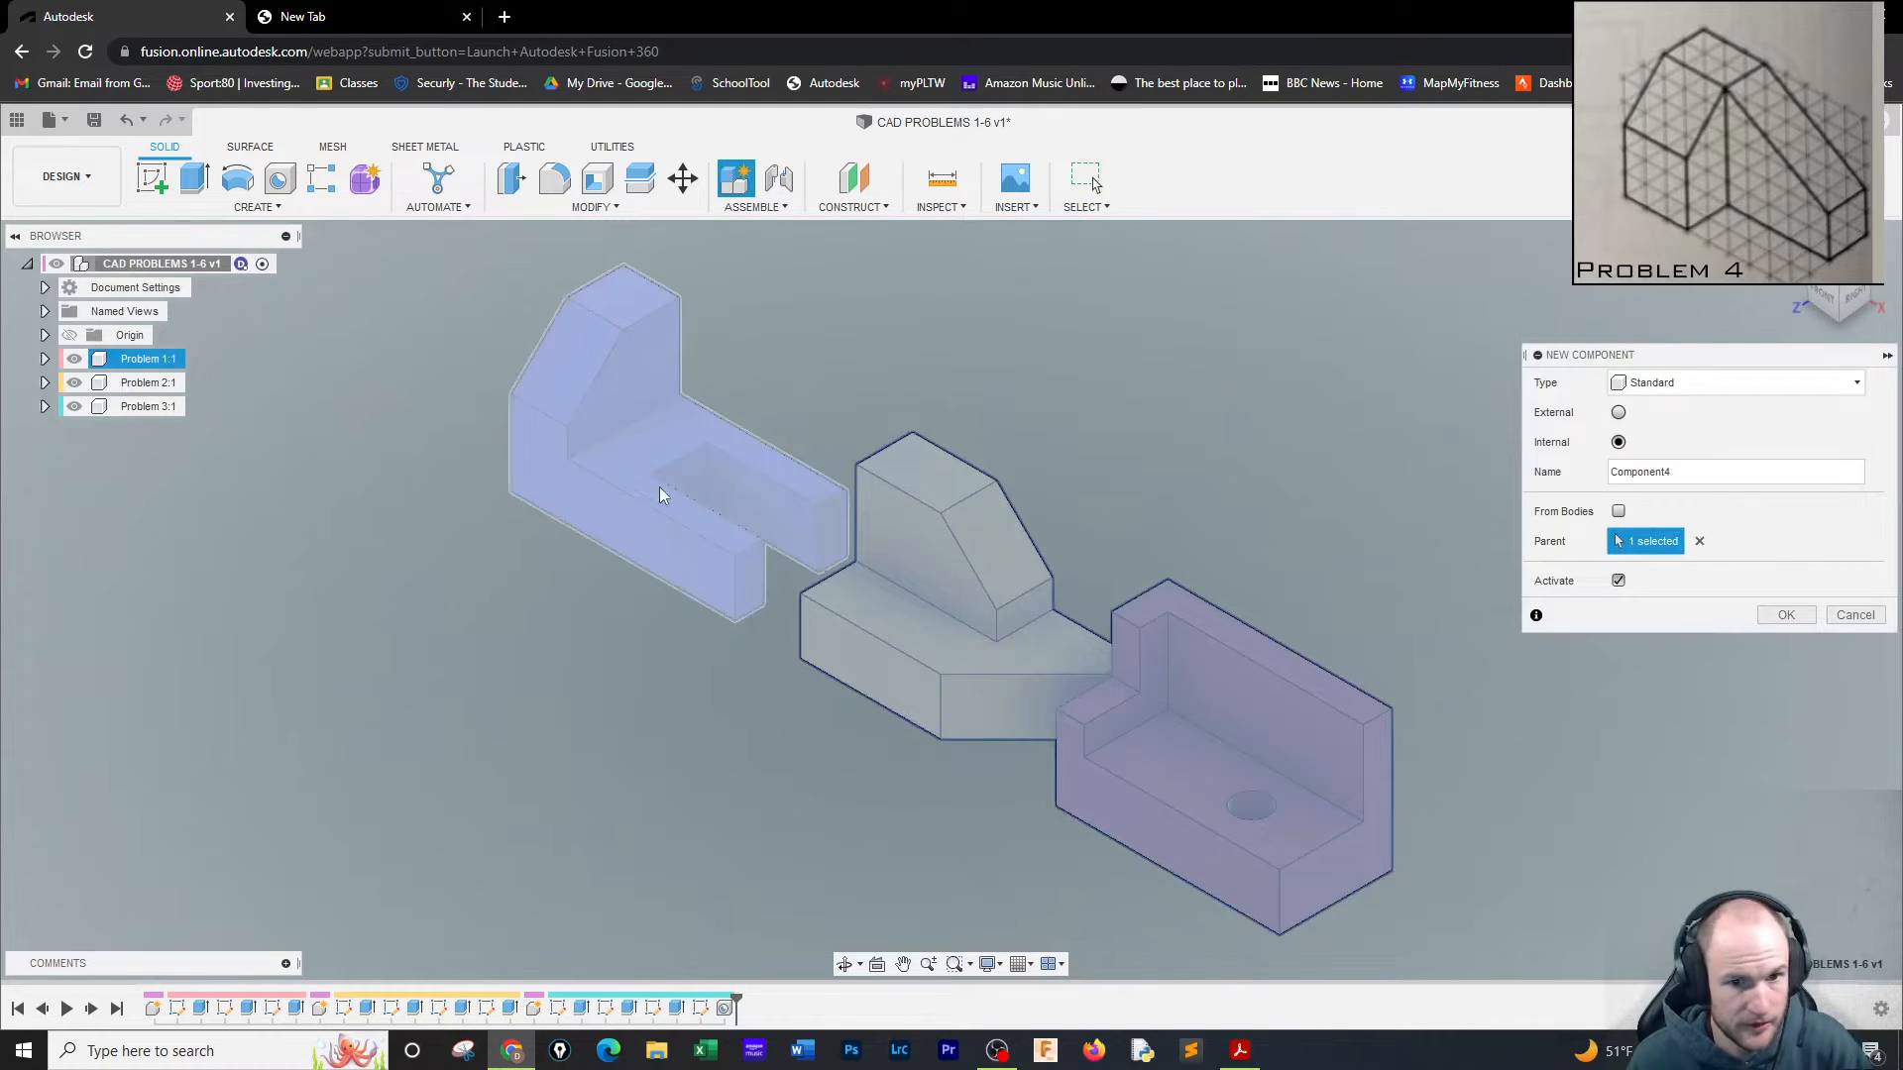
pyautogui.moveTo(1695, 474); pyautogui.dragTo(1533, 477)
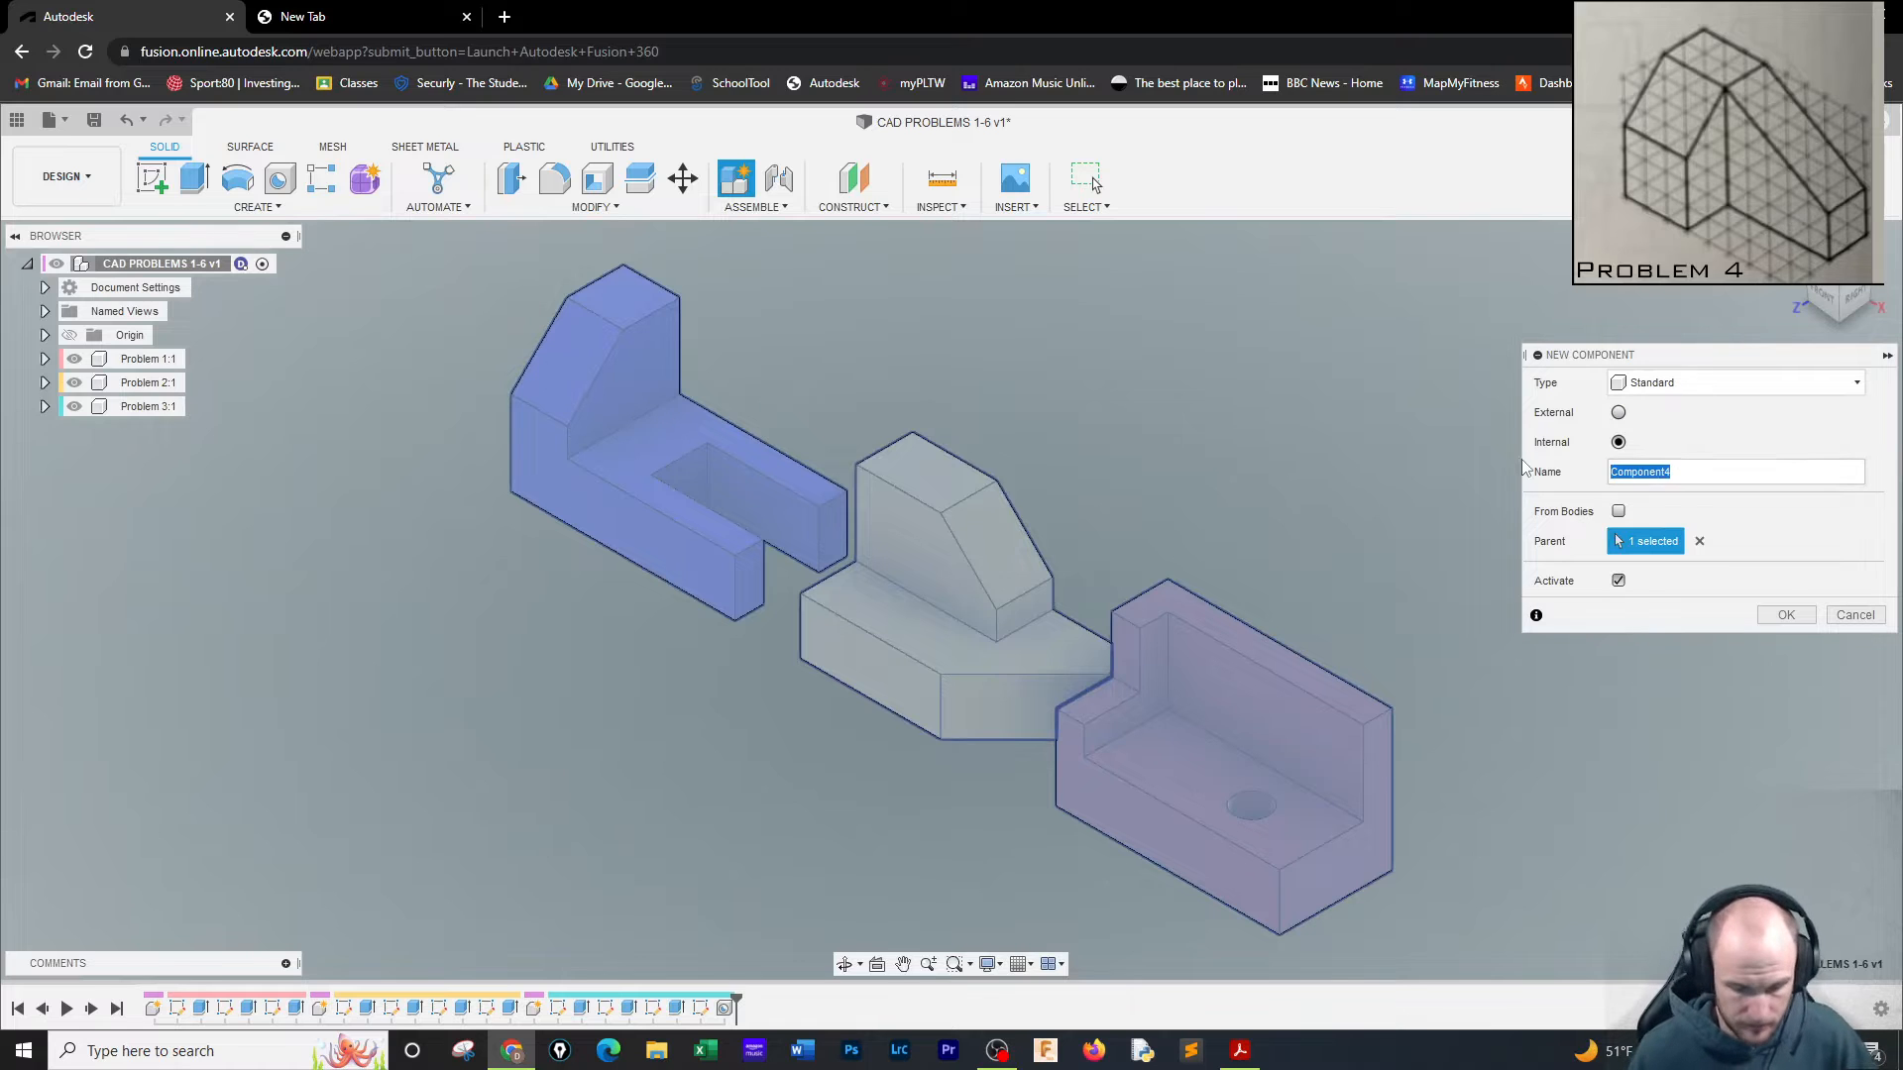
pyautogui.write('Problem 4')
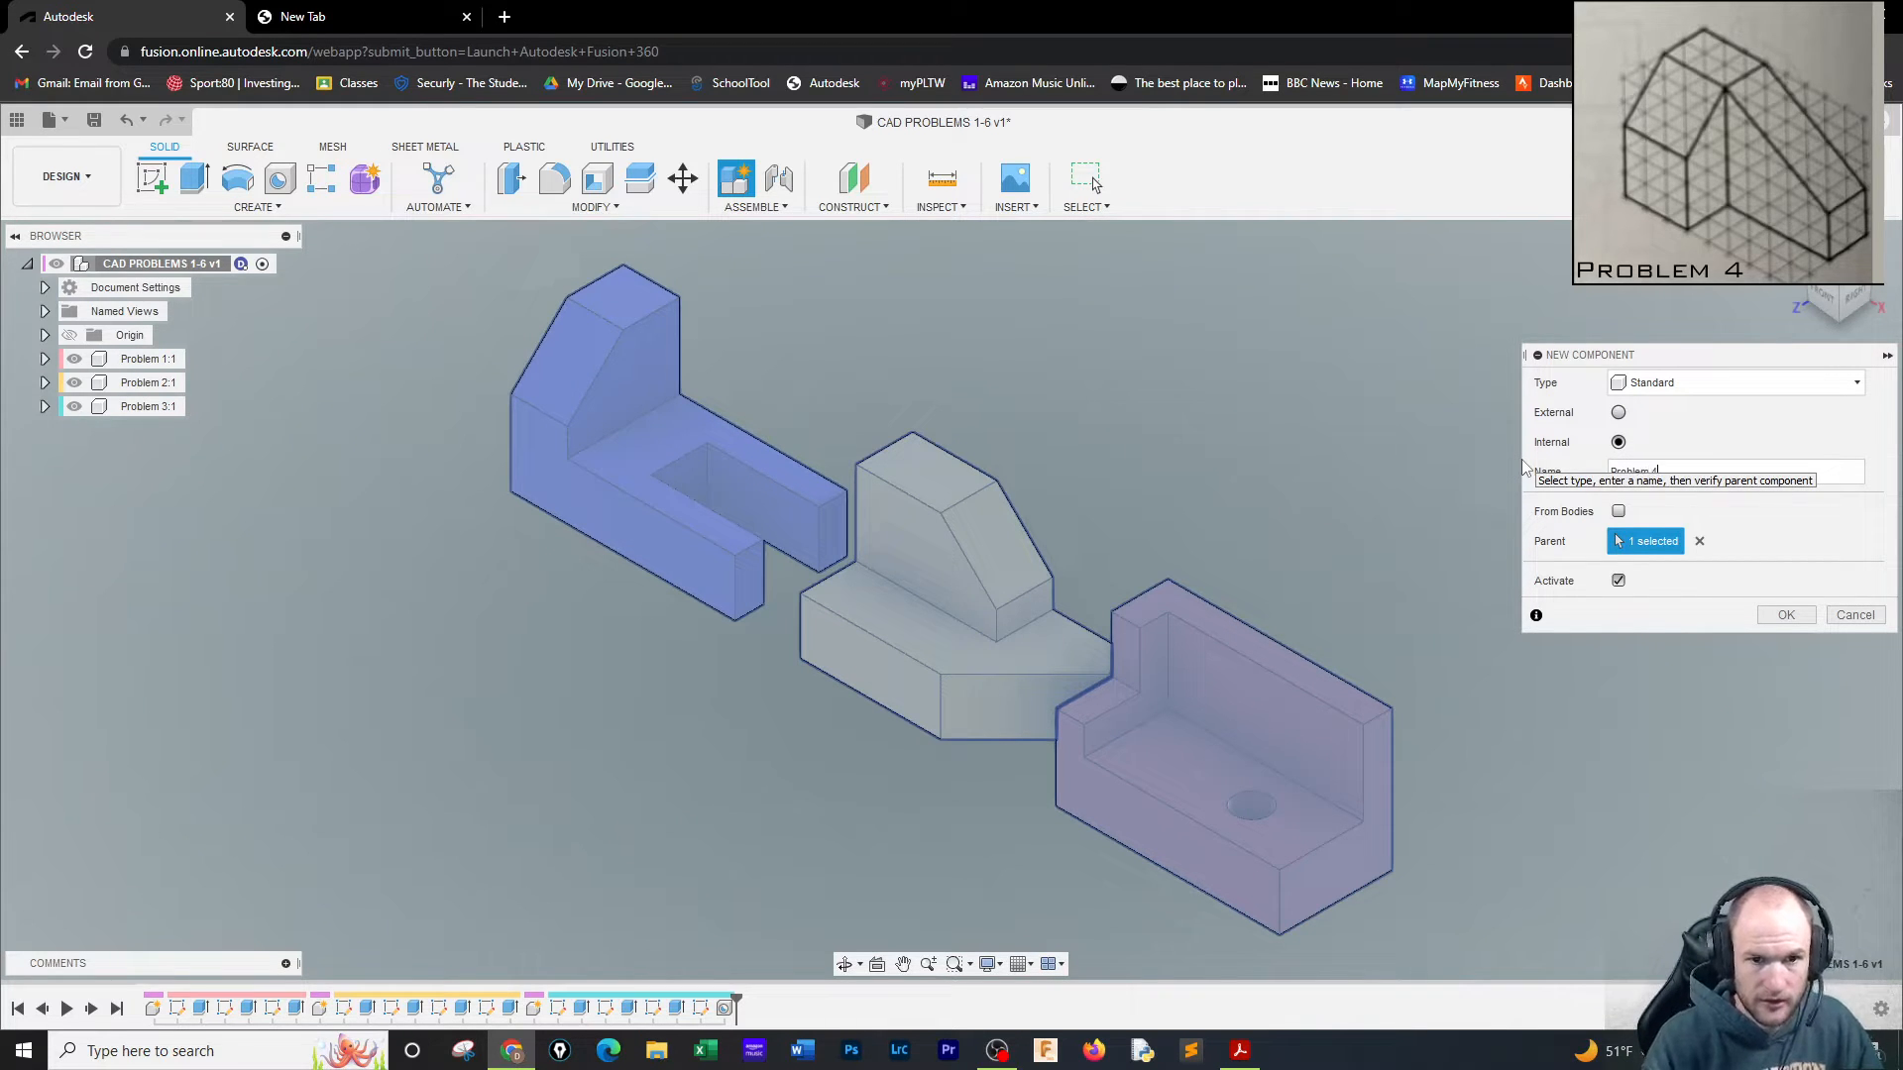
pyautogui.click(1798, 620)
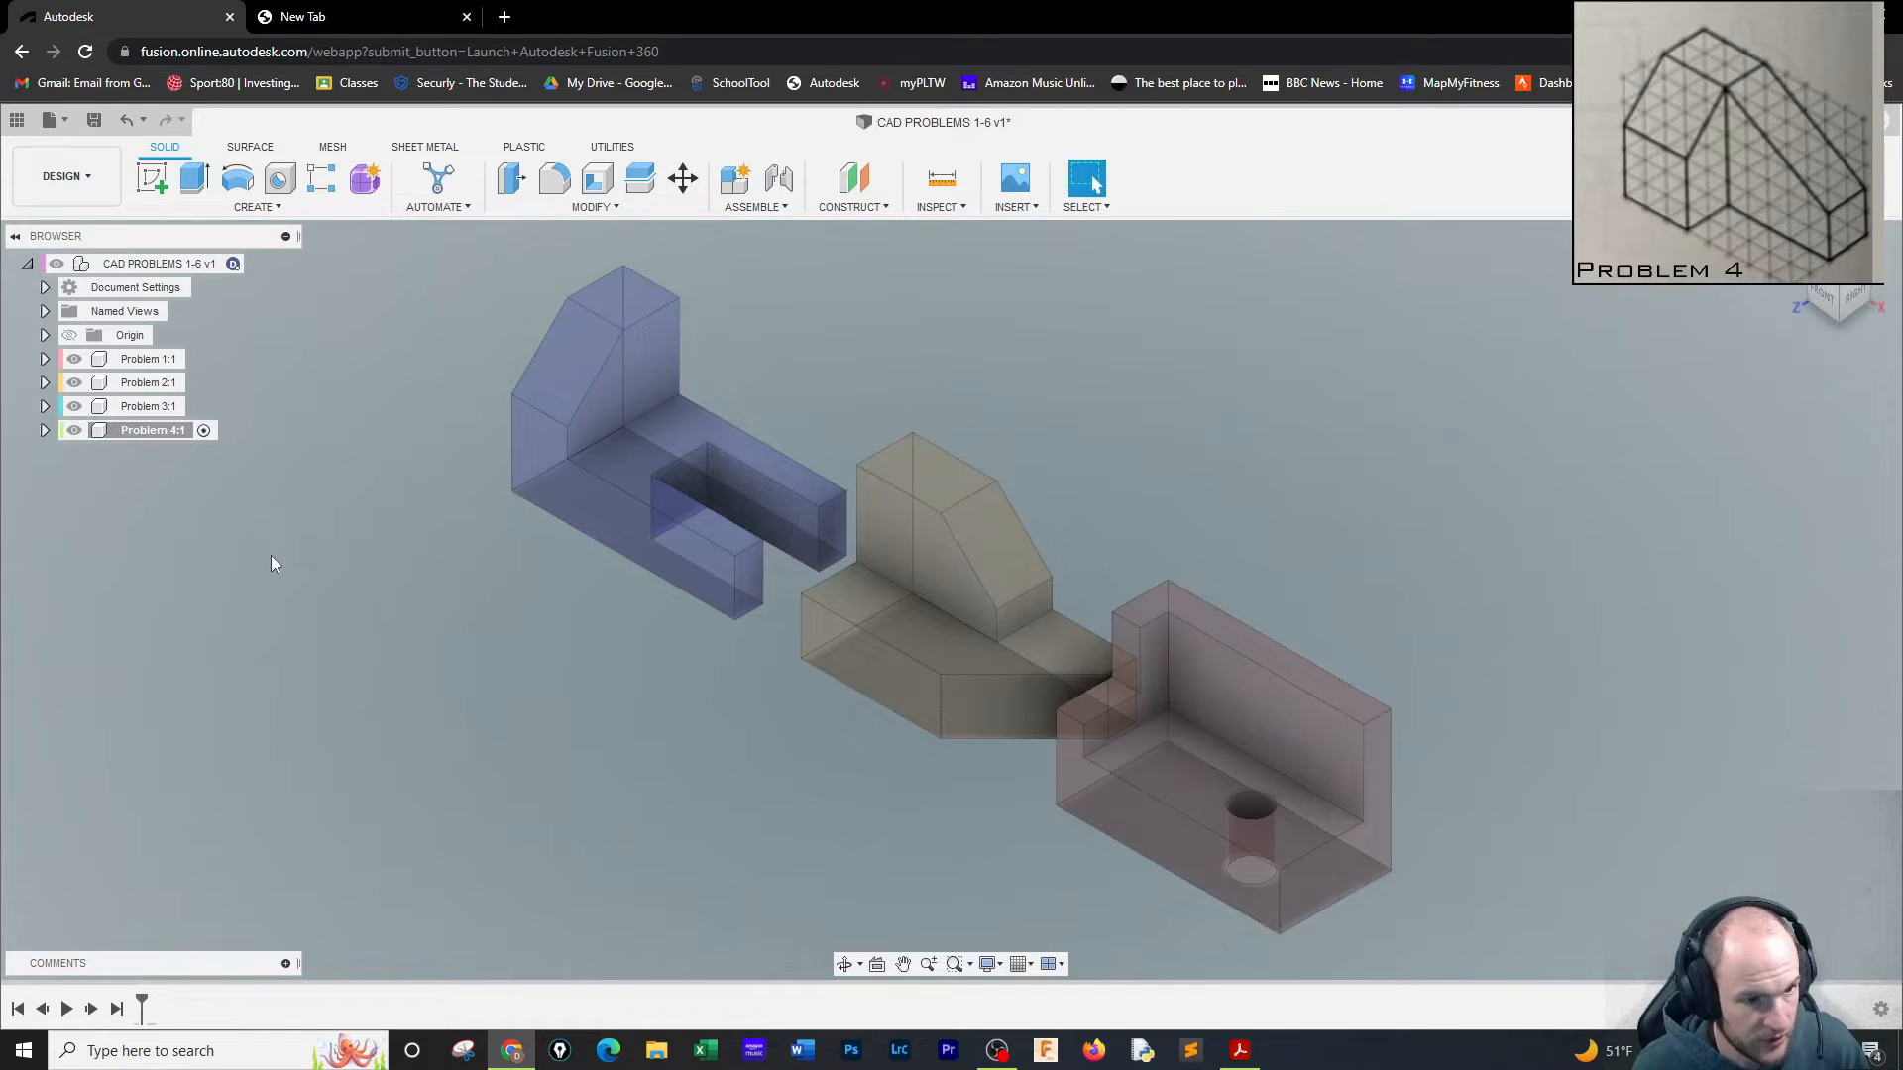
# On the front origin plane, sketch a rectangle 8 in wide and 5 in high on the horizontal axis, beyond the Problem 3 part.
pyautogui.click(153, 179)
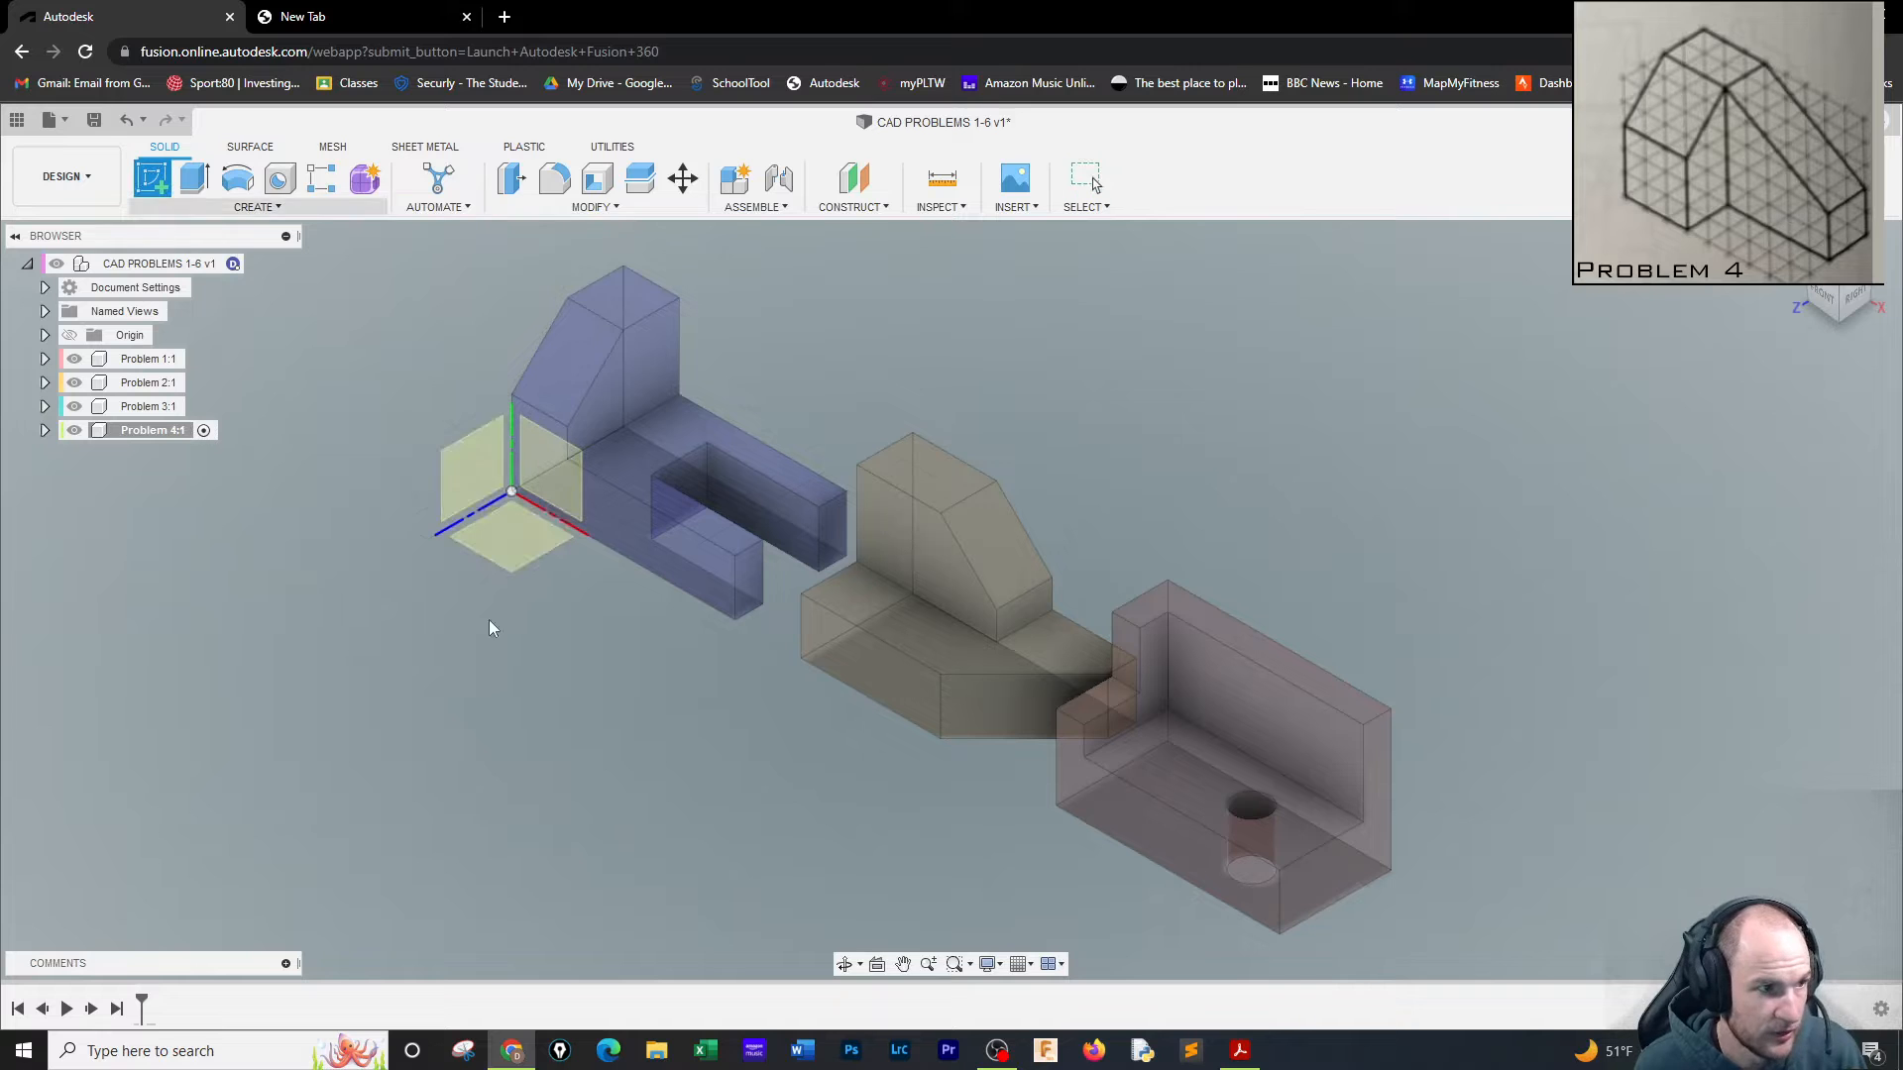
pyautogui.click(555, 477)
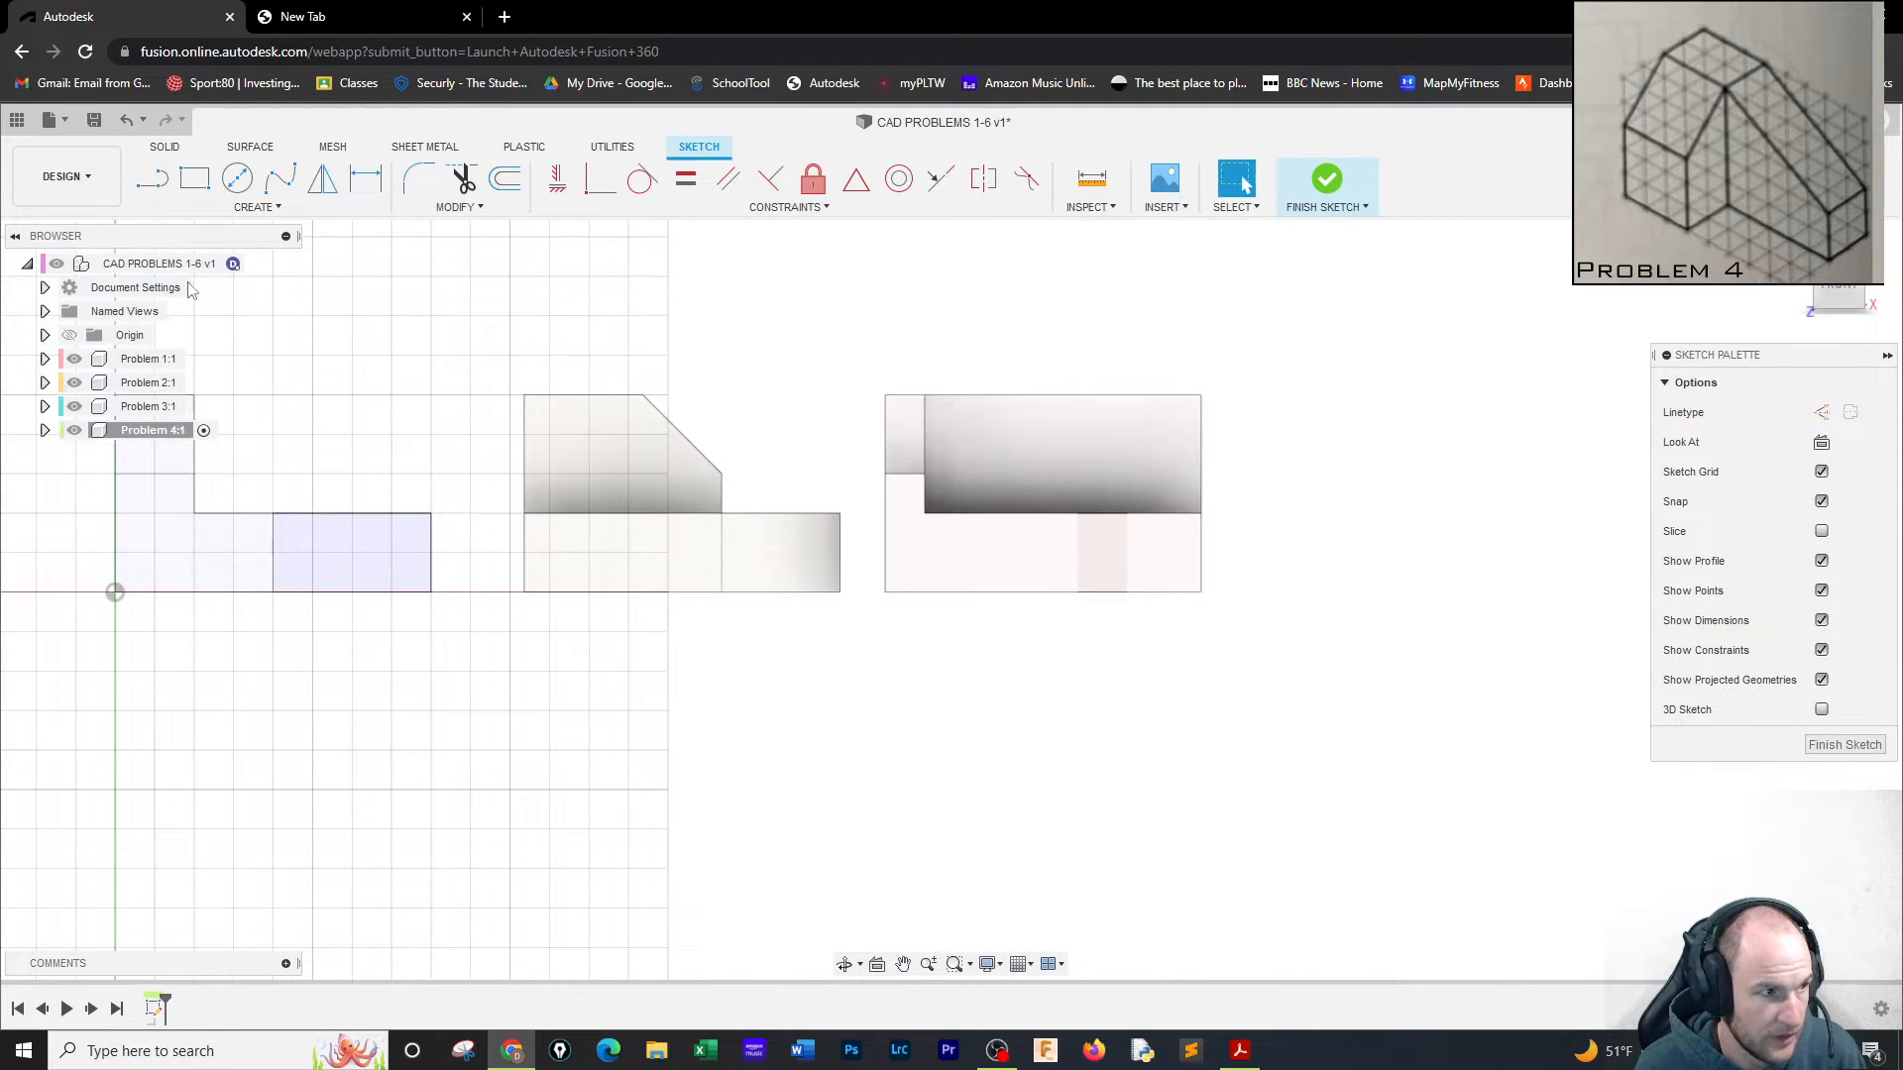
pyautogui.click(192, 182)
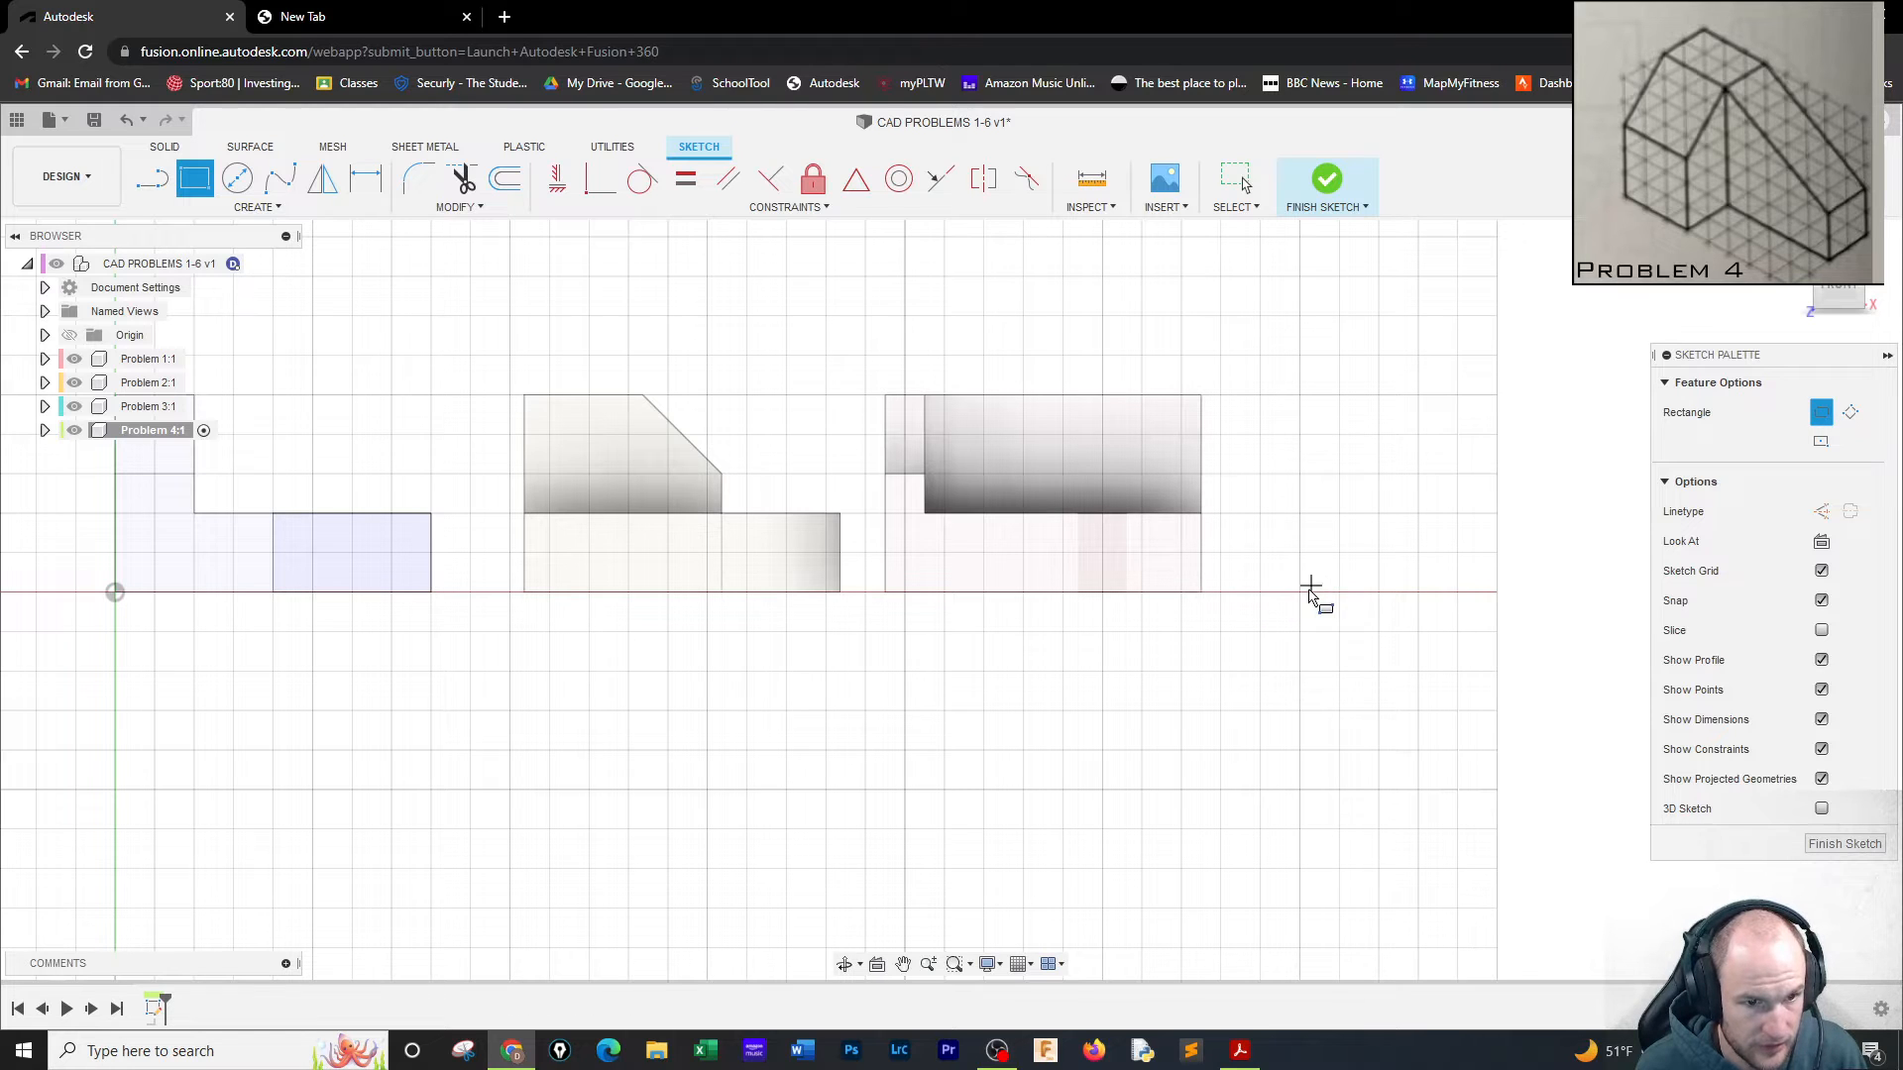
pyautogui.click(1299, 593)
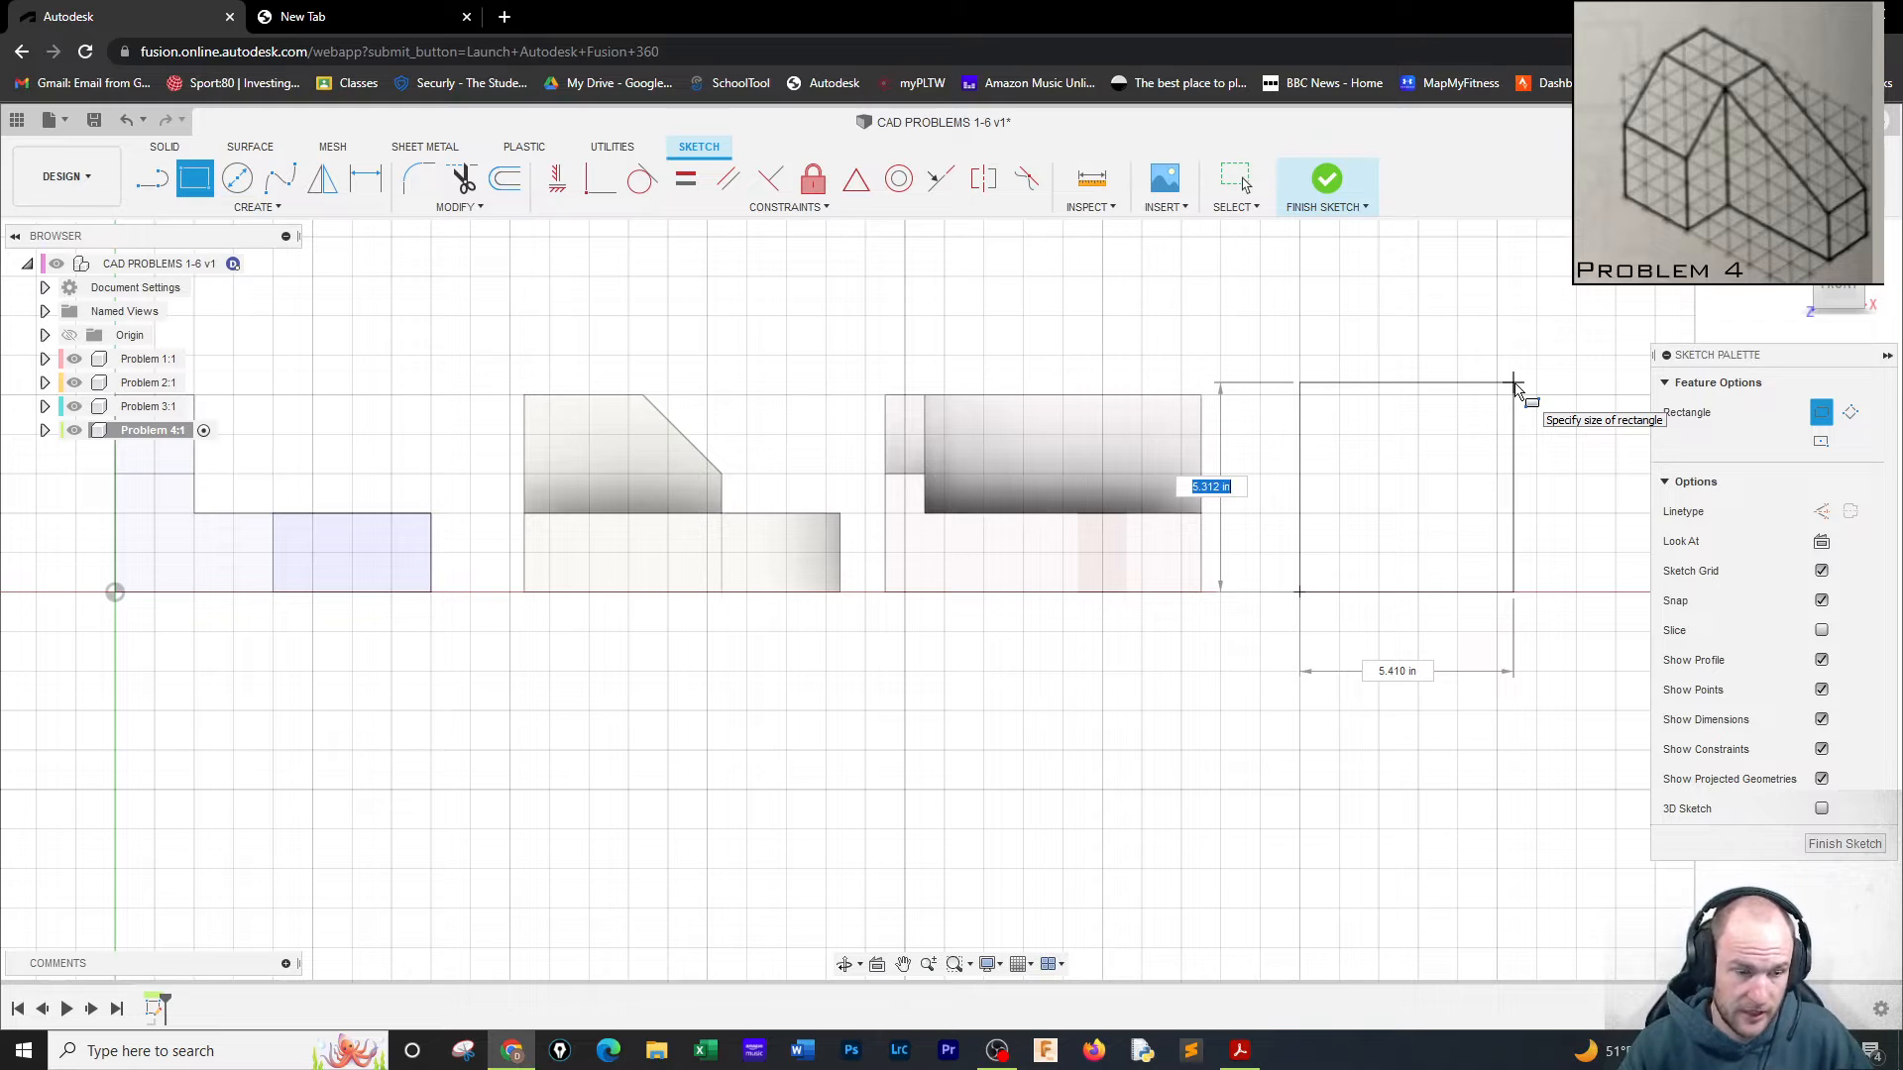
pyautogui.write('55')
pyautogui.press('BackSpace')
pyautogui.press('Tab')
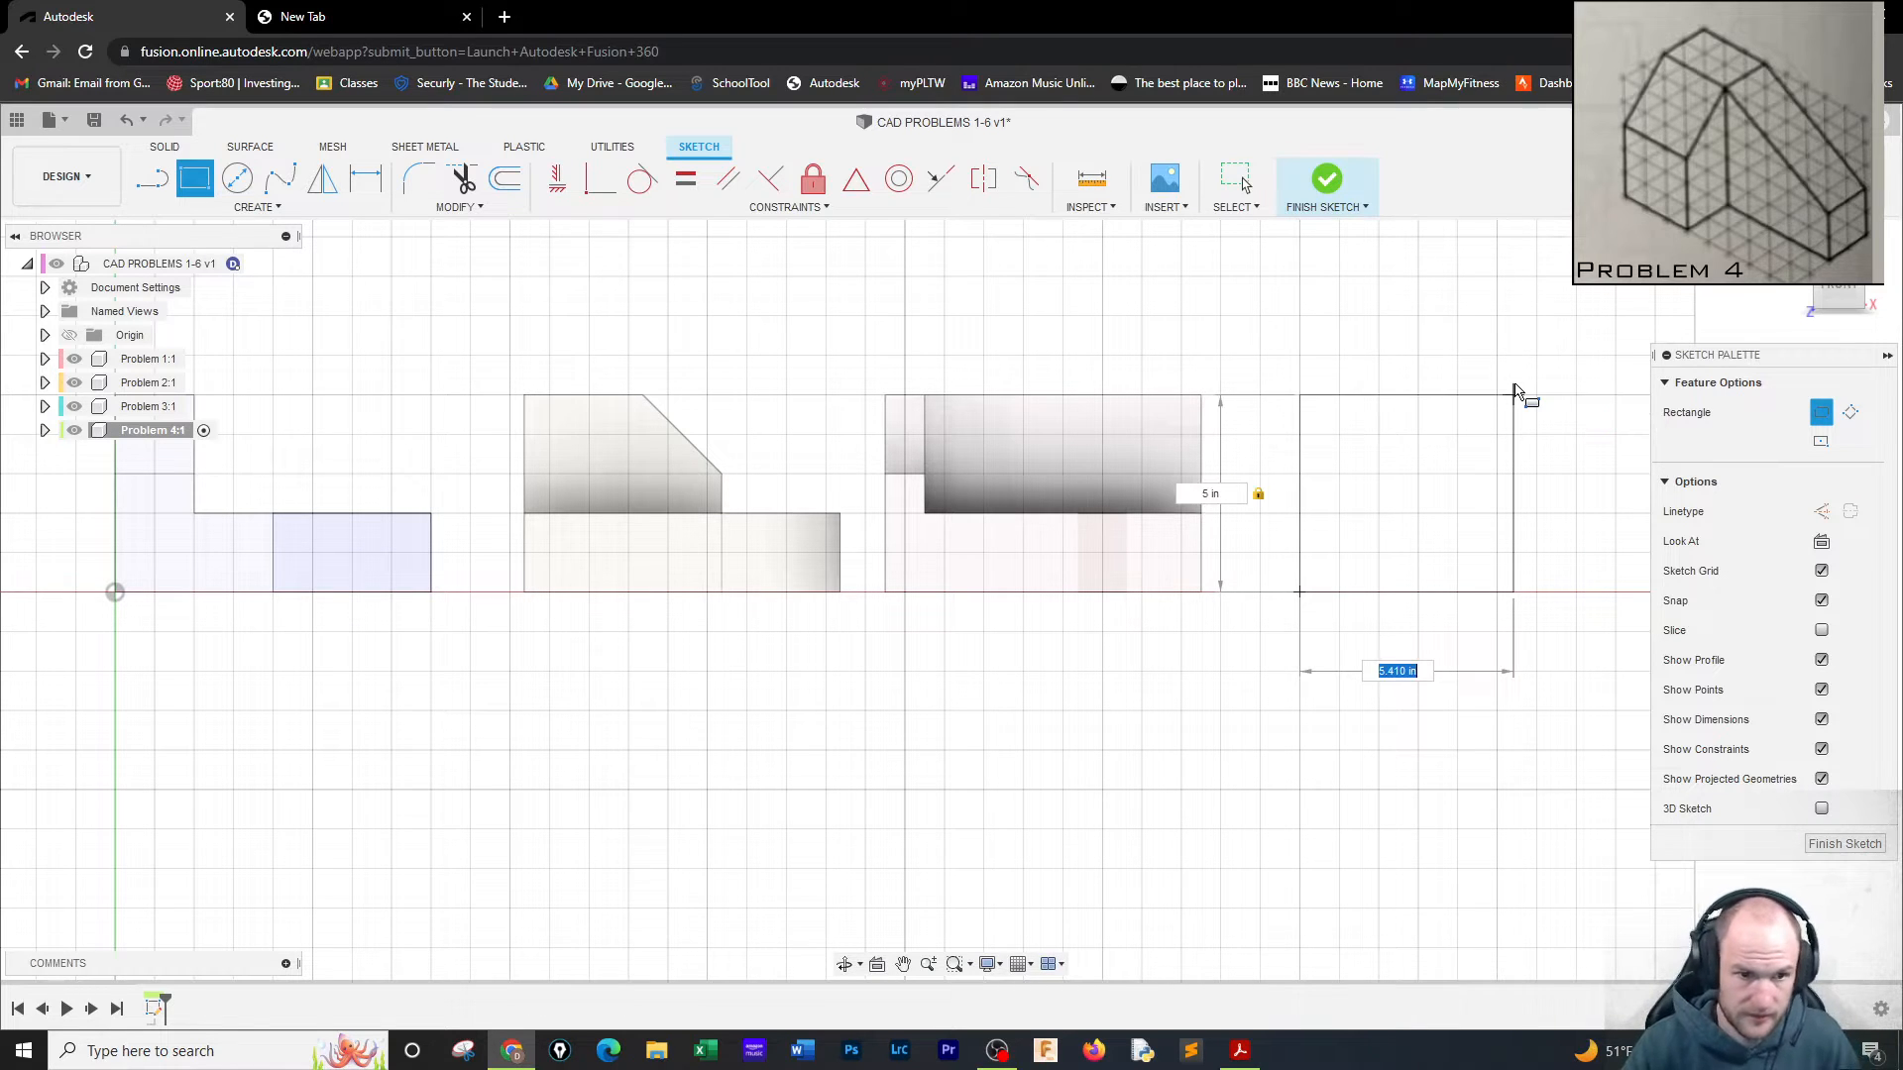
pyautogui.write('8')
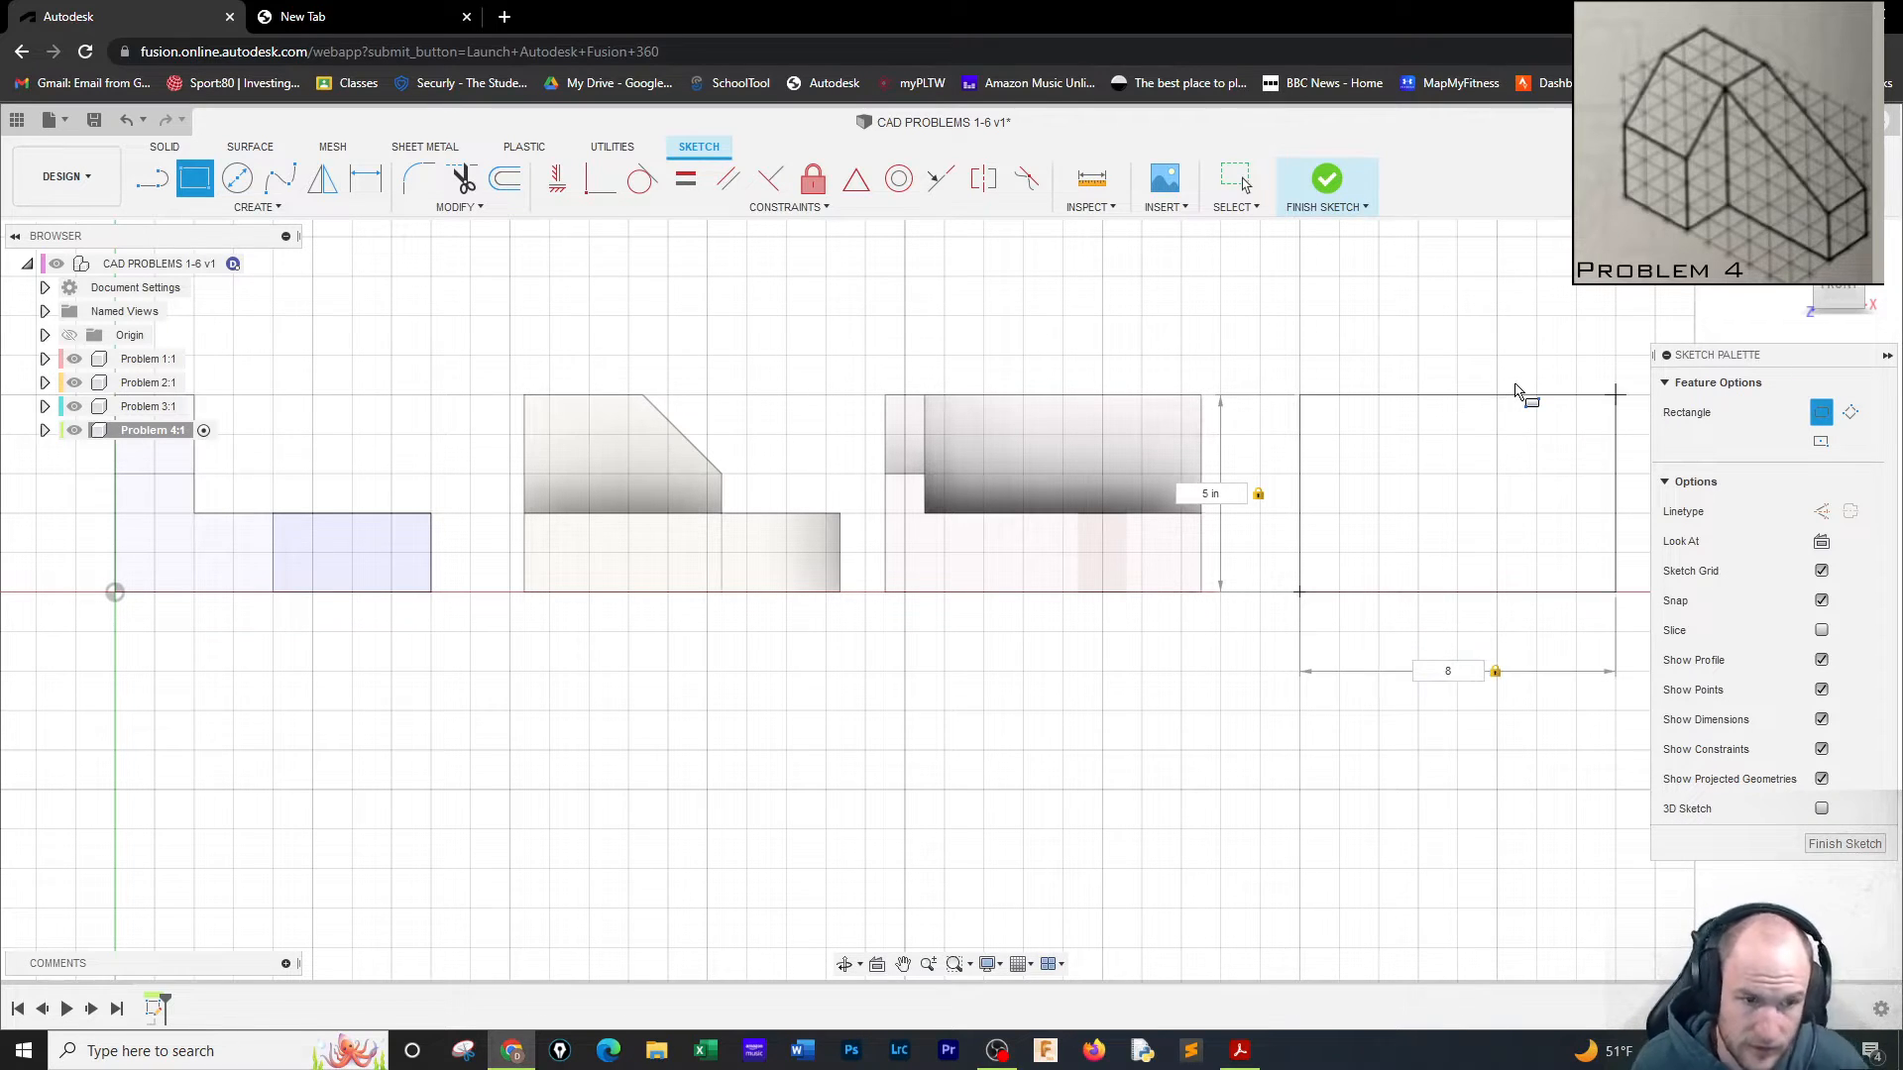
pyautogui.press('Return')
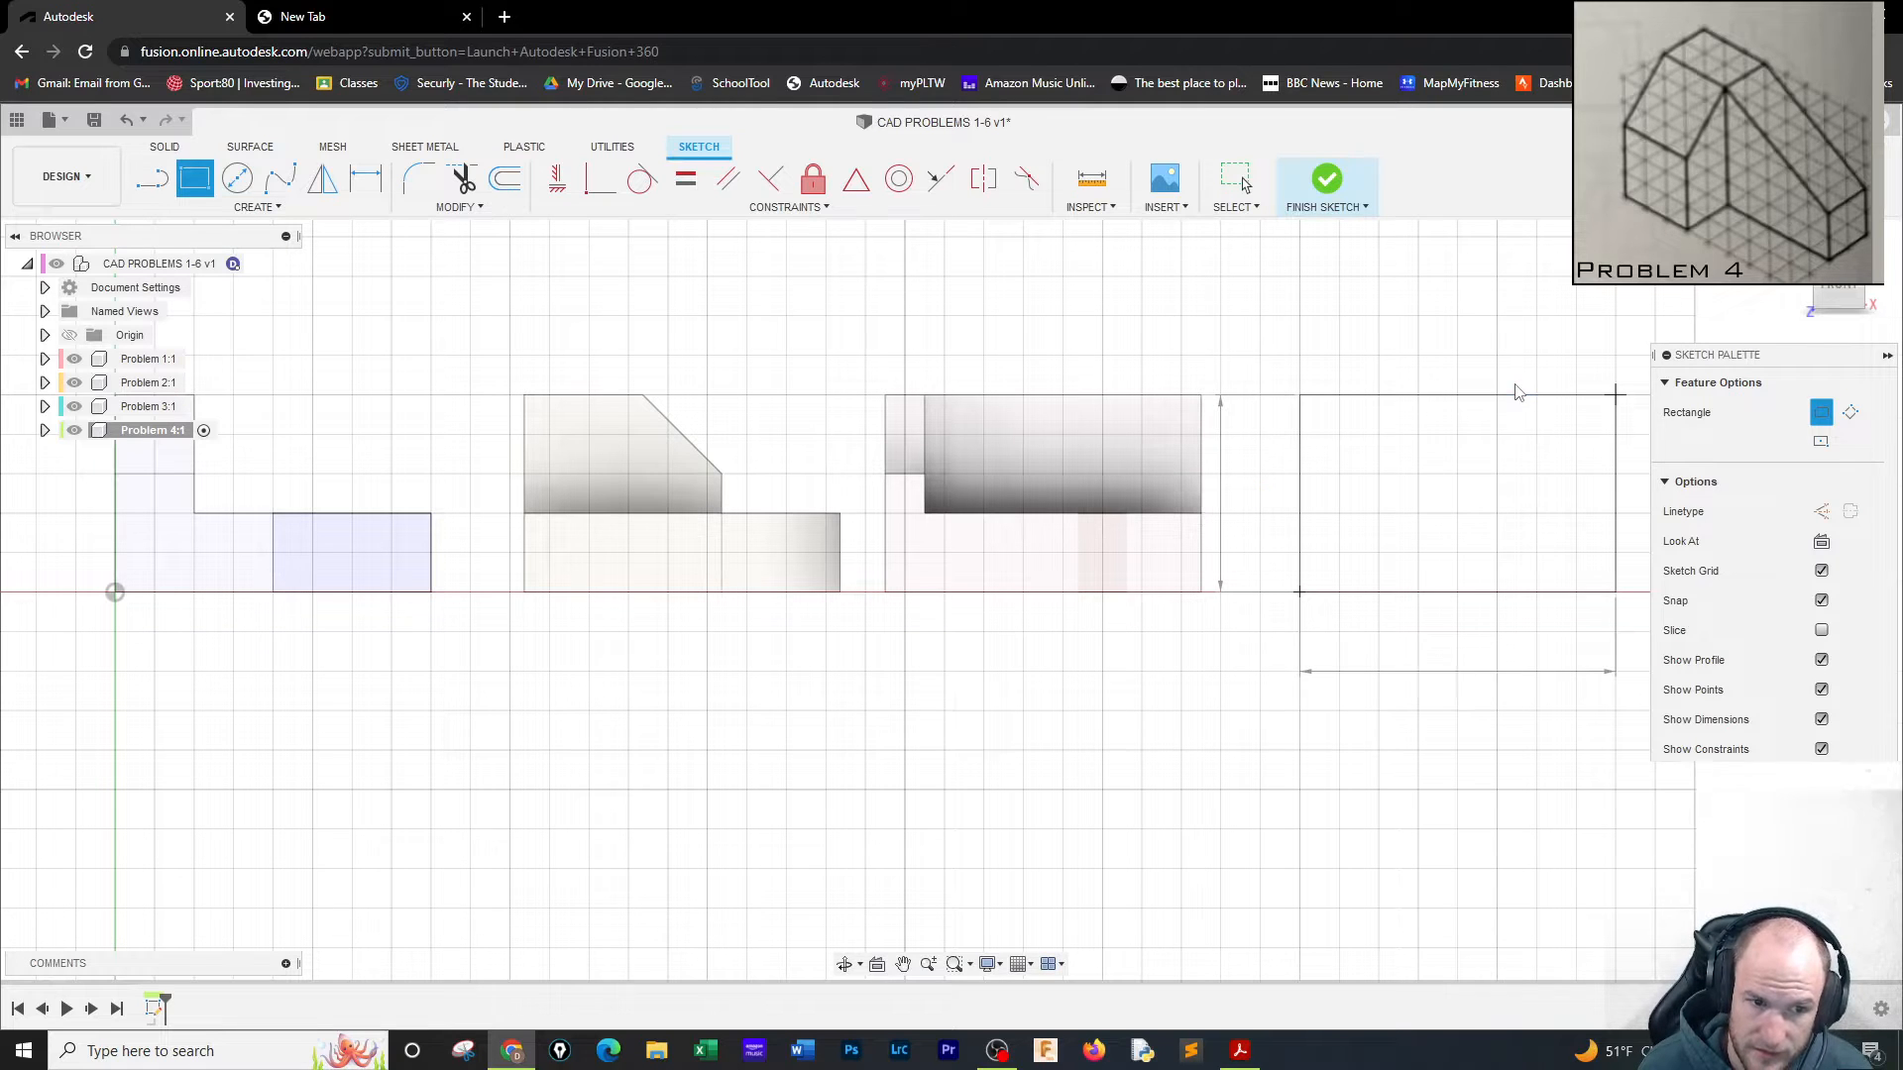
pyautogui.press('Escape')
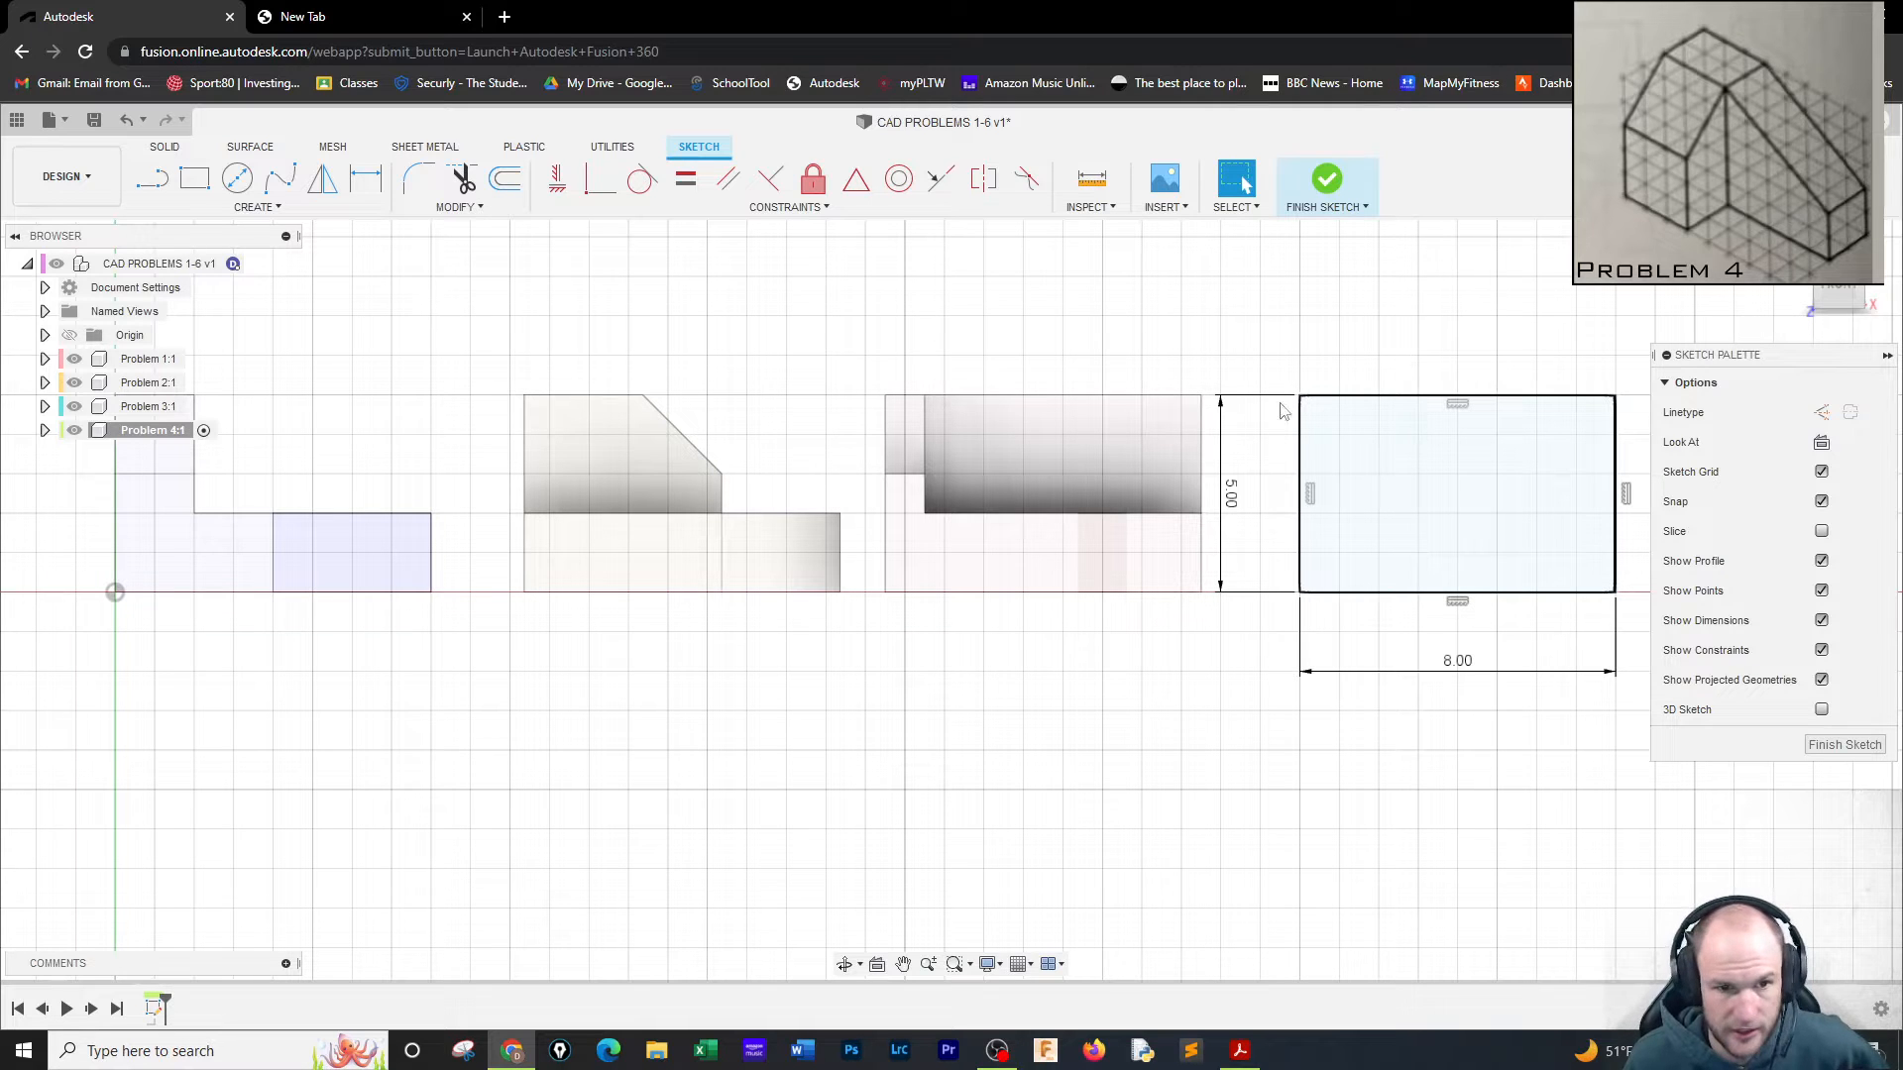
# Draw a sloped line across the rectangle from its top edge down to its right edge.
pyautogui.click(153, 193)
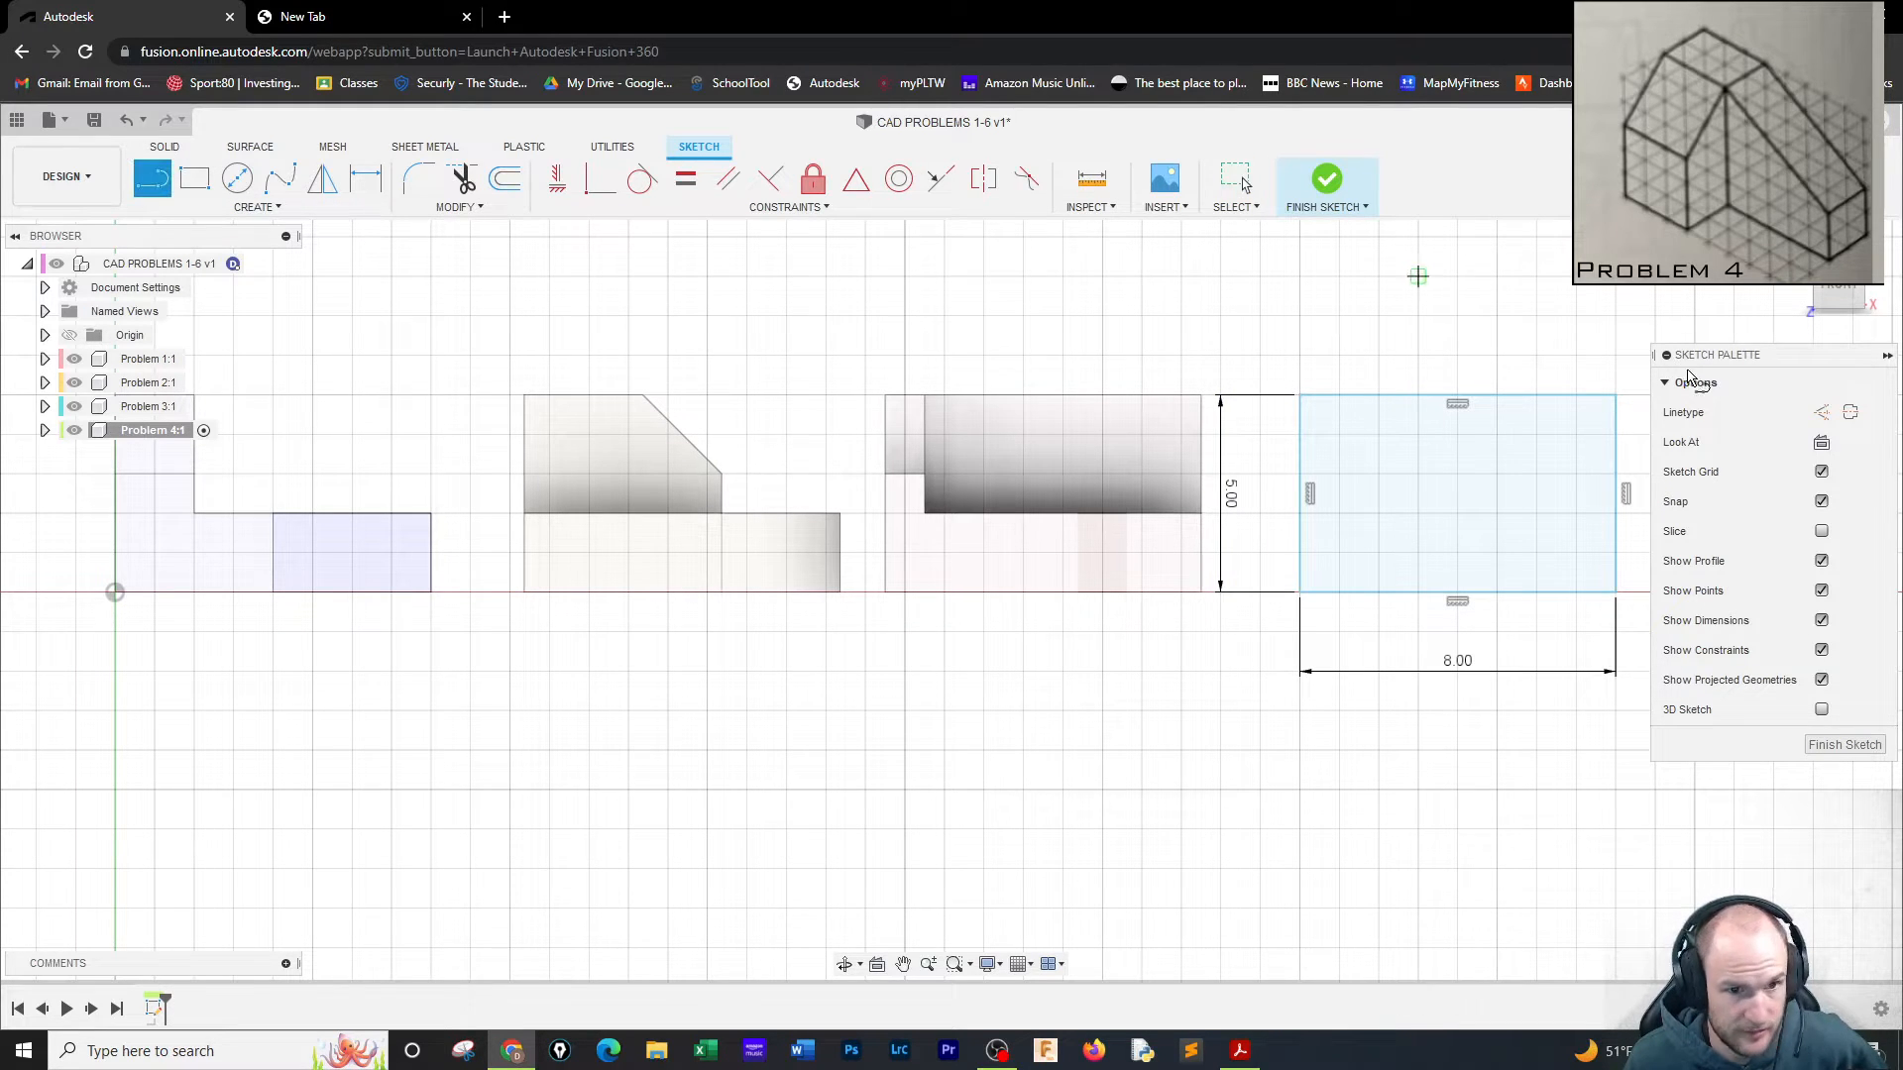
pyautogui.click(1408, 396)
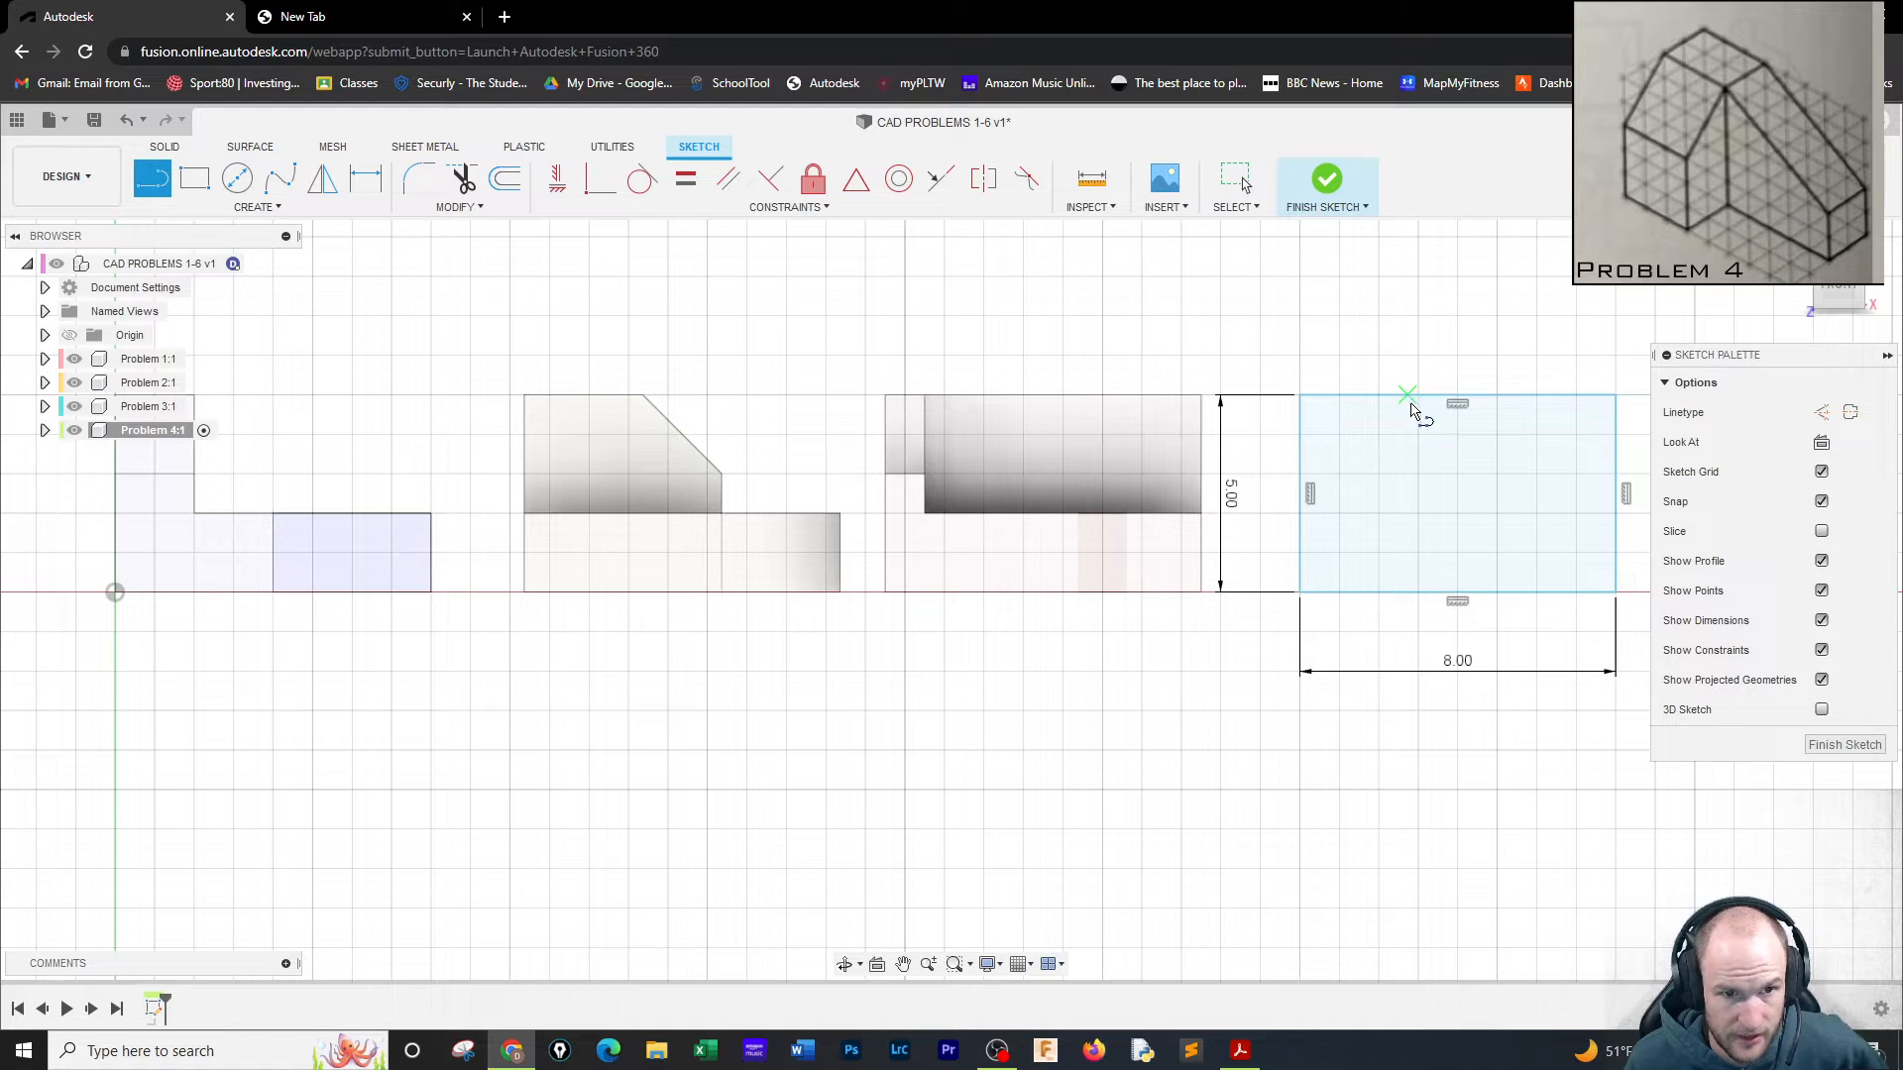
pyautogui.click(1617, 543)
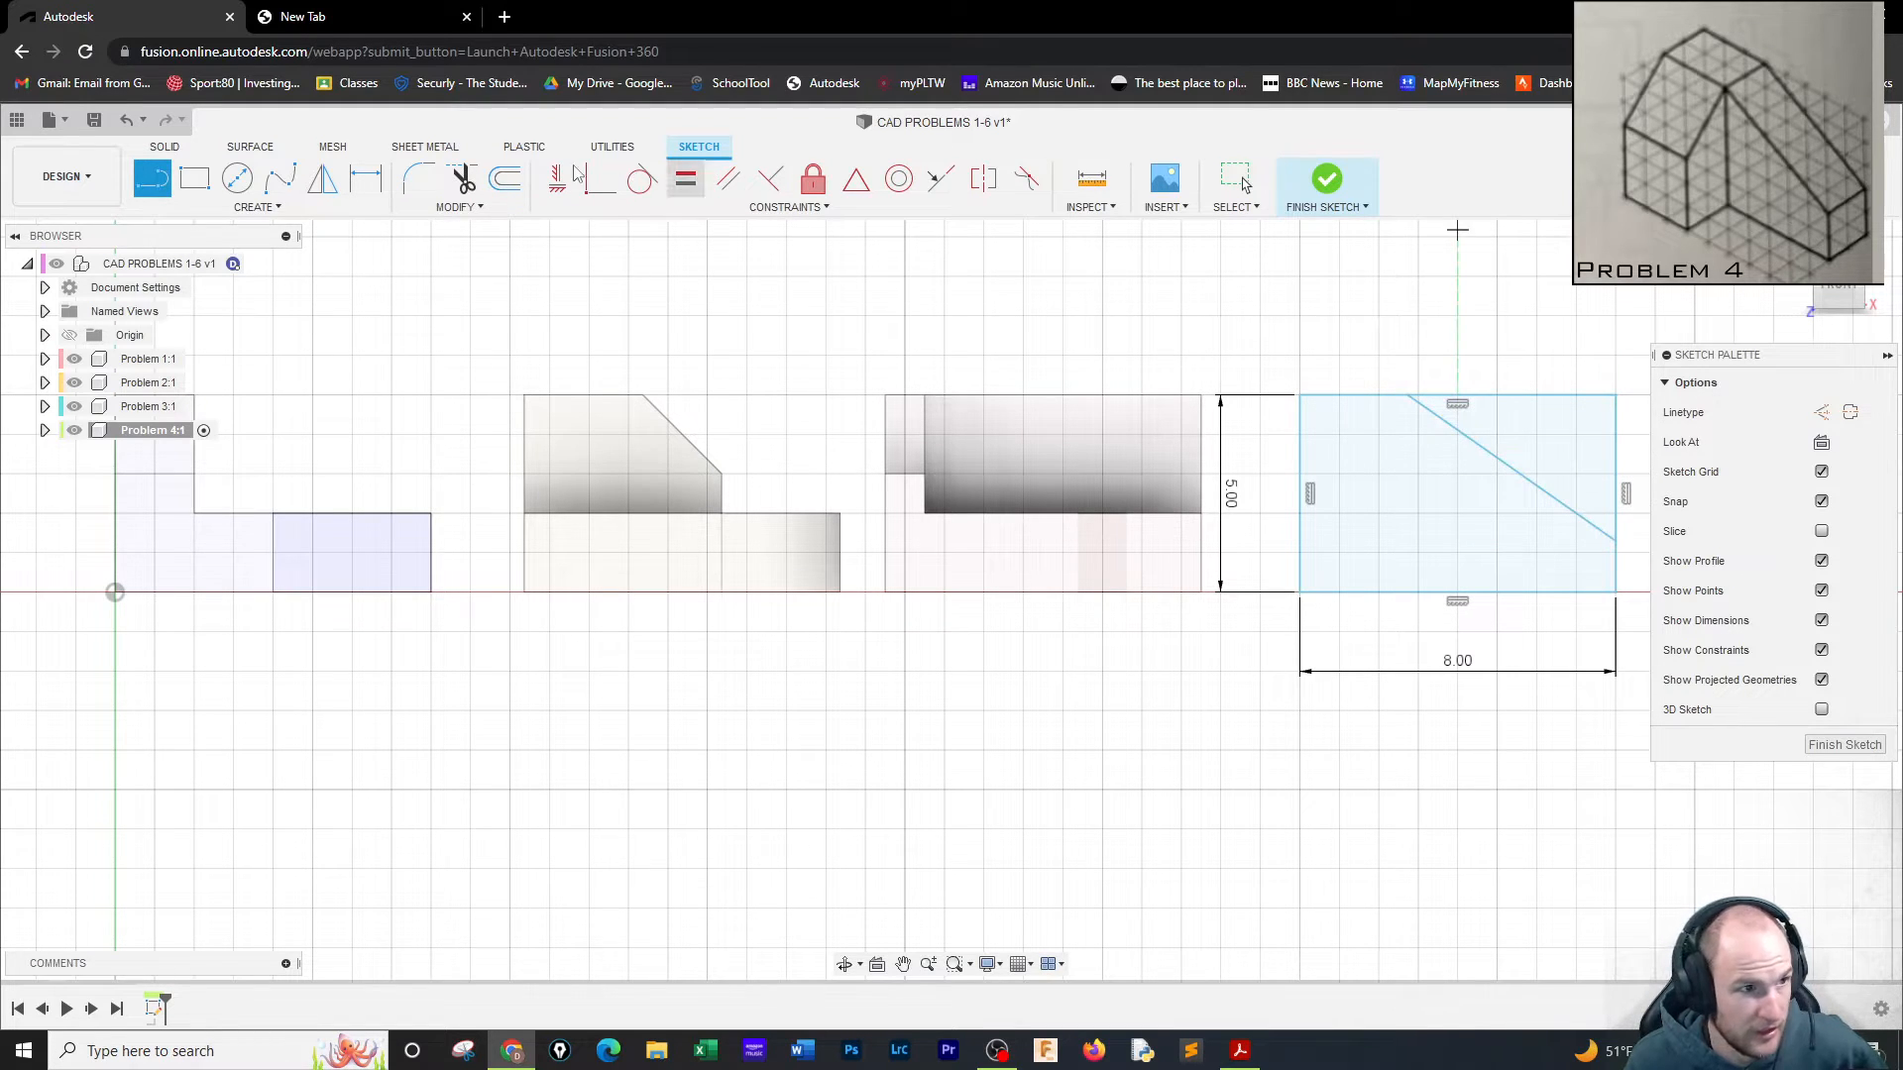
# Dimension the sloped line's upper end 3 in from the top-left corner and its lower end 2 in above the bottom-right corner, and finish the sketch.
pyautogui.click(365, 179)
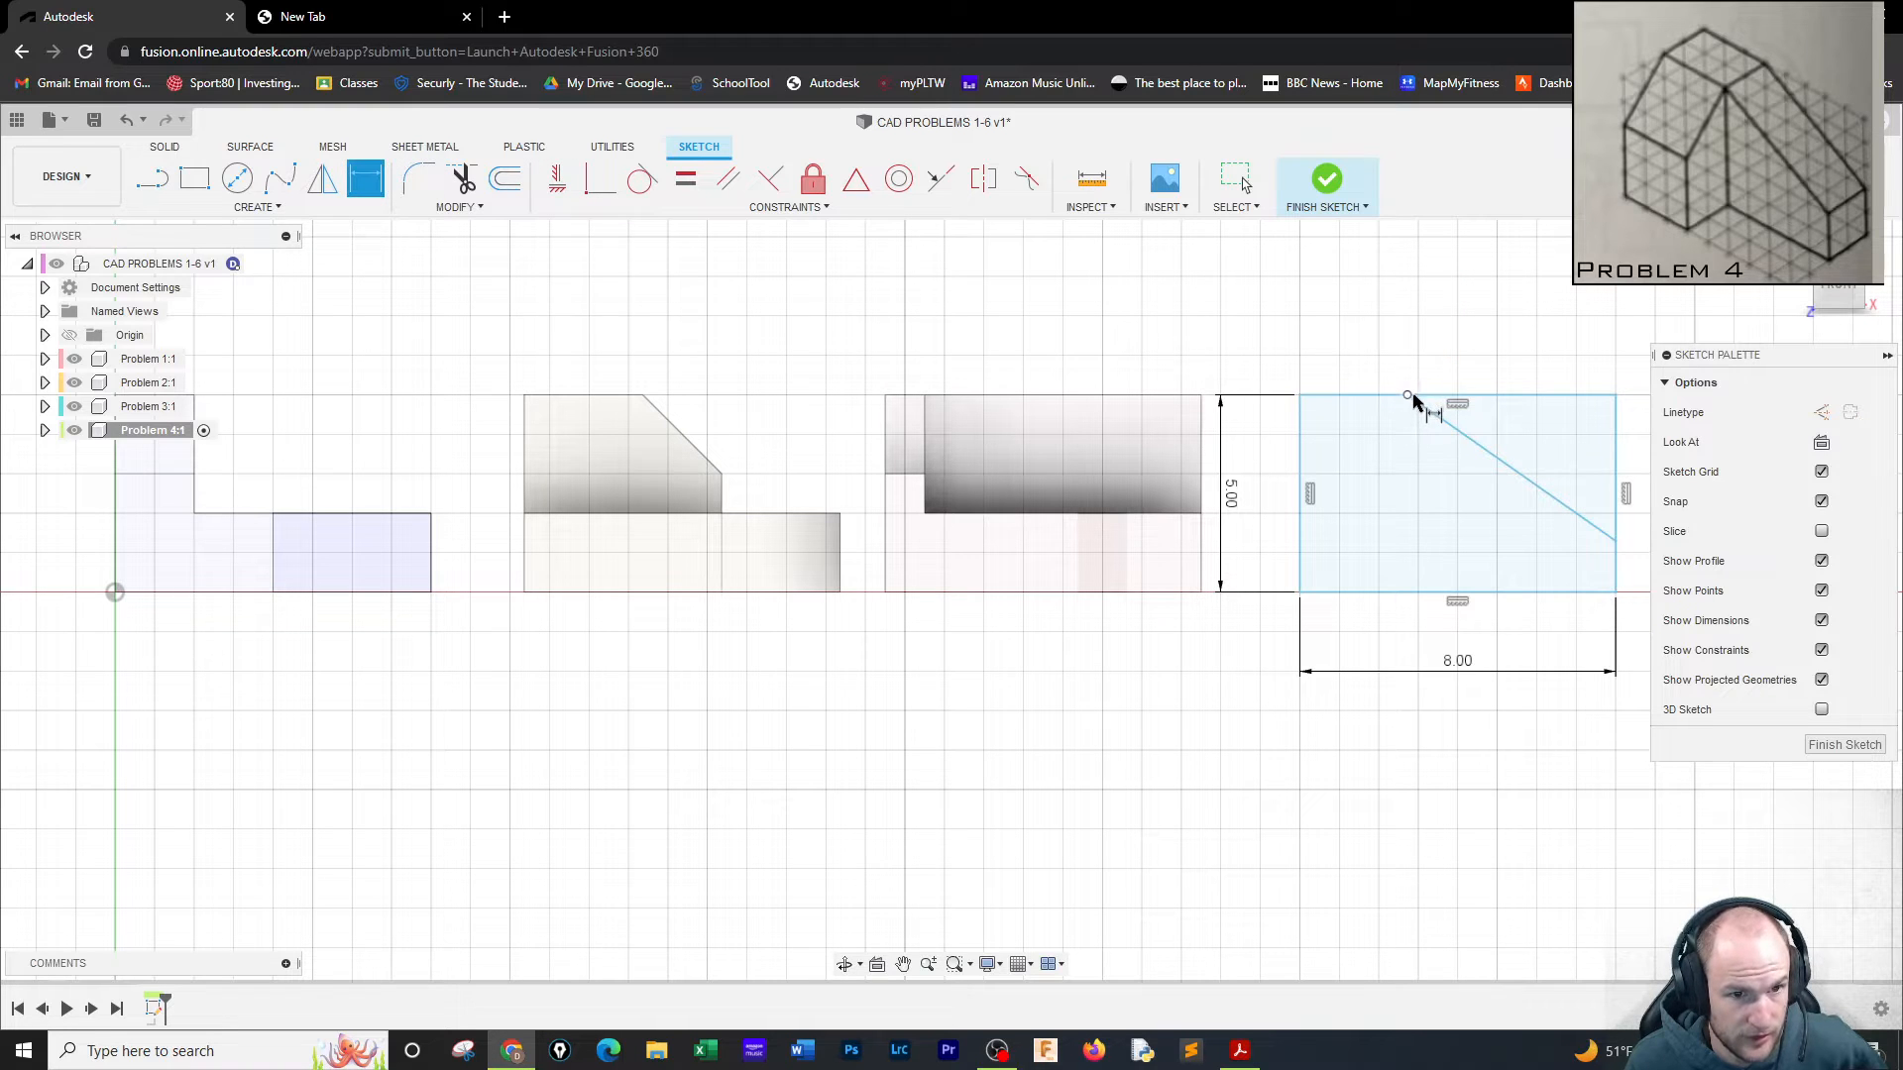
pyautogui.click(1407, 397)
pyautogui.click(1300, 396)
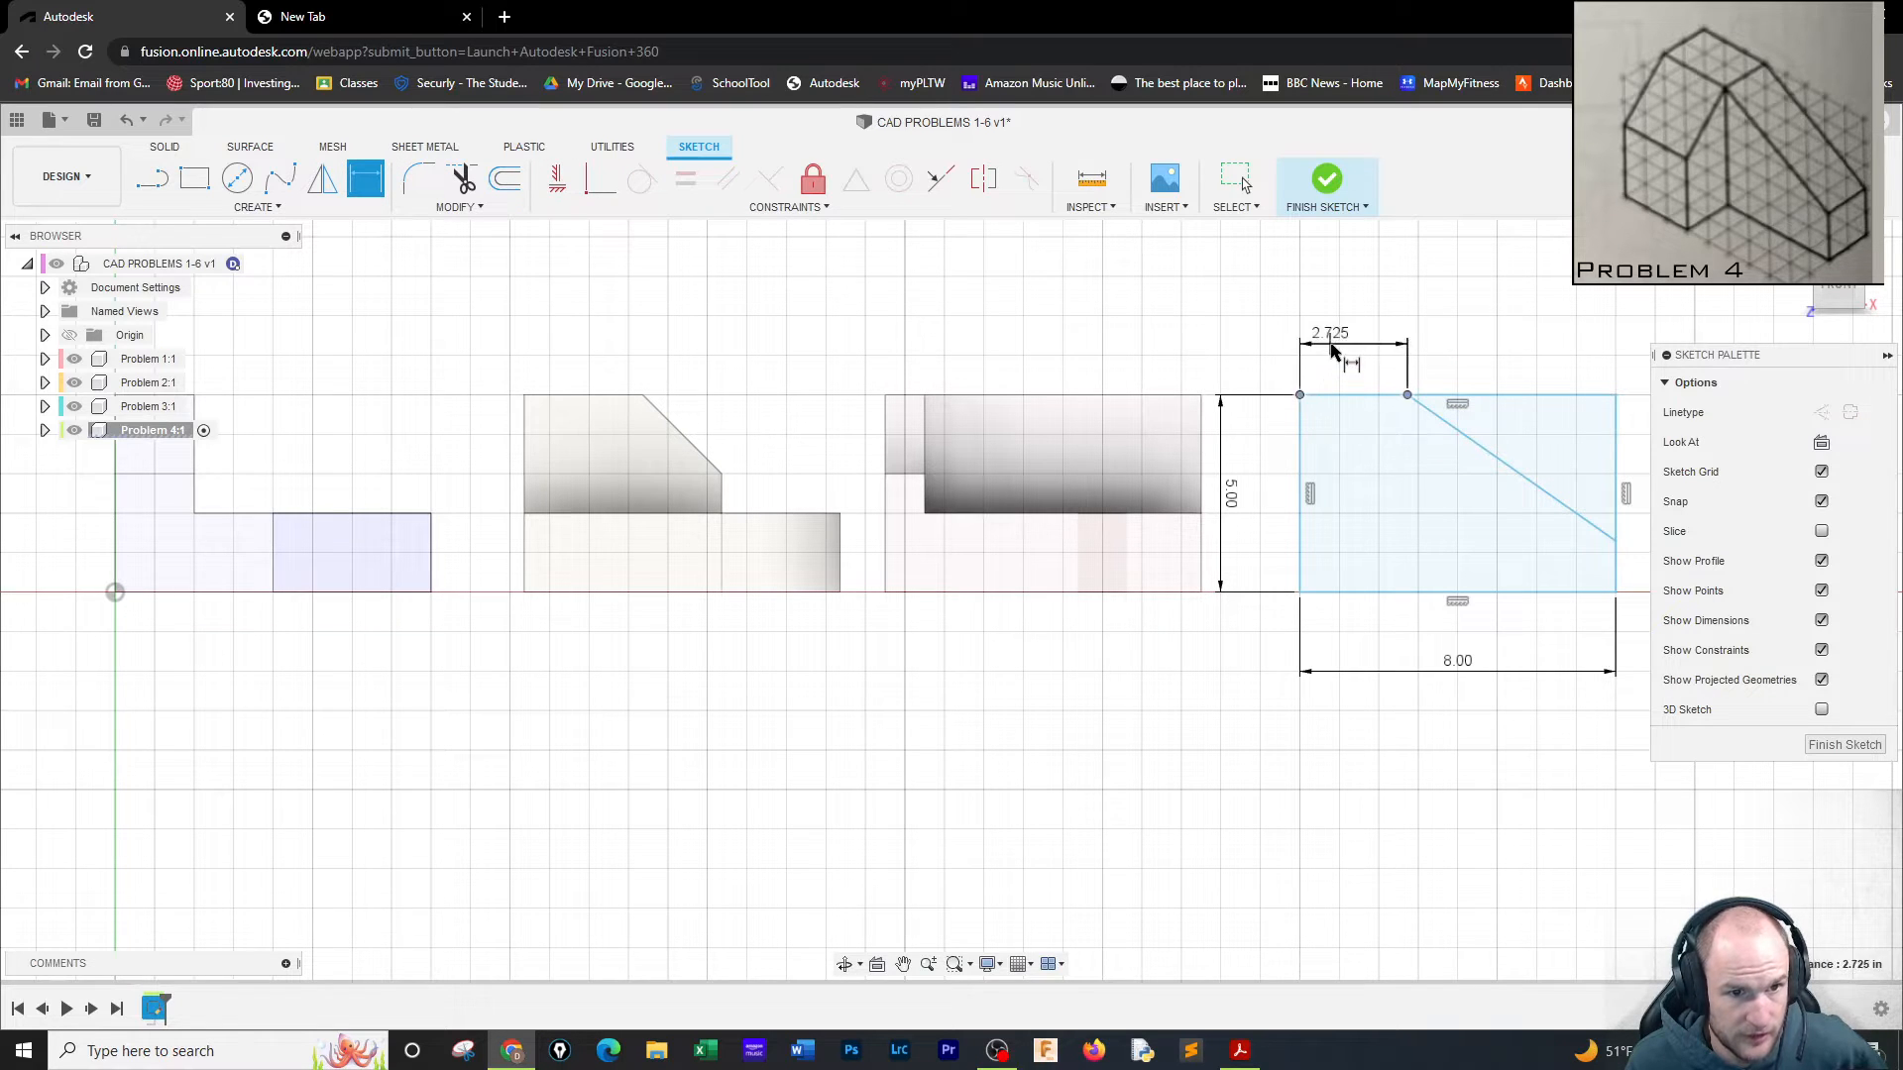
pyautogui.click(1333, 347)
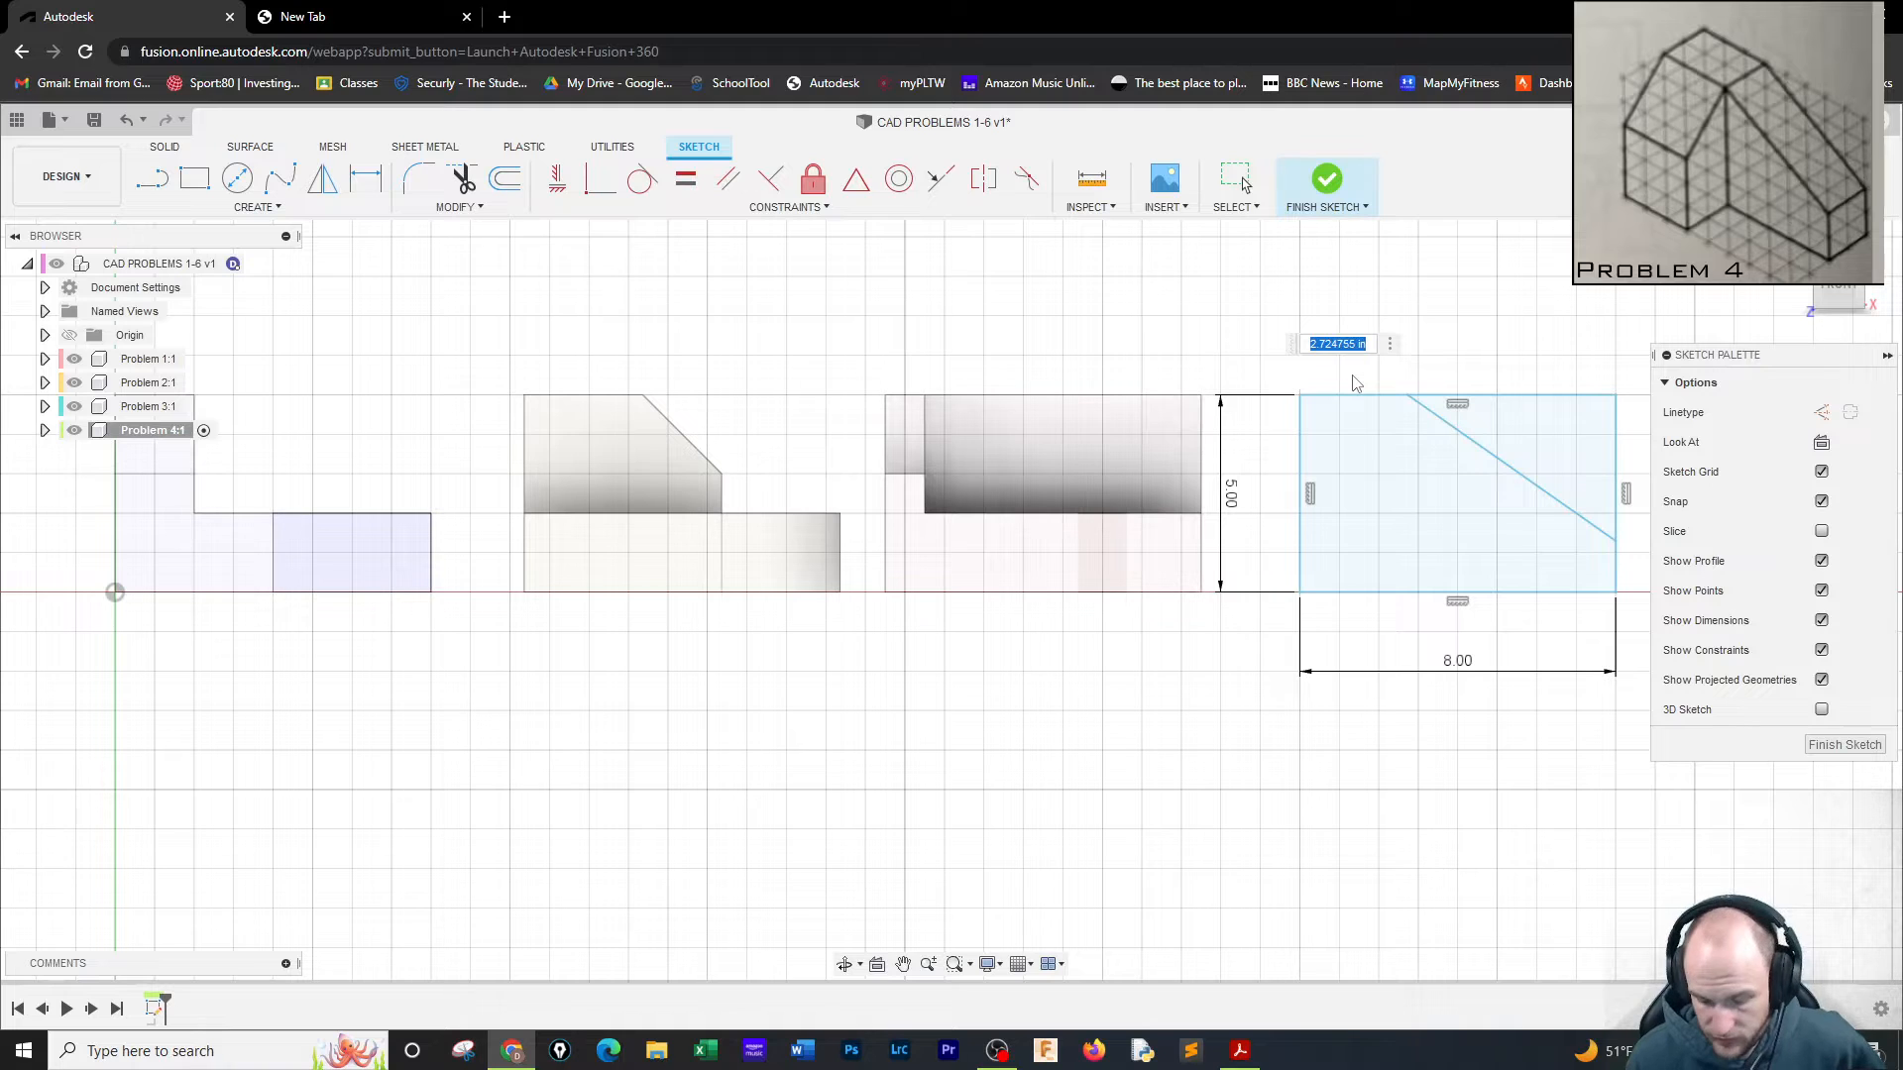
pyautogui.write('3')
pyautogui.press('Return')
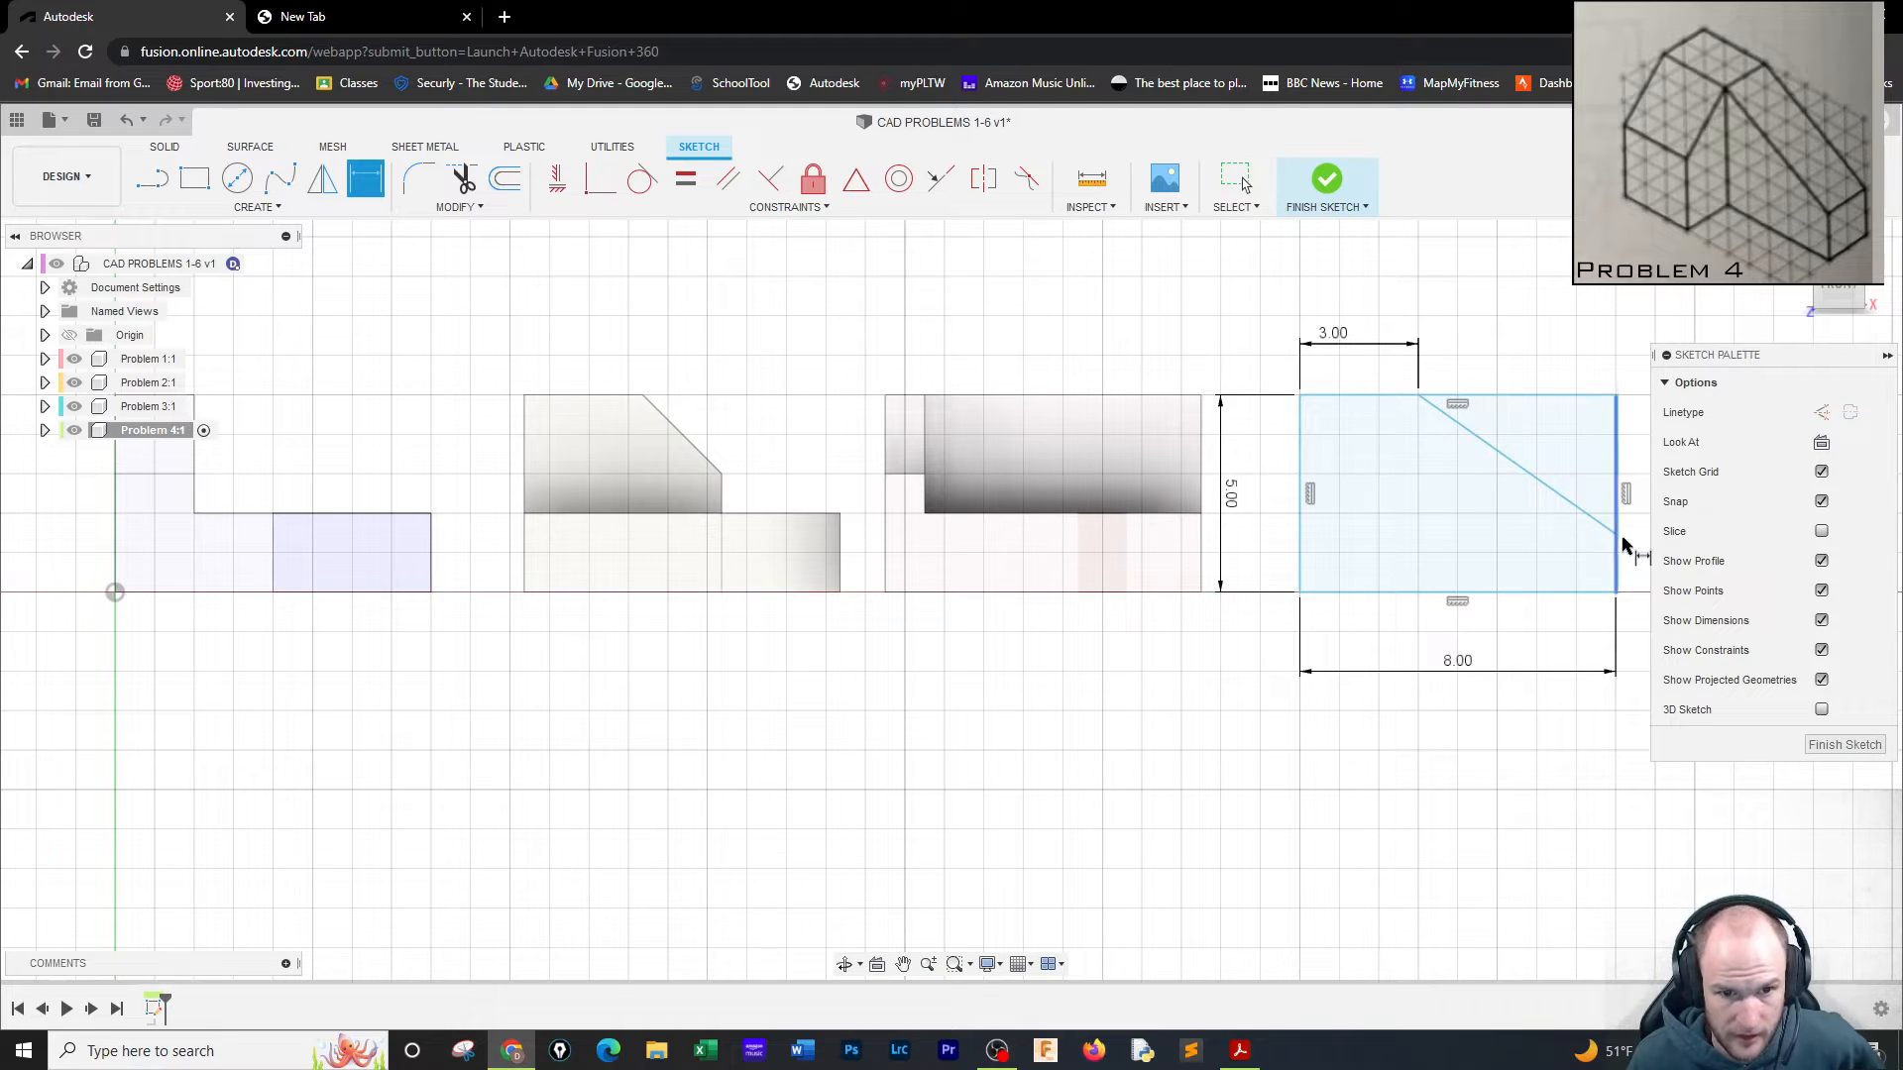
pyautogui.click(1620, 537)
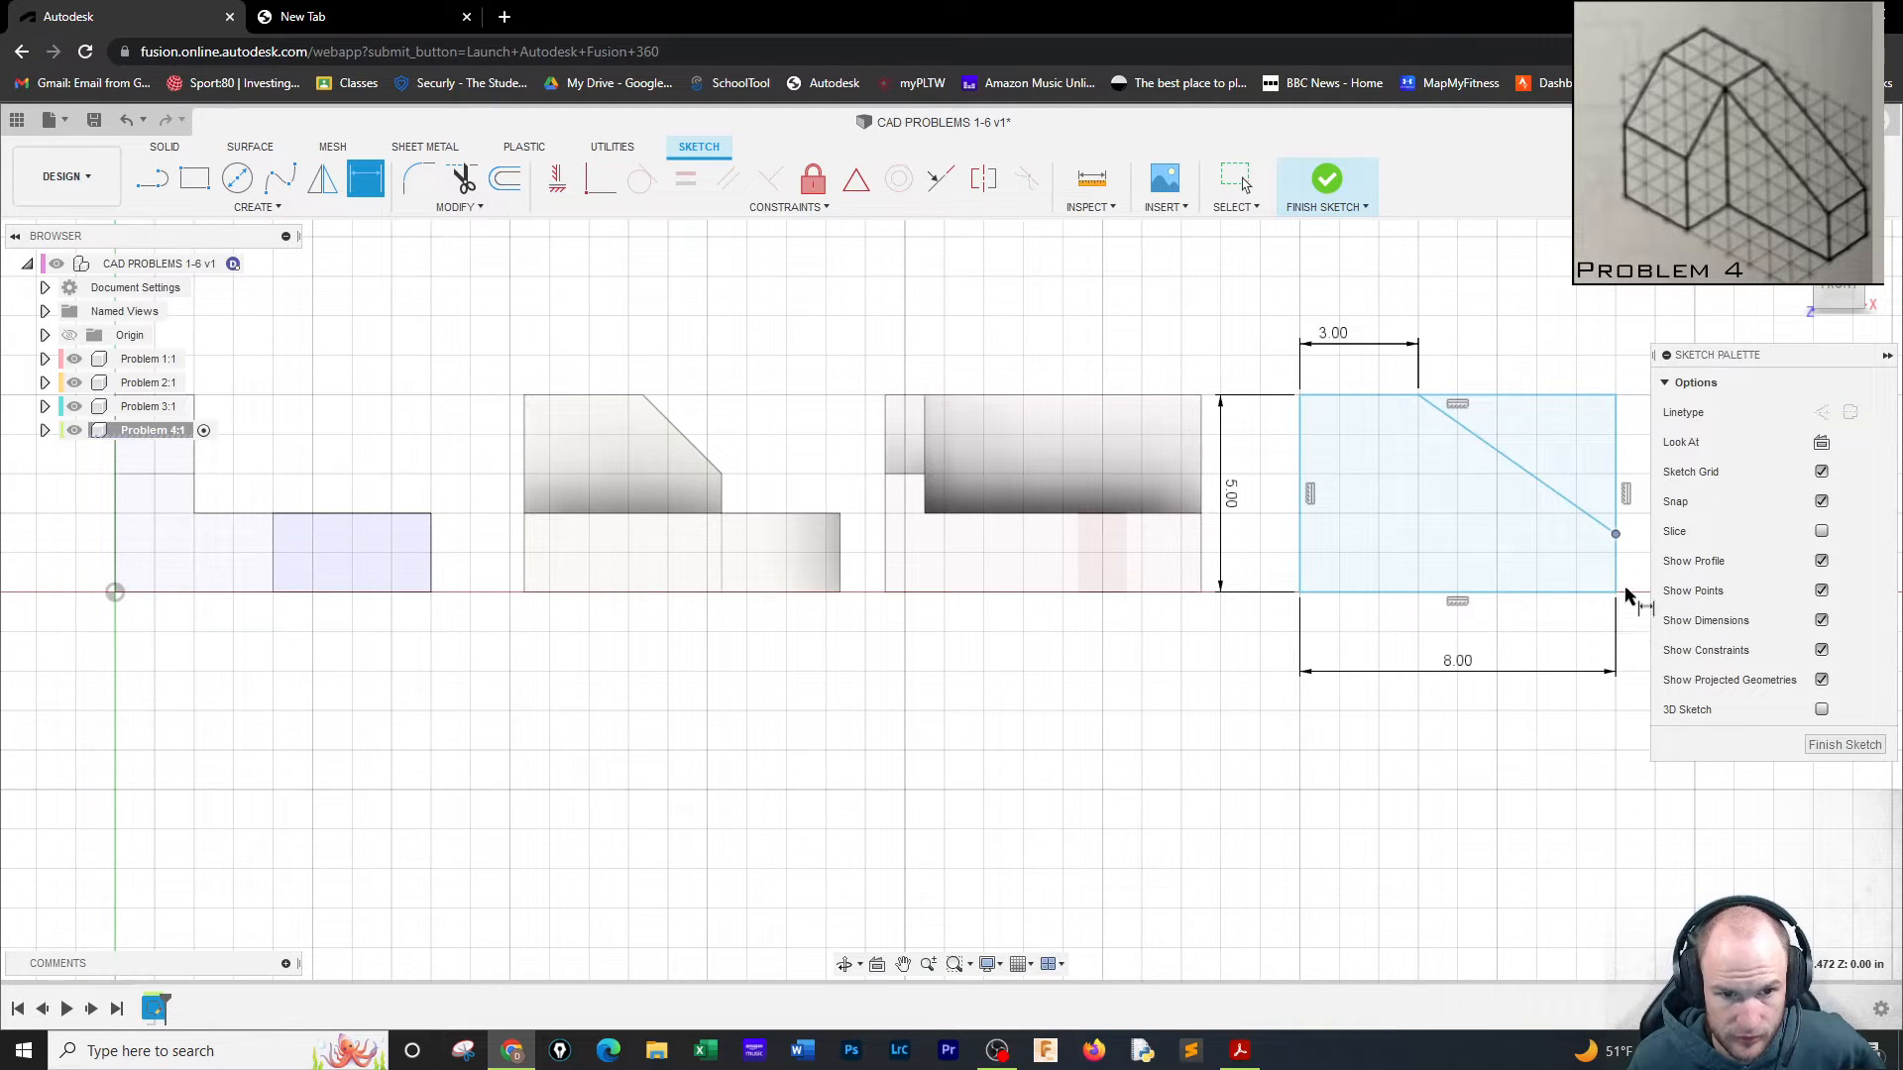
pyautogui.click(1614, 592)
pyautogui.click(1581, 585)
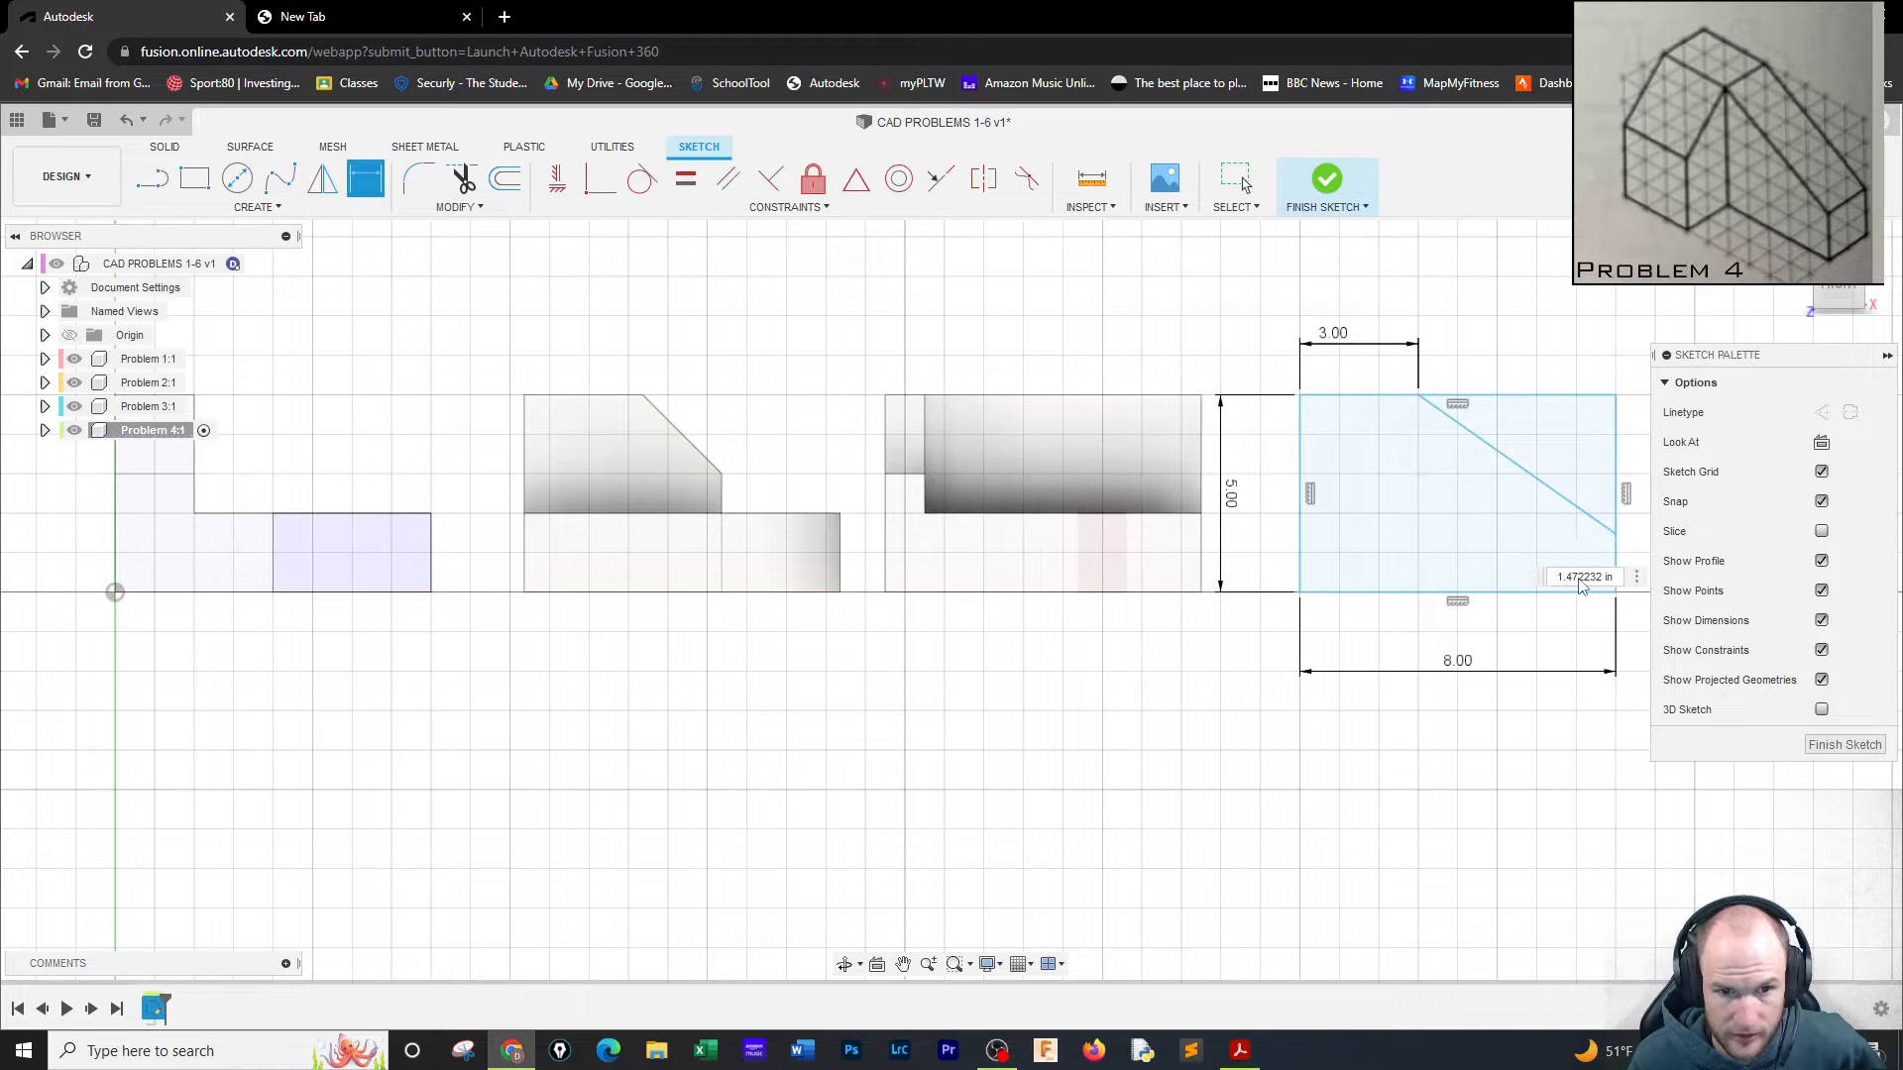
pyautogui.write('2')
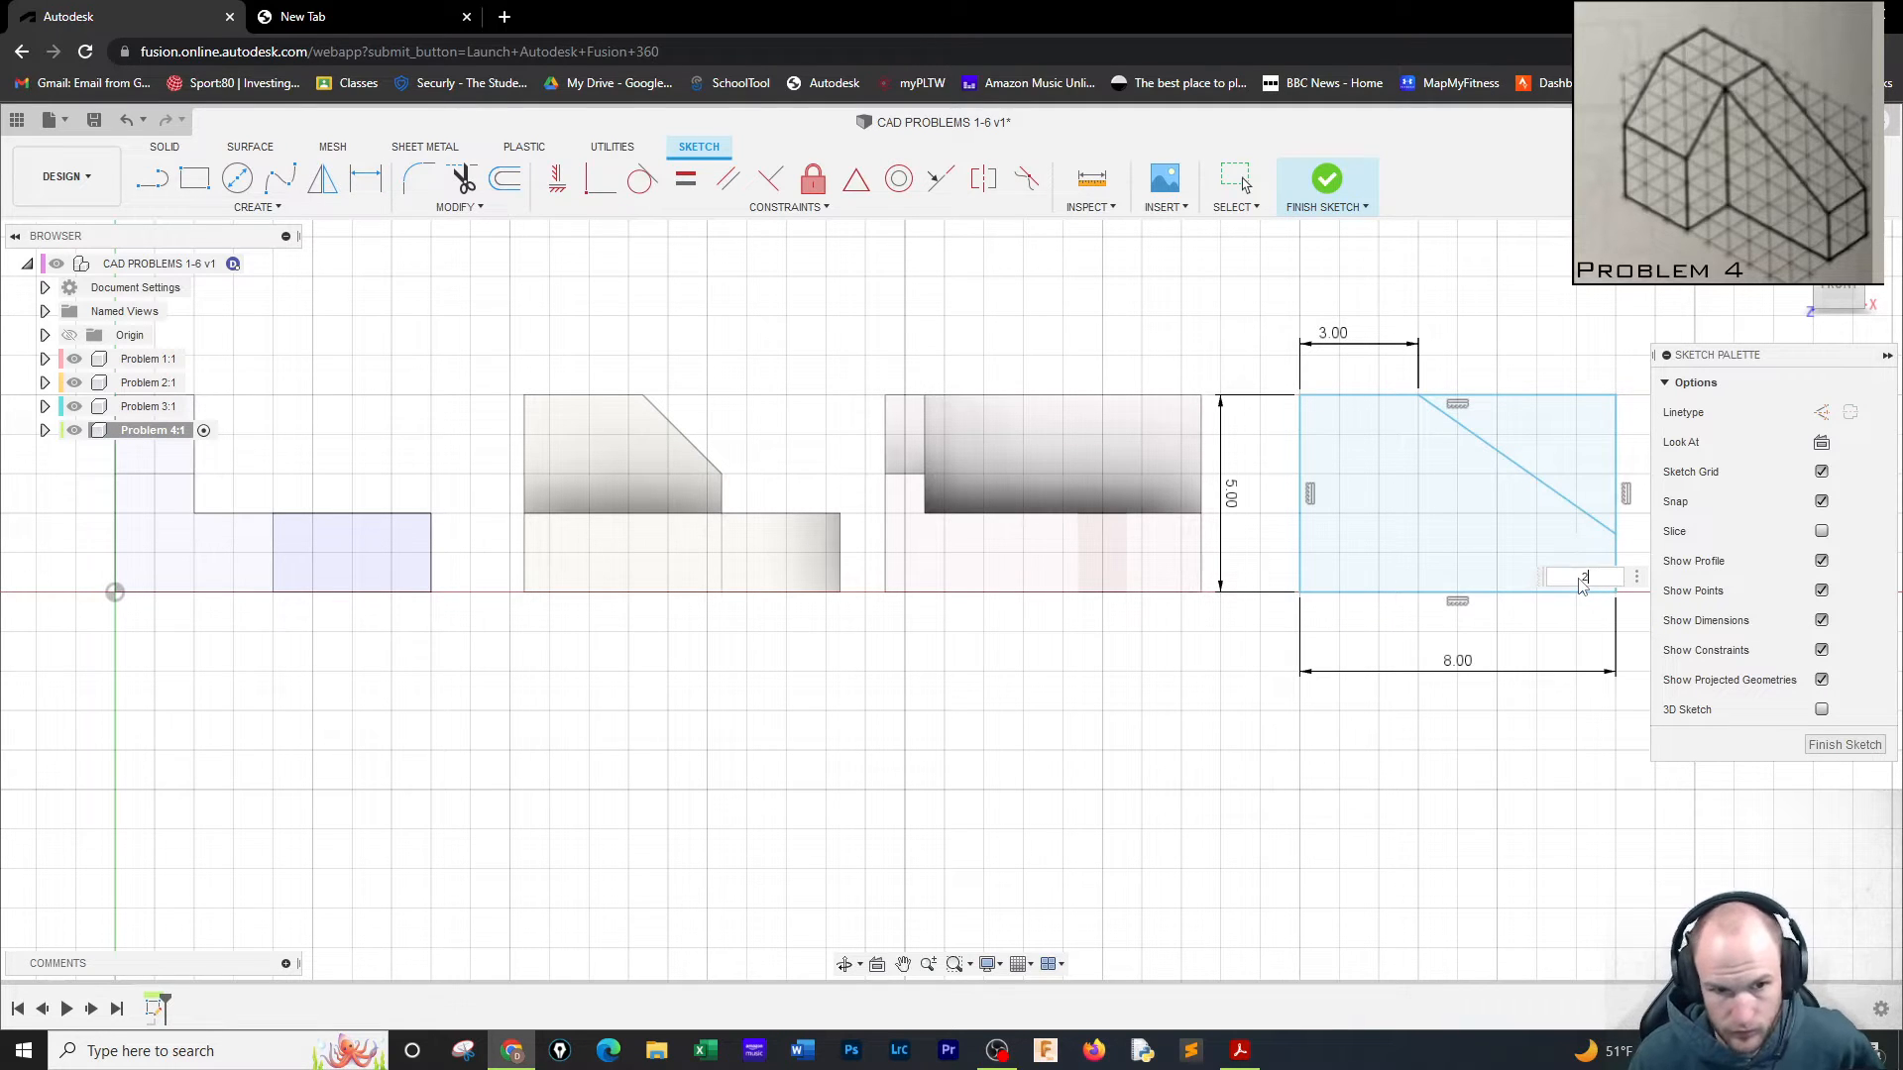
pyautogui.press('Return')
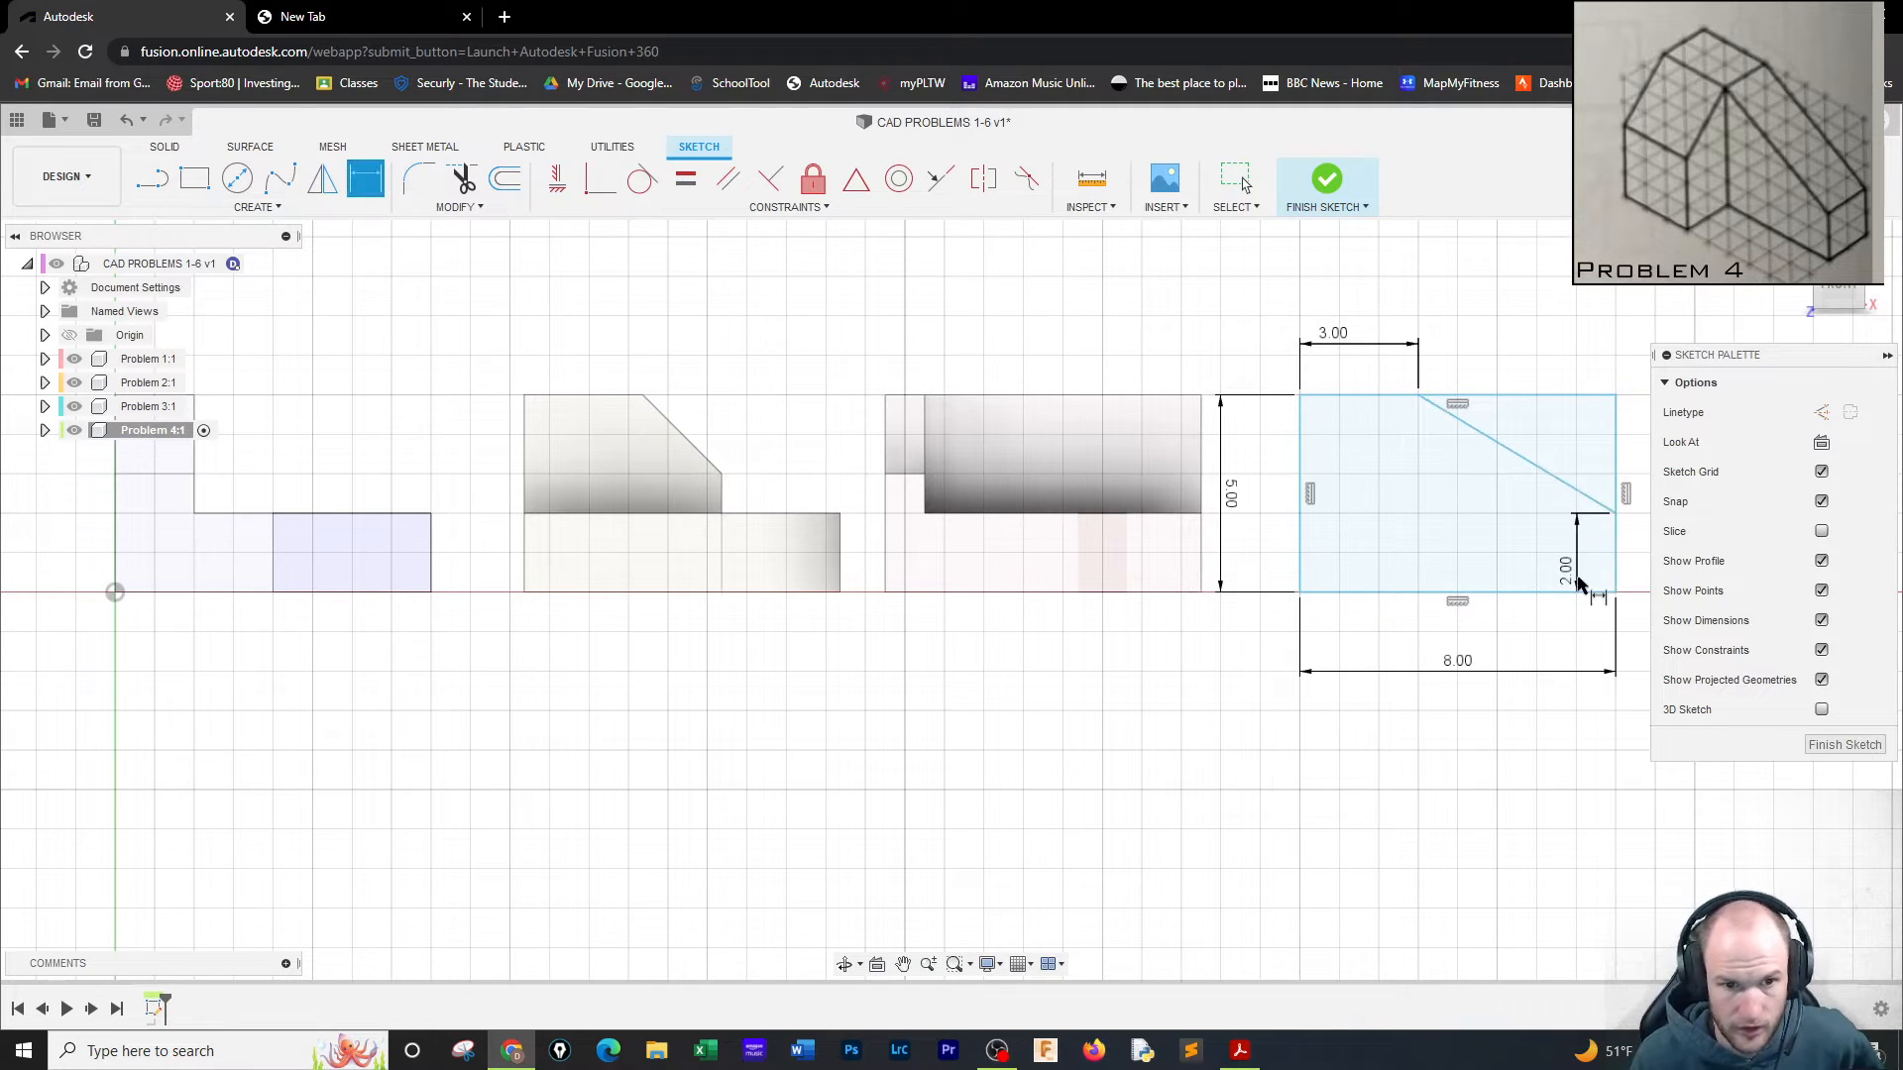
pyautogui.click(1328, 180)
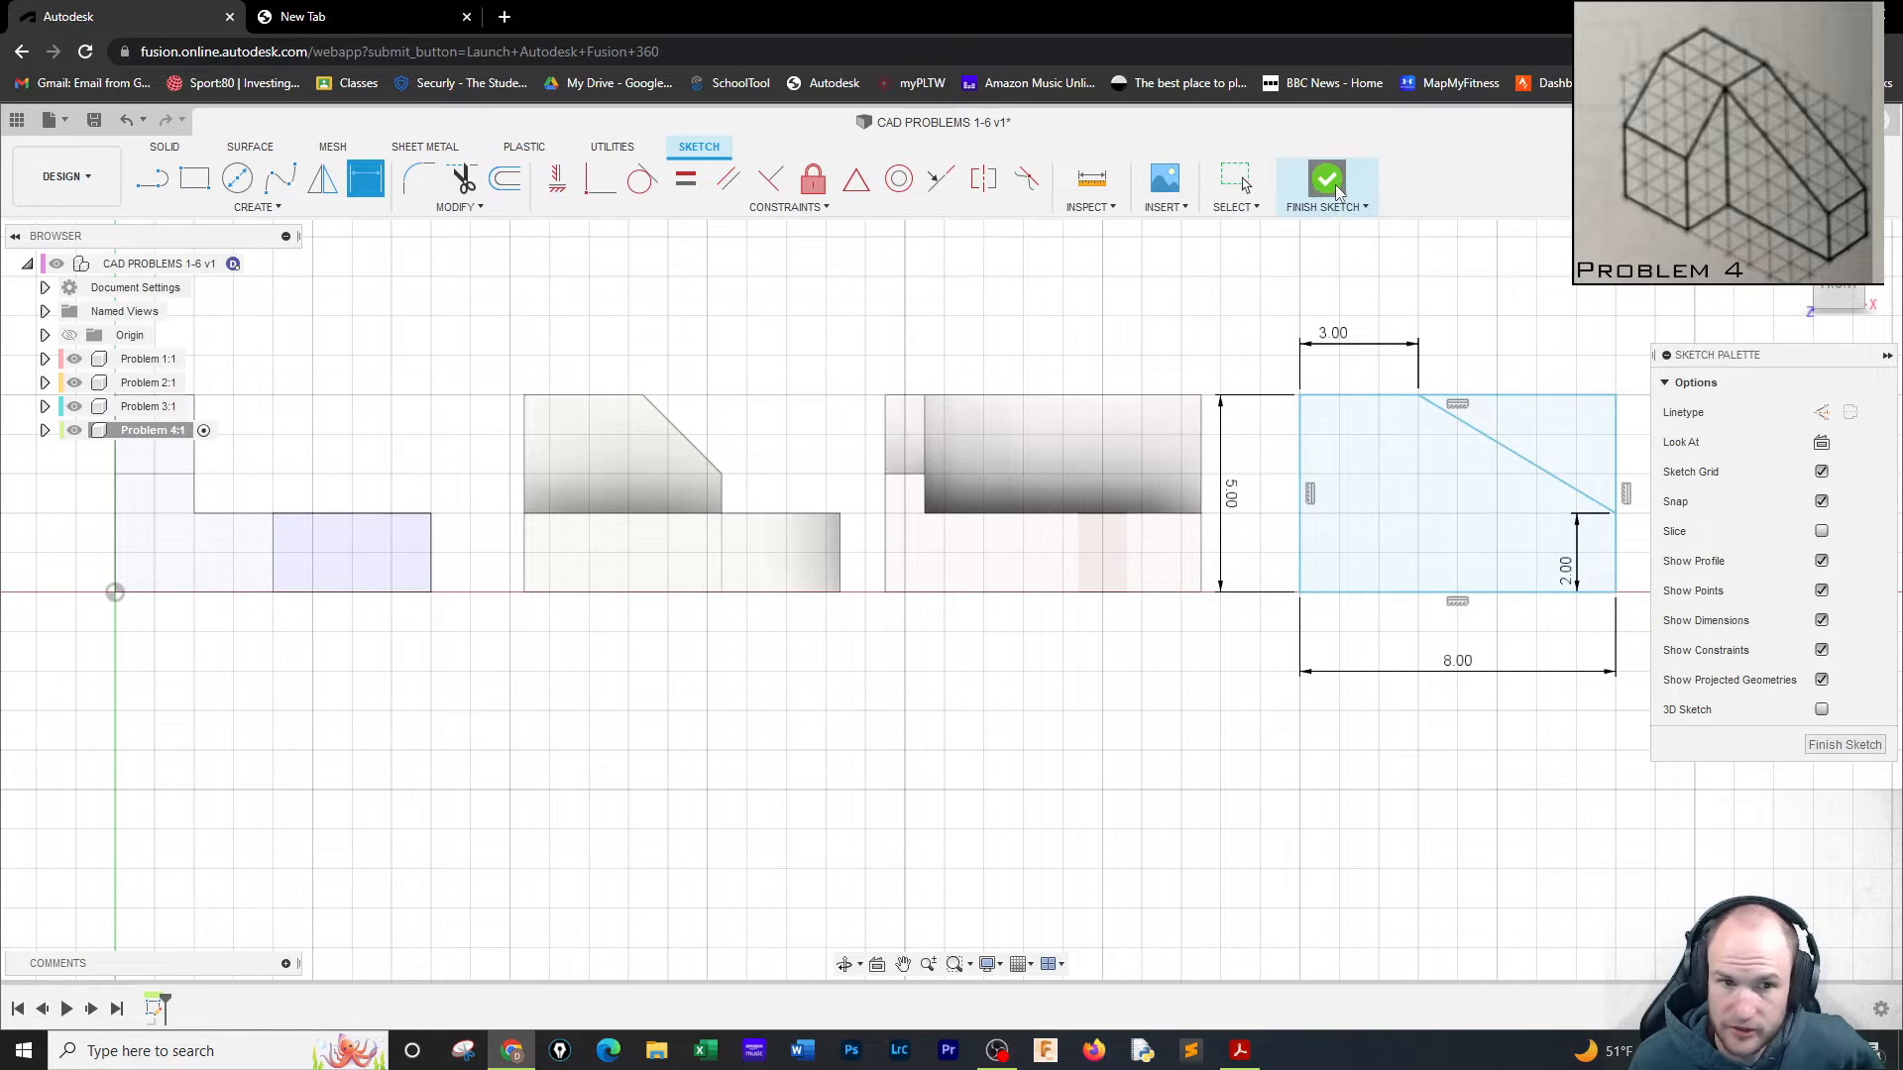
# Extrude the larger profile below the sloped line by -4 in as a new body.
pyautogui.moveTo(1450, 498); pyautogui.dragTo(1109, 306, button='middle')
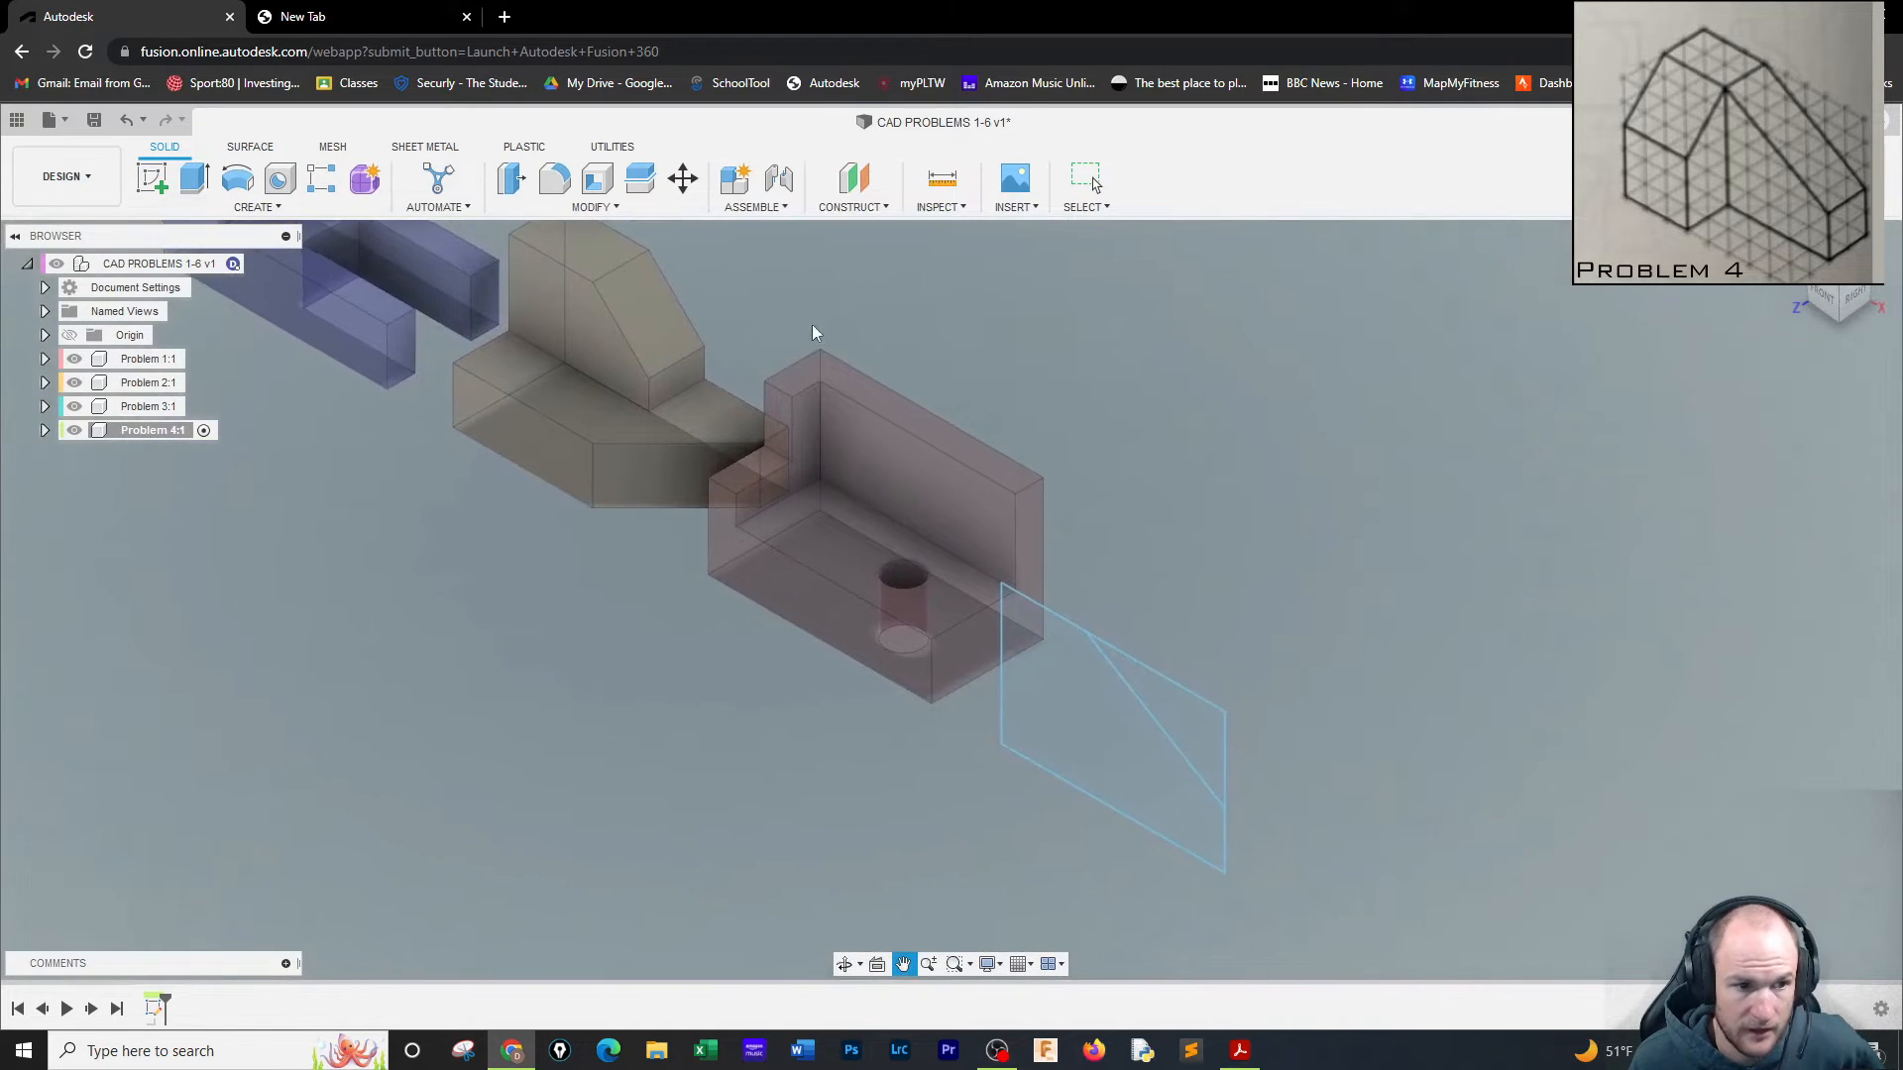
pyautogui.click(195, 178)
pyautogui.click(1044, 670)
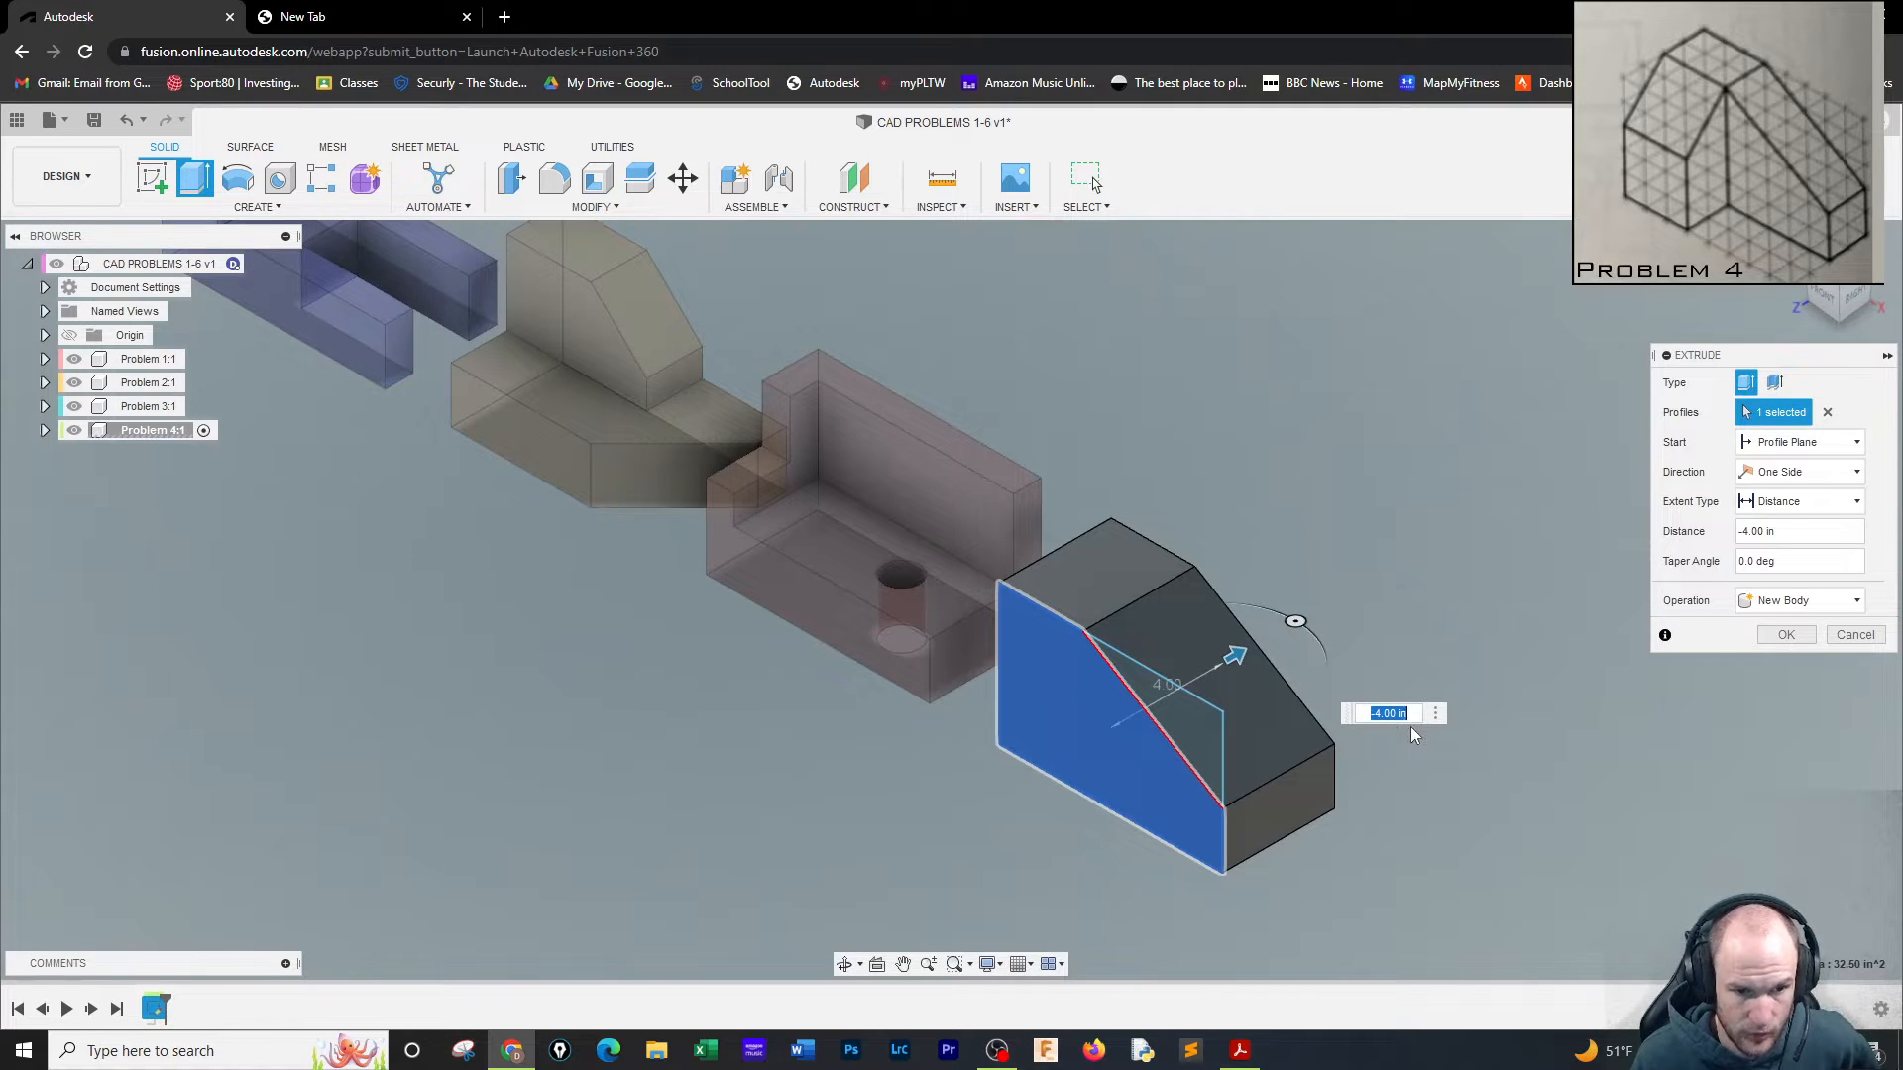
pyautogui.click(1787, 644)
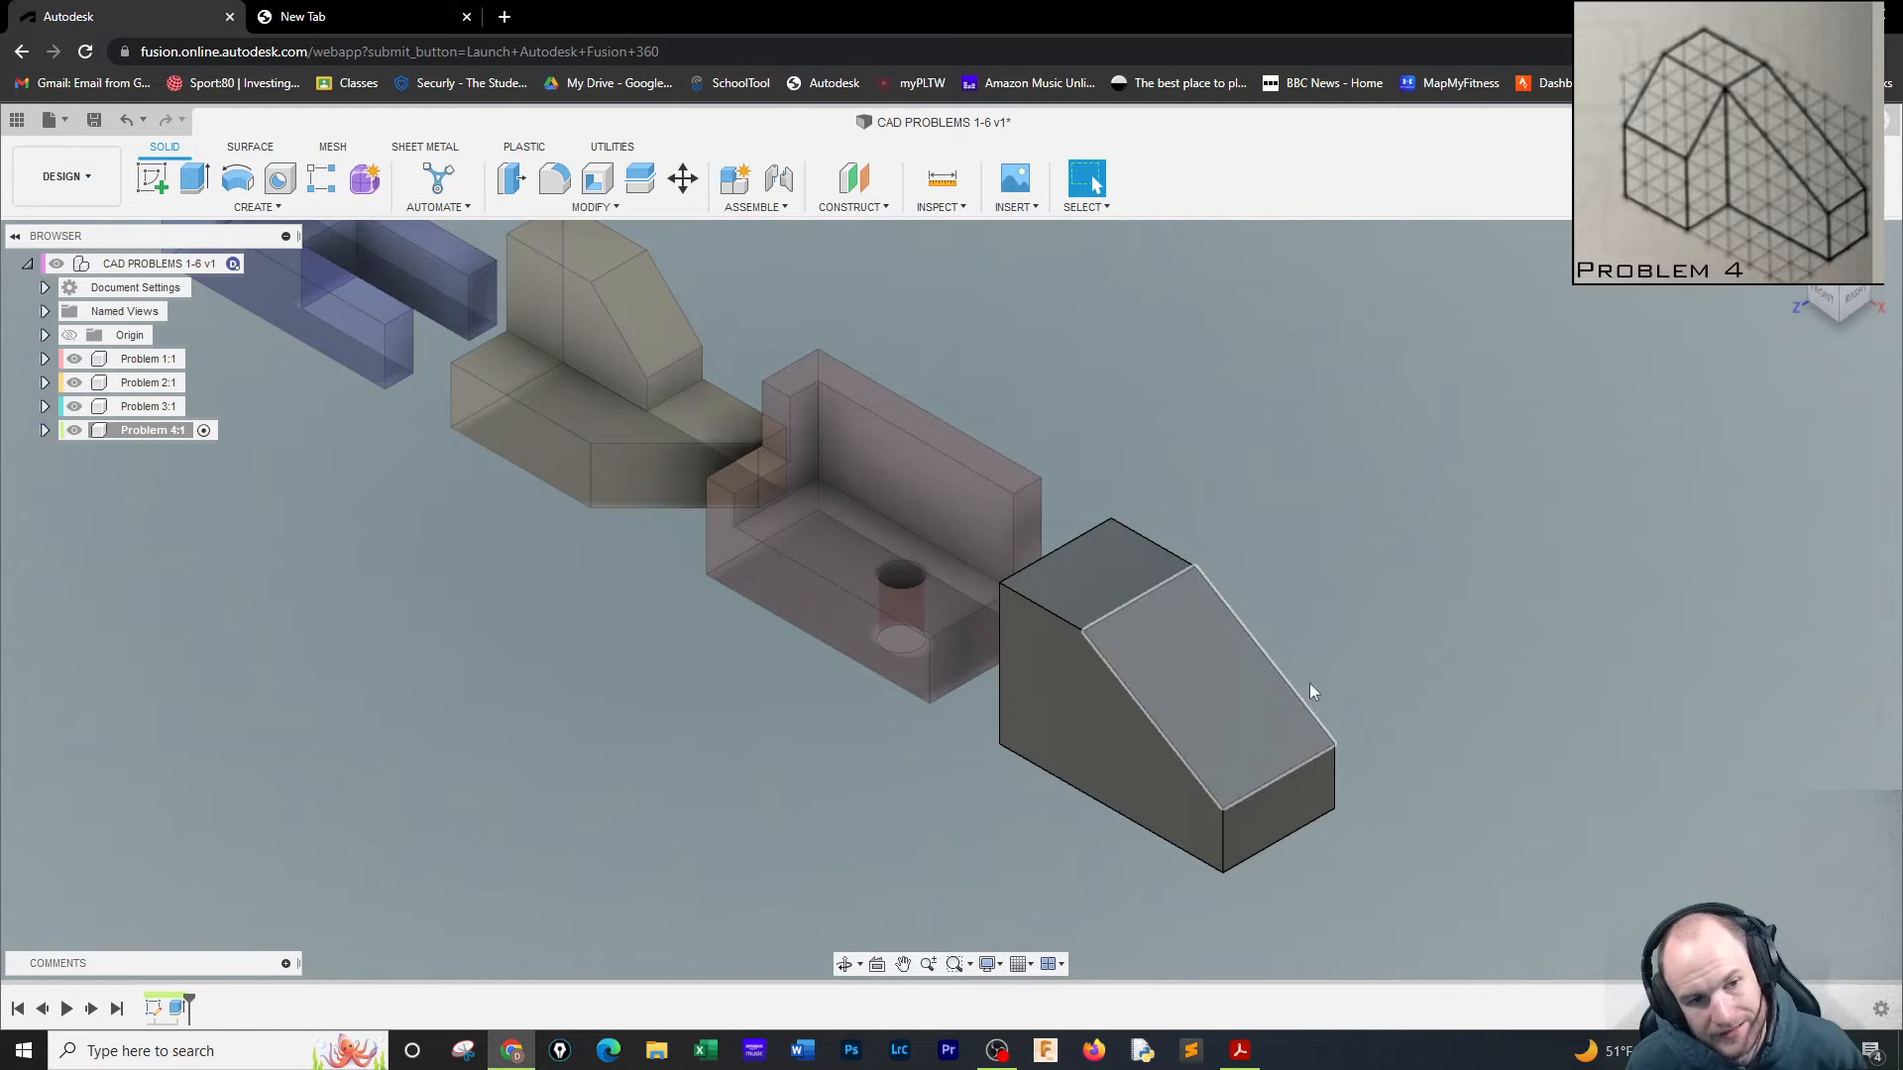
# Start a sketch on the new block's flat top face and project the outline of the sloped face into it.
pyautogui.click(1257, 759)
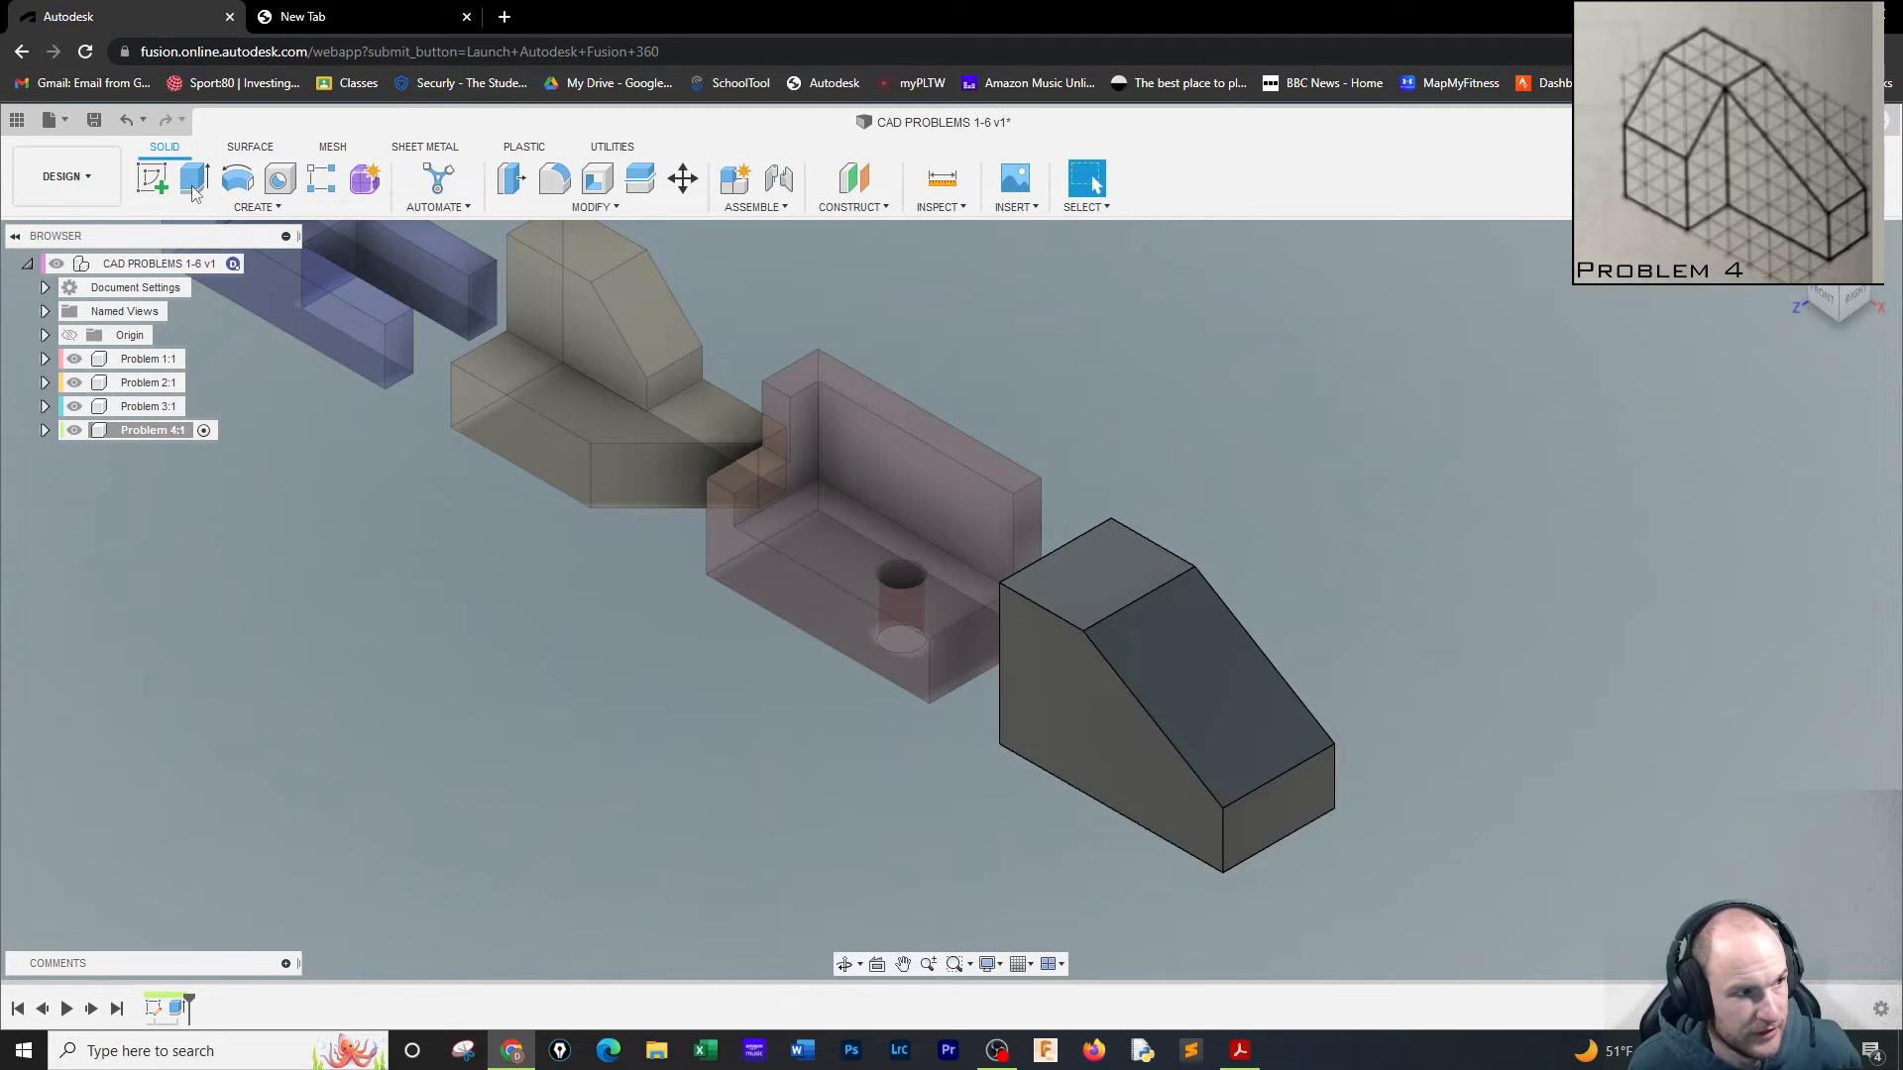
pyautogui.click(152, 178)
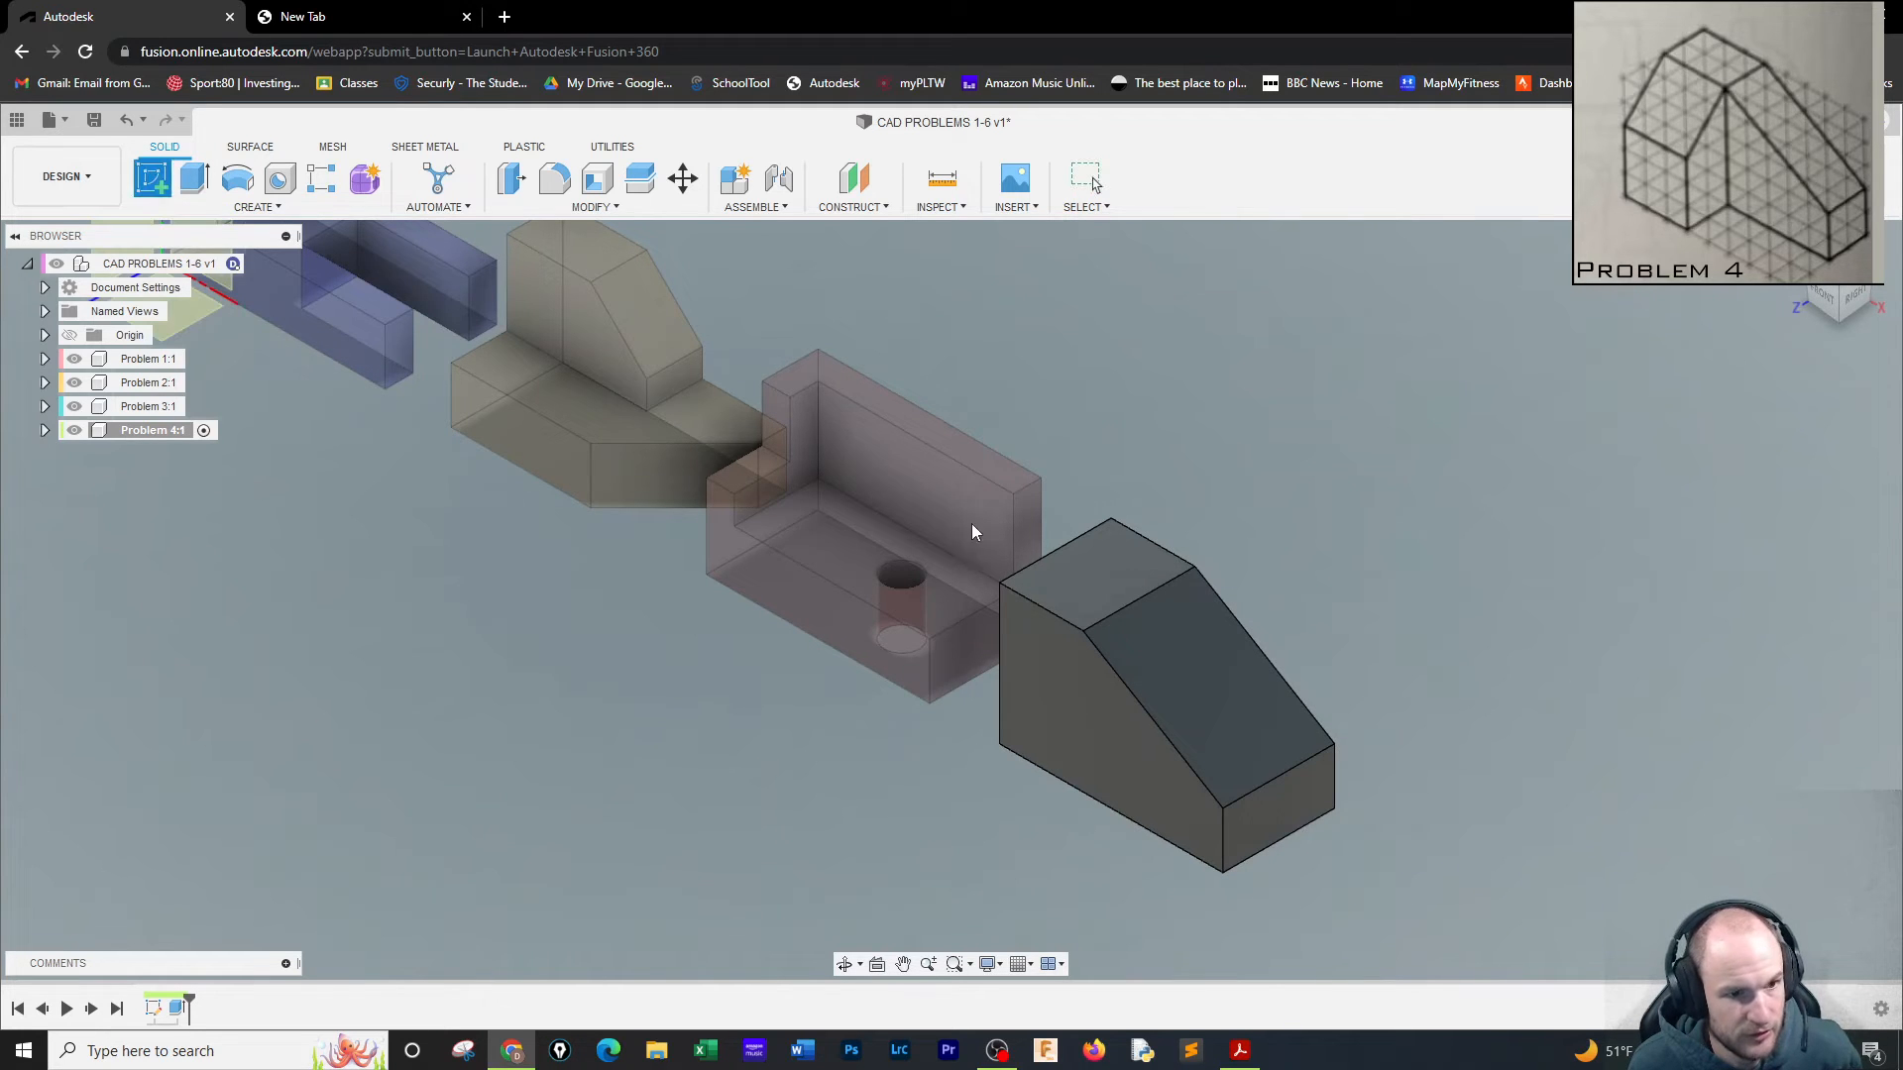
pyautogui.click(1103, 561)
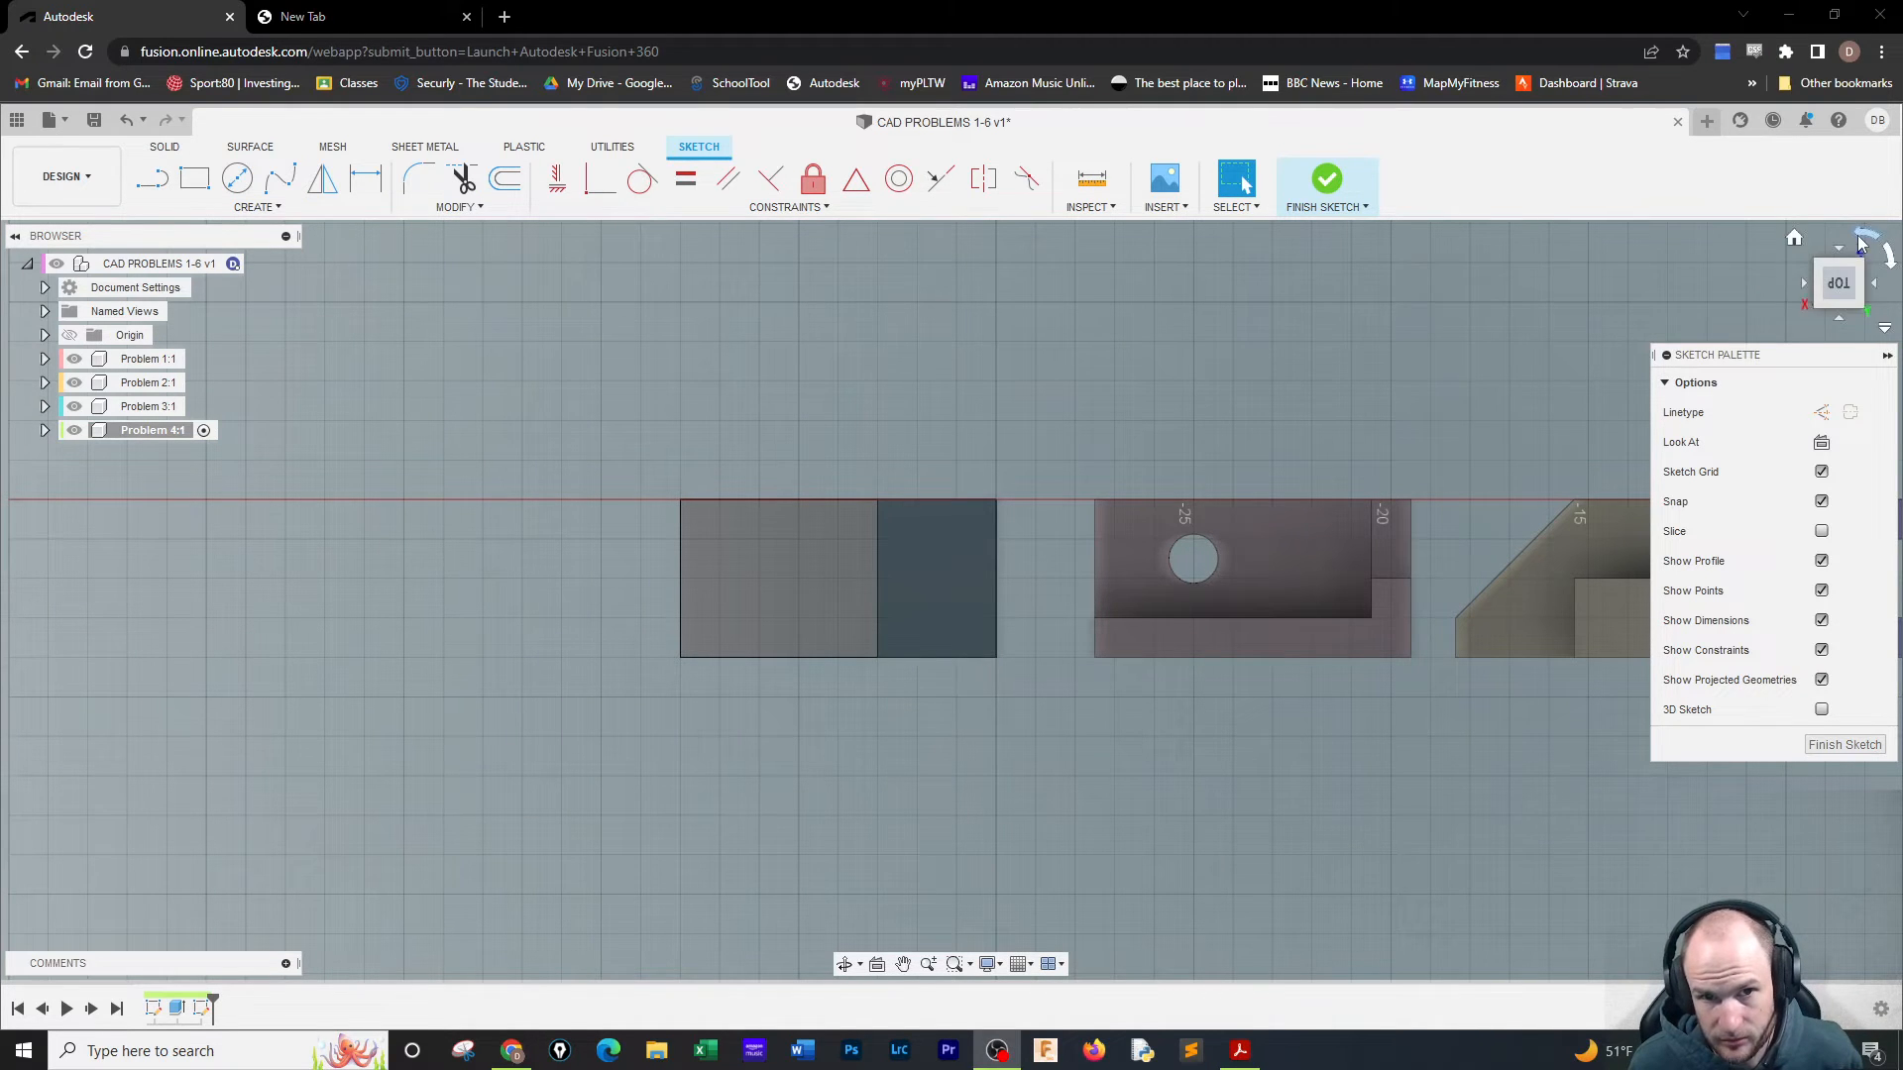
pyautogui.click(1860, 243)
pyautogui.click(1860, 243)
pyautogui.click(1865, 236)
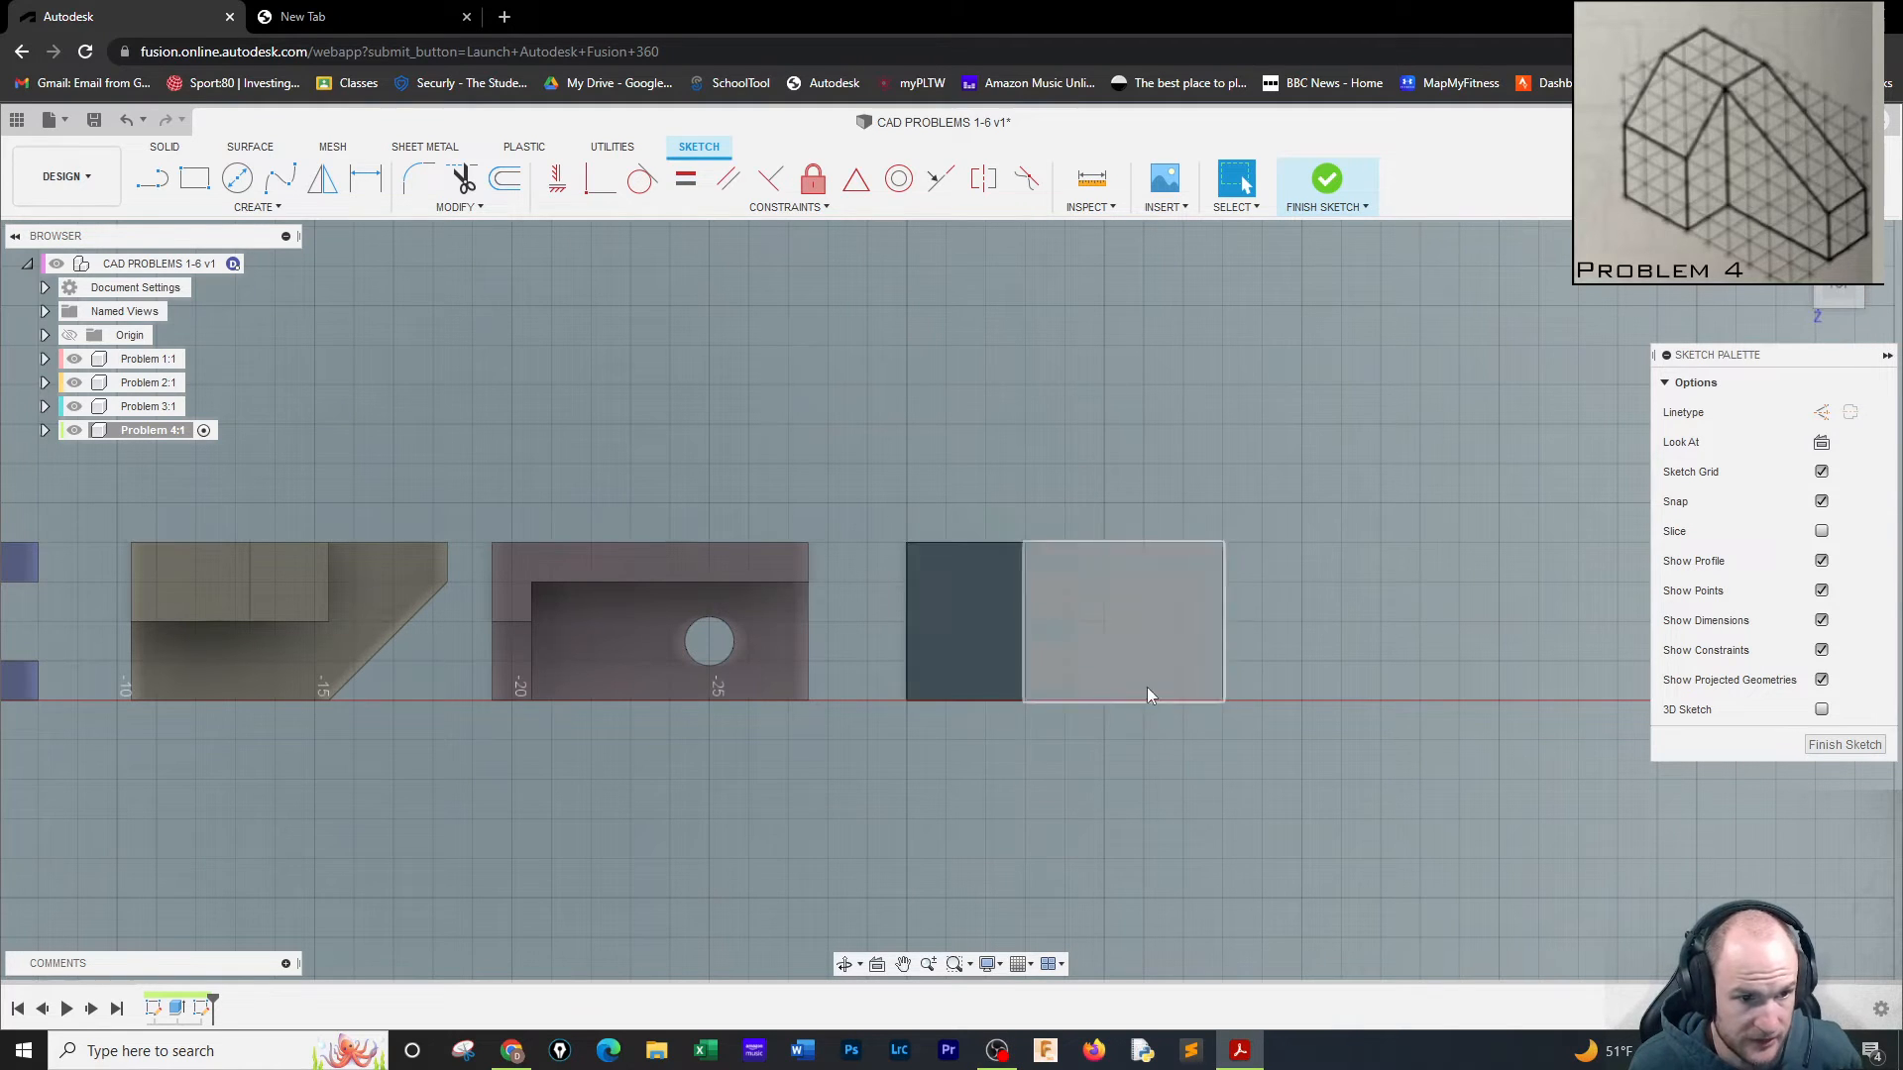
pyautogui.click(256, 207)
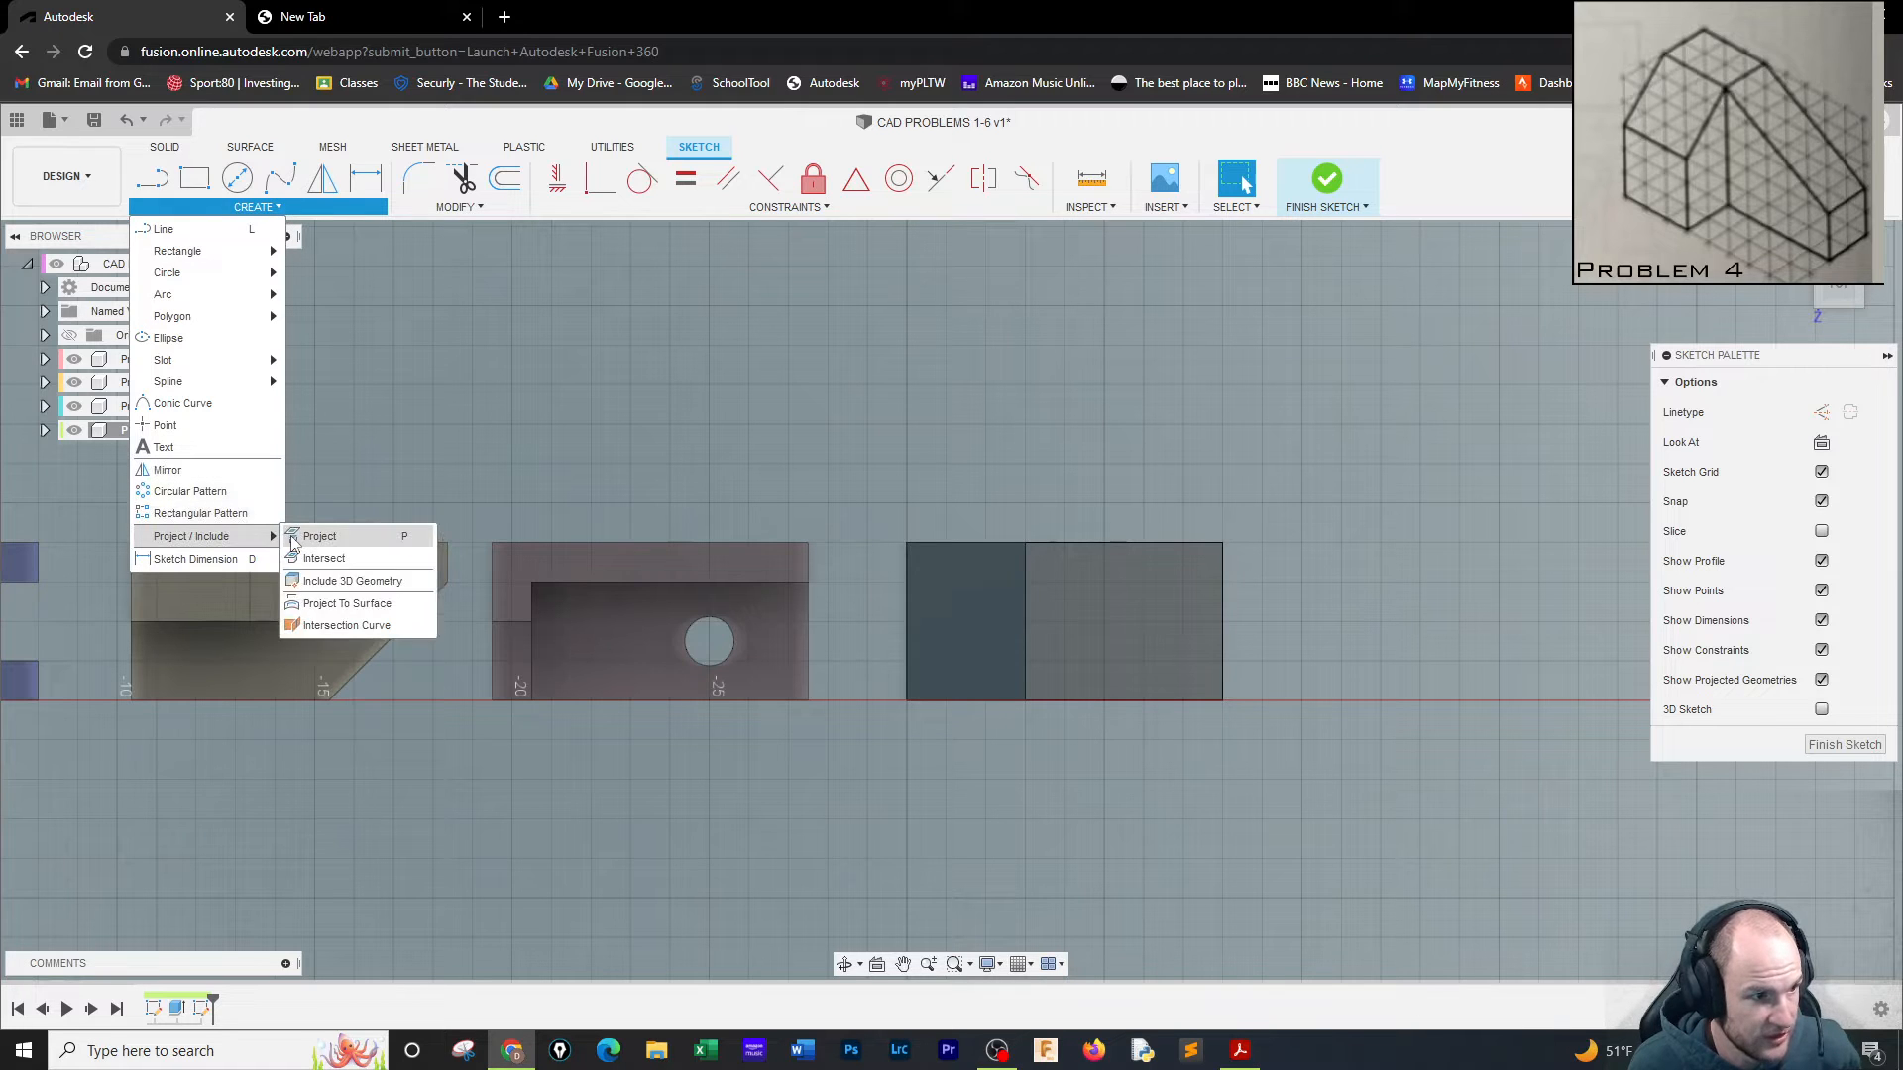
pyautogui.click(293, 536)
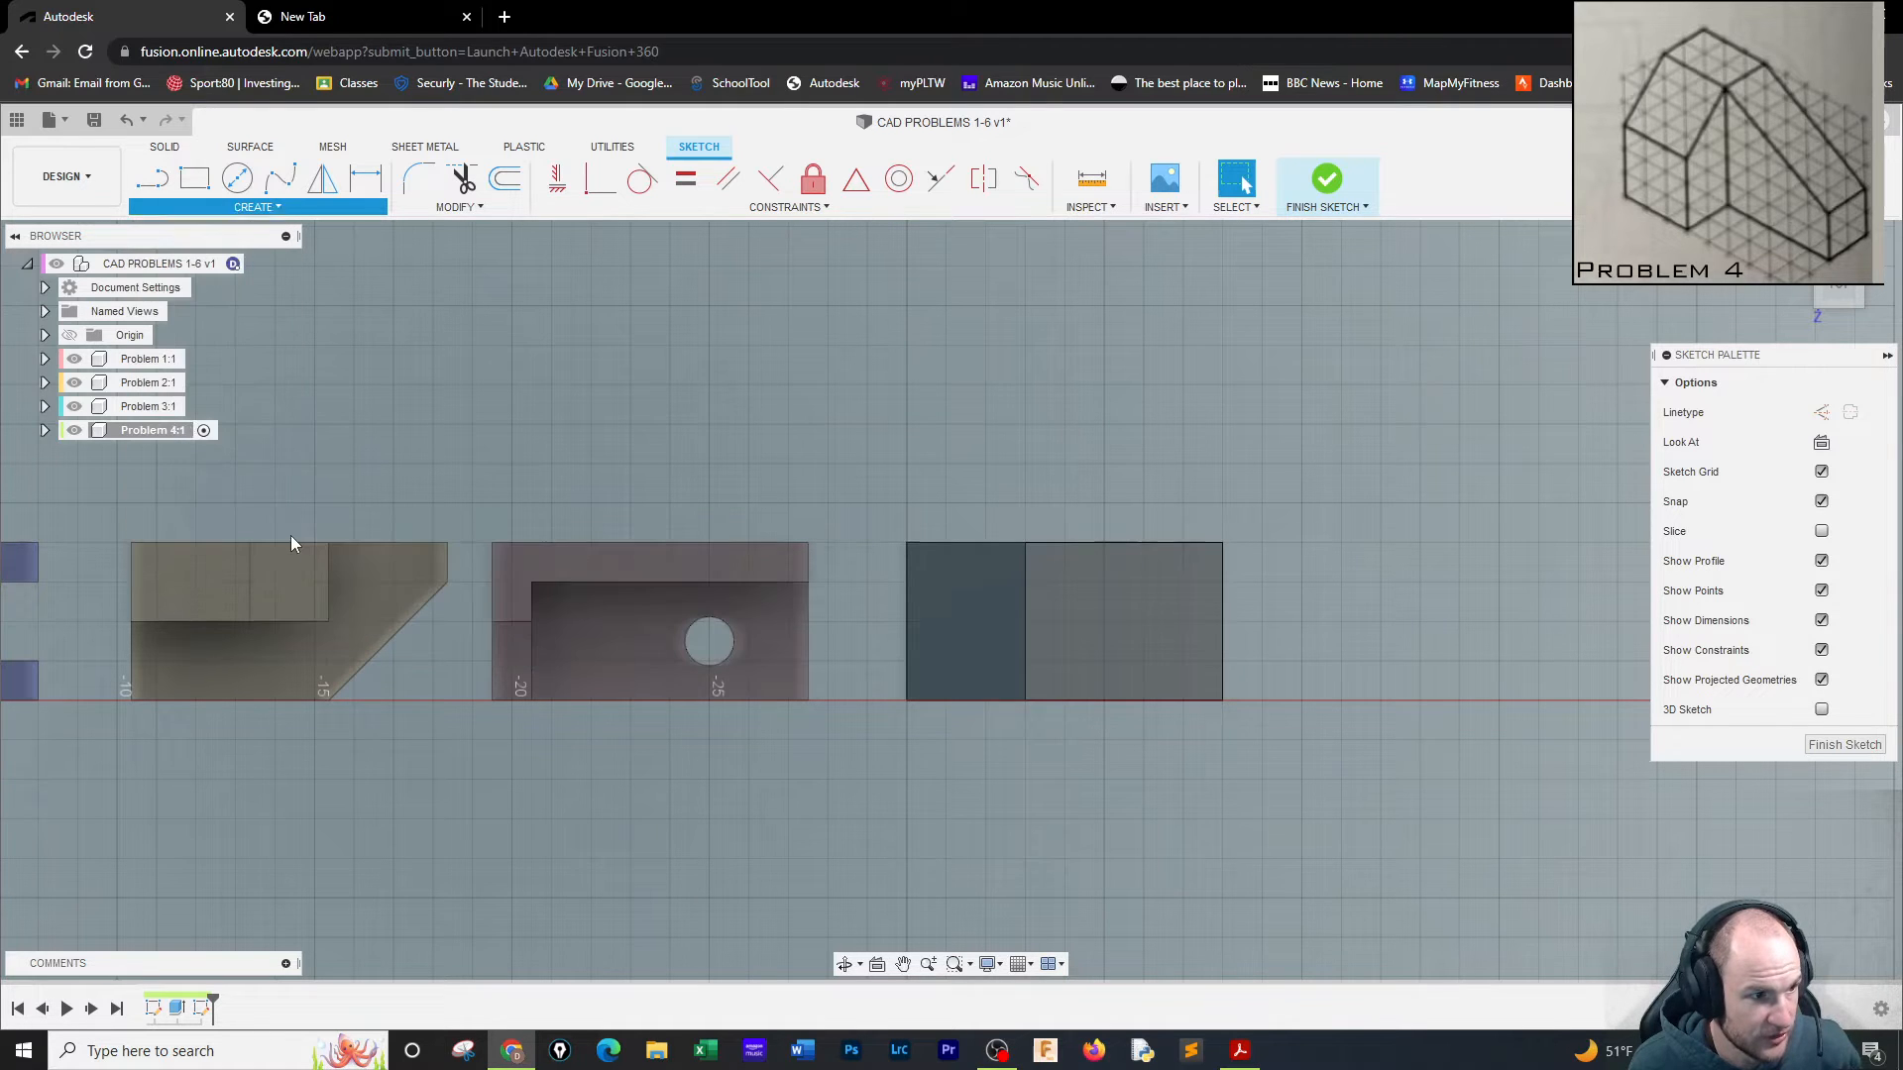
pyautogui.click(1120, 627)
pyautogui.click(1534, 476)
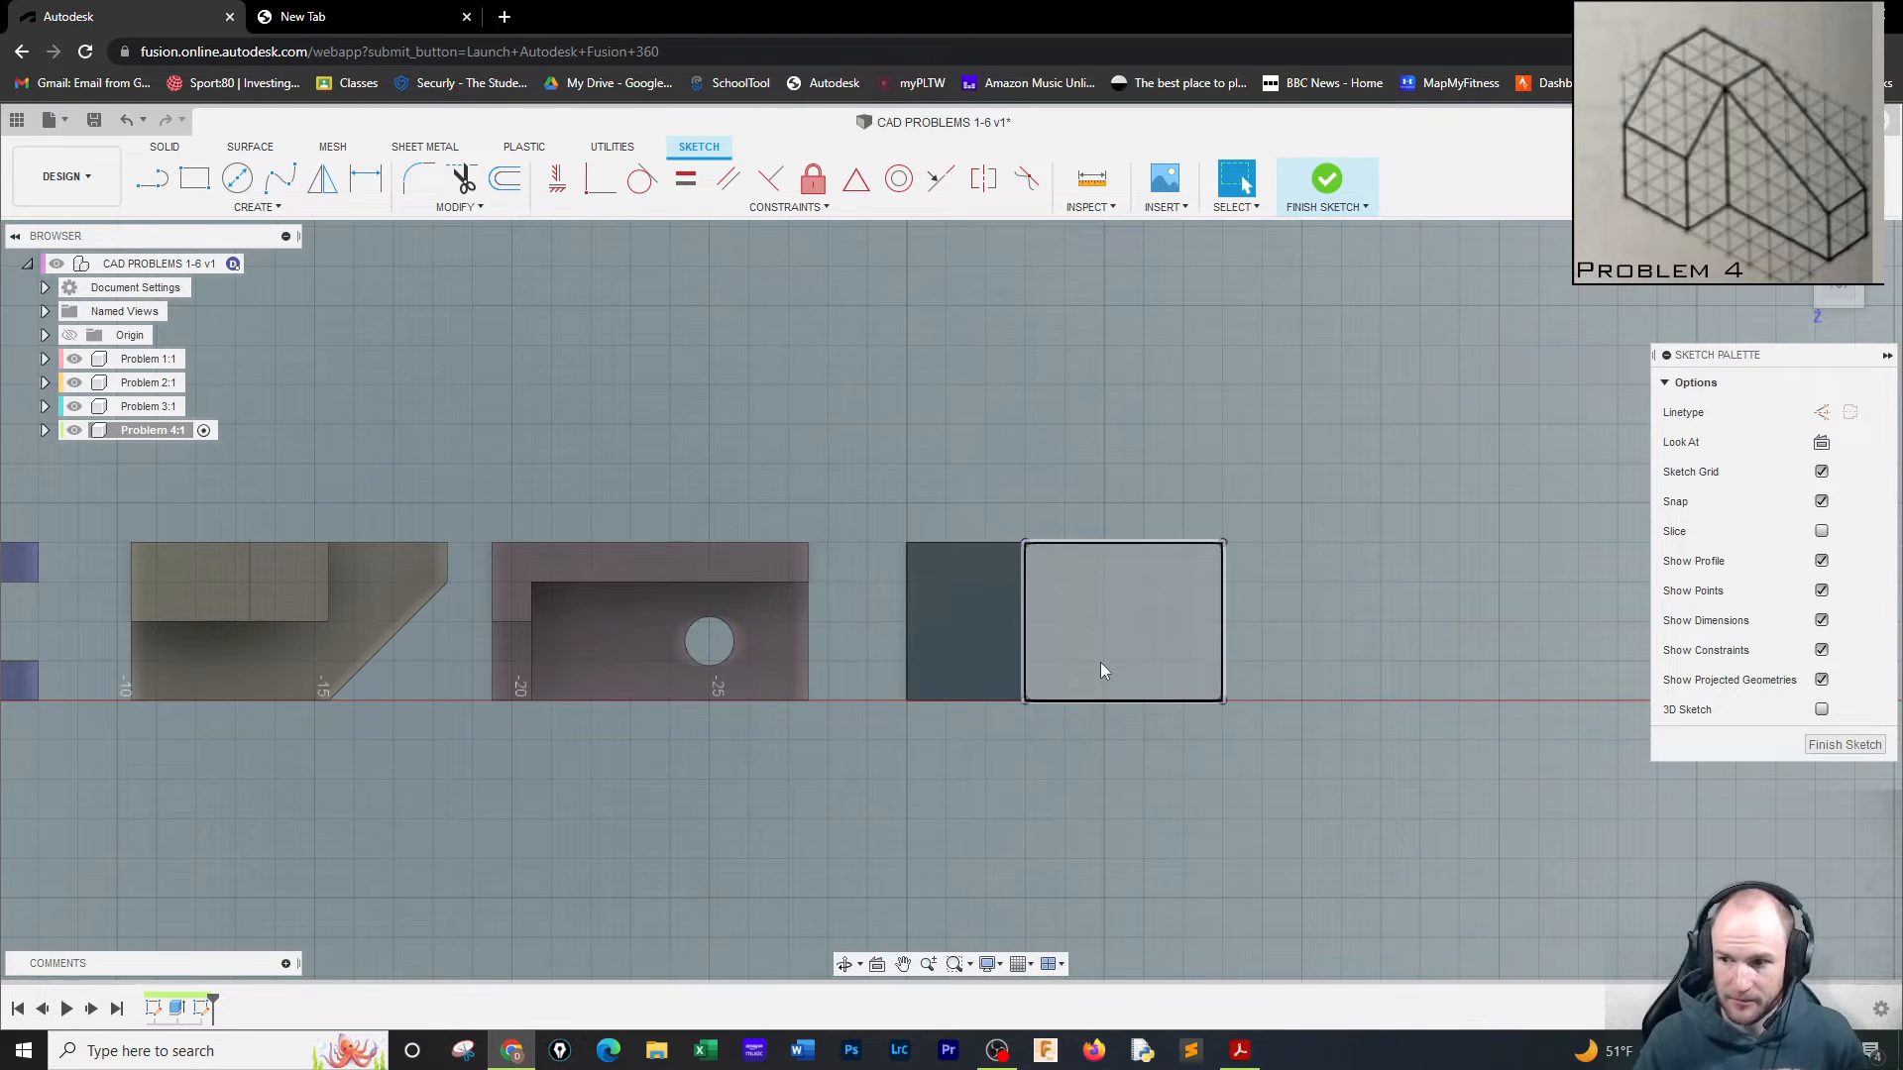
# Draw a rectangle from the projected outline's lower-right corner to the midpoint of its left edge.
pyautogui.click(199, 190)
pyautogui.click(1223, 700)
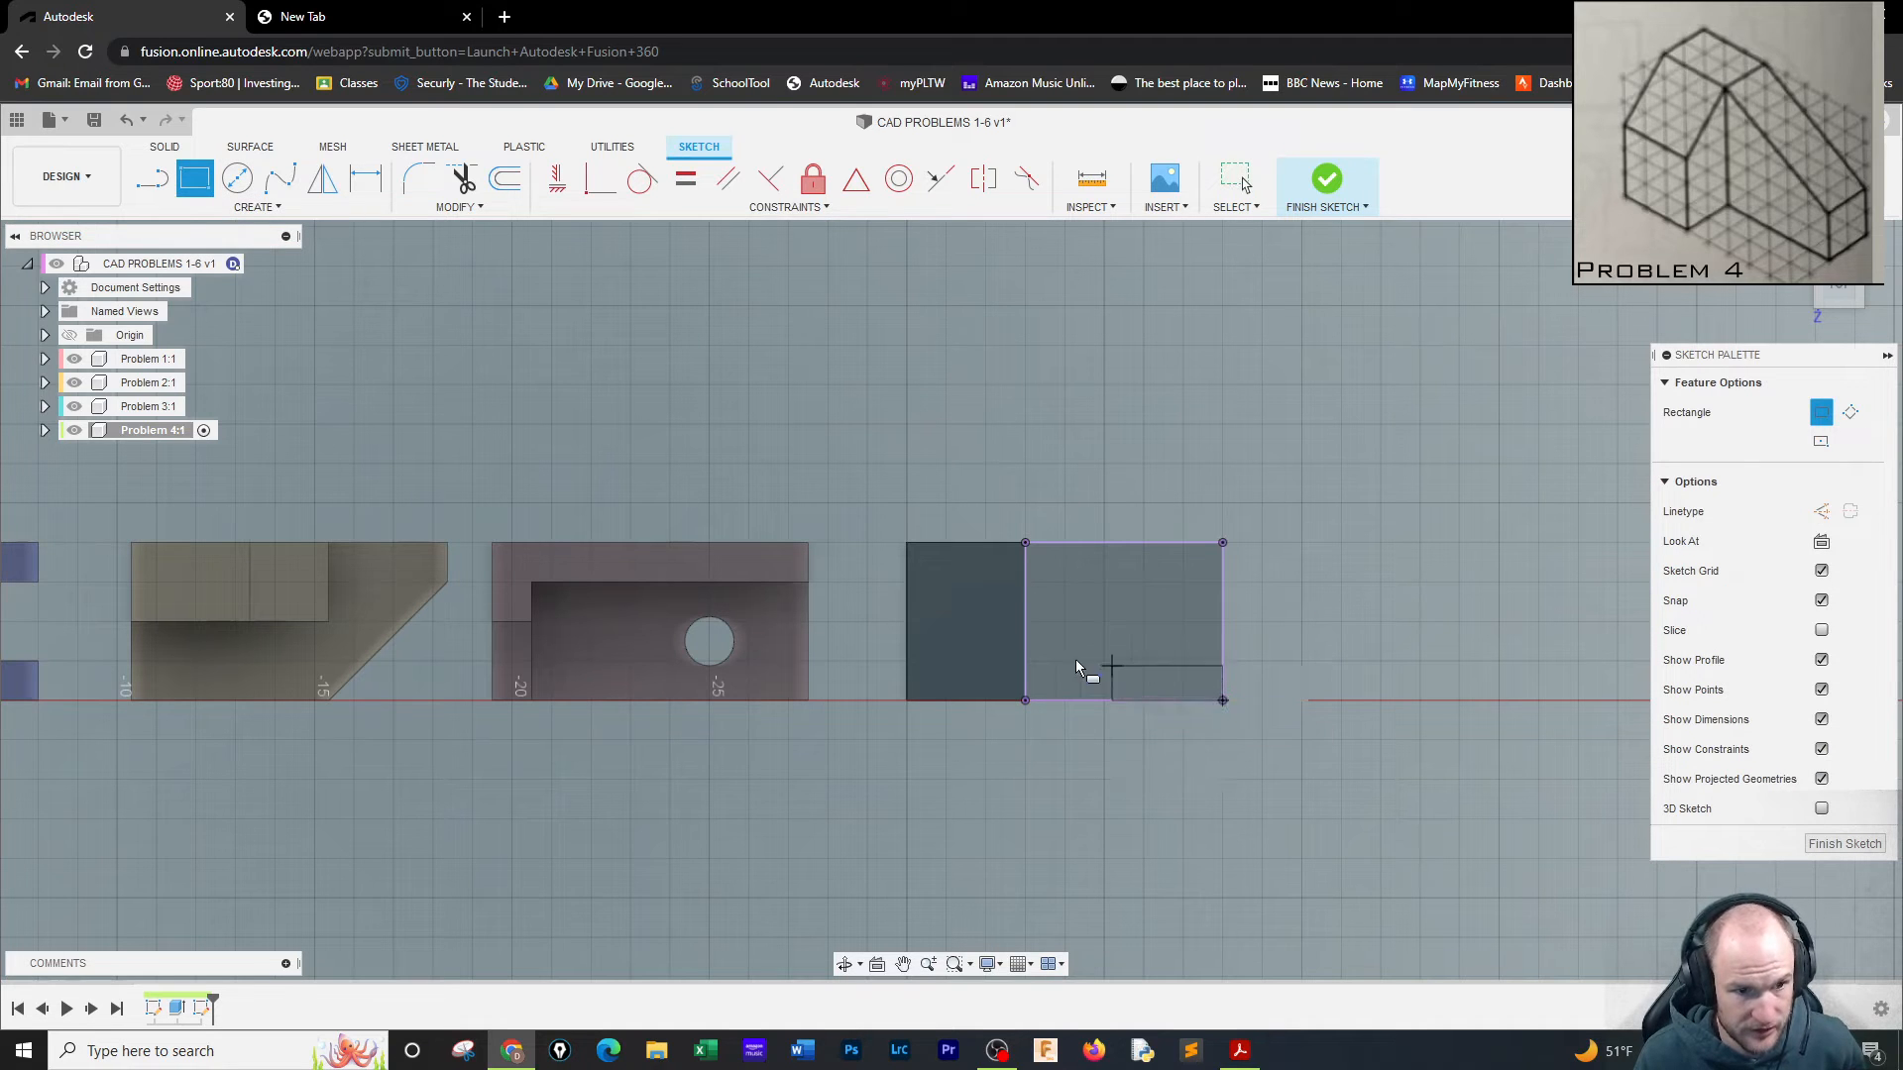
pyautogui.click(1024, 620)
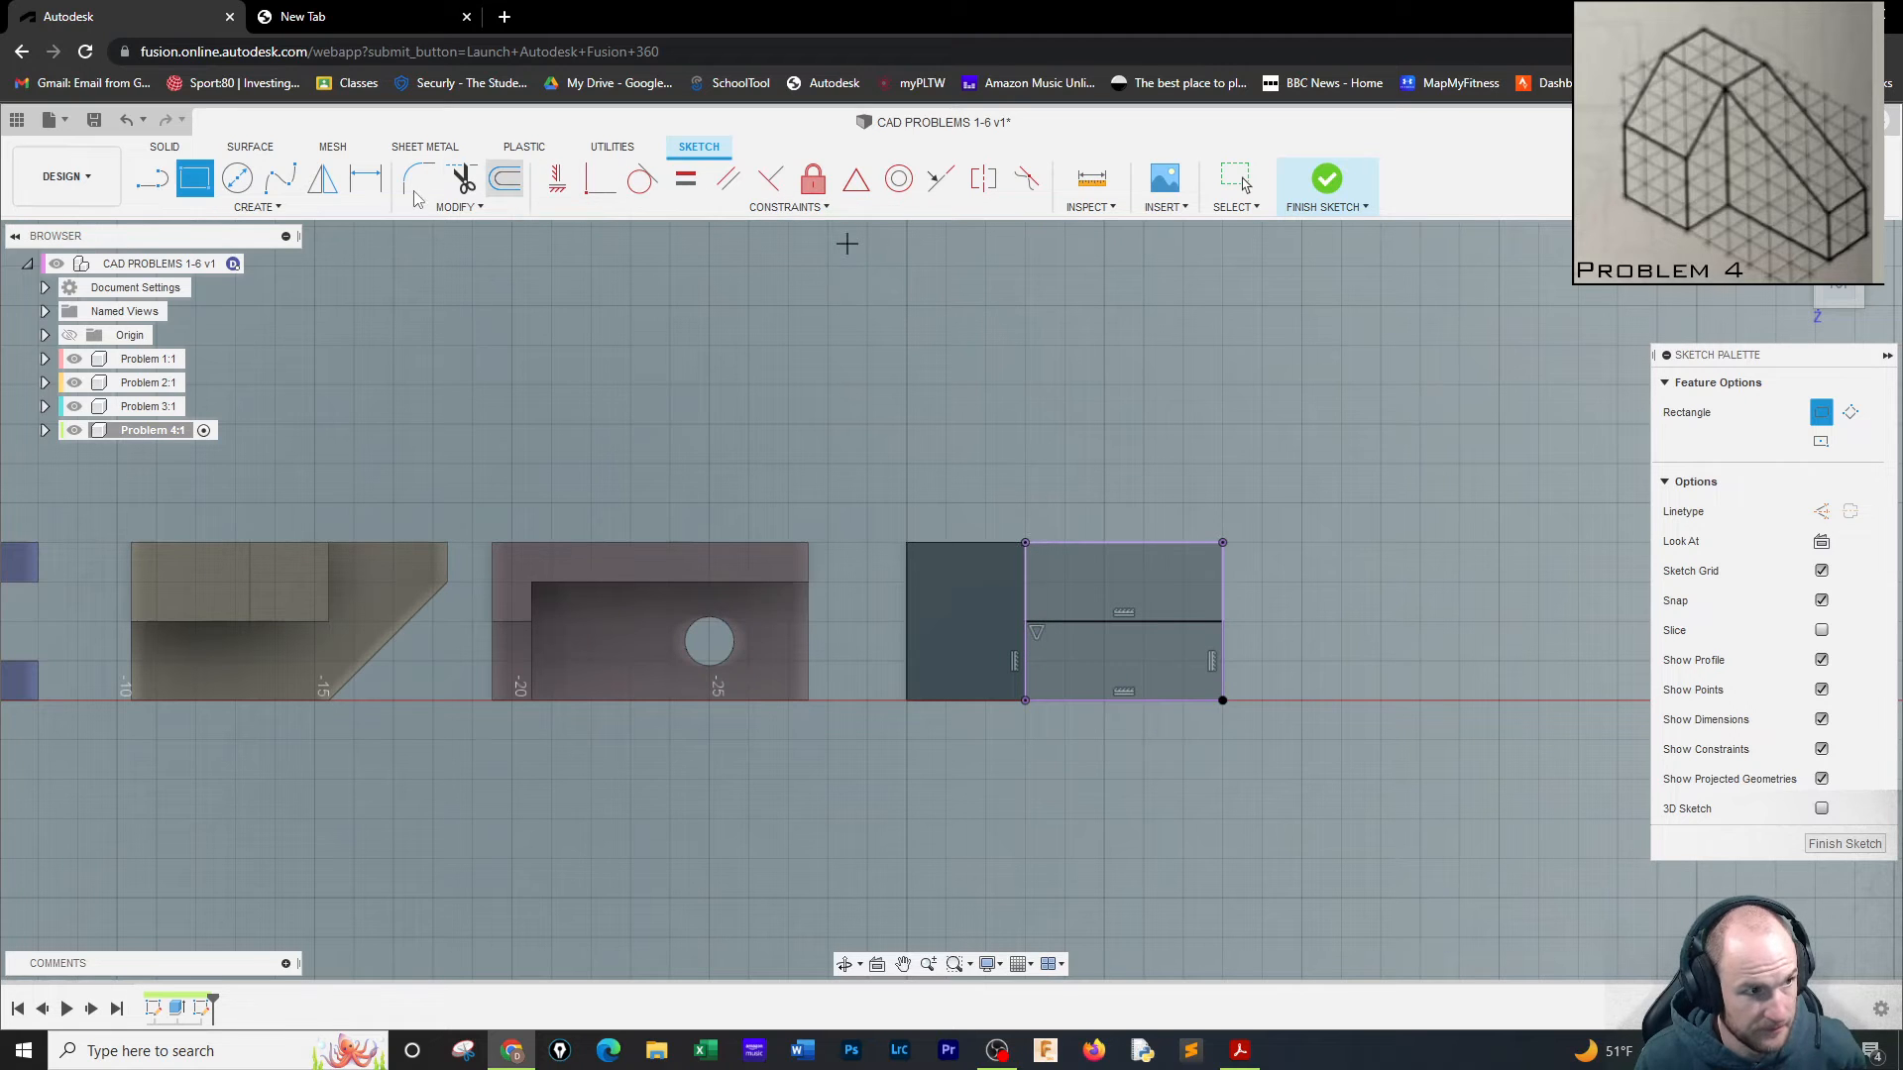
pyautogui.click(365, 179)
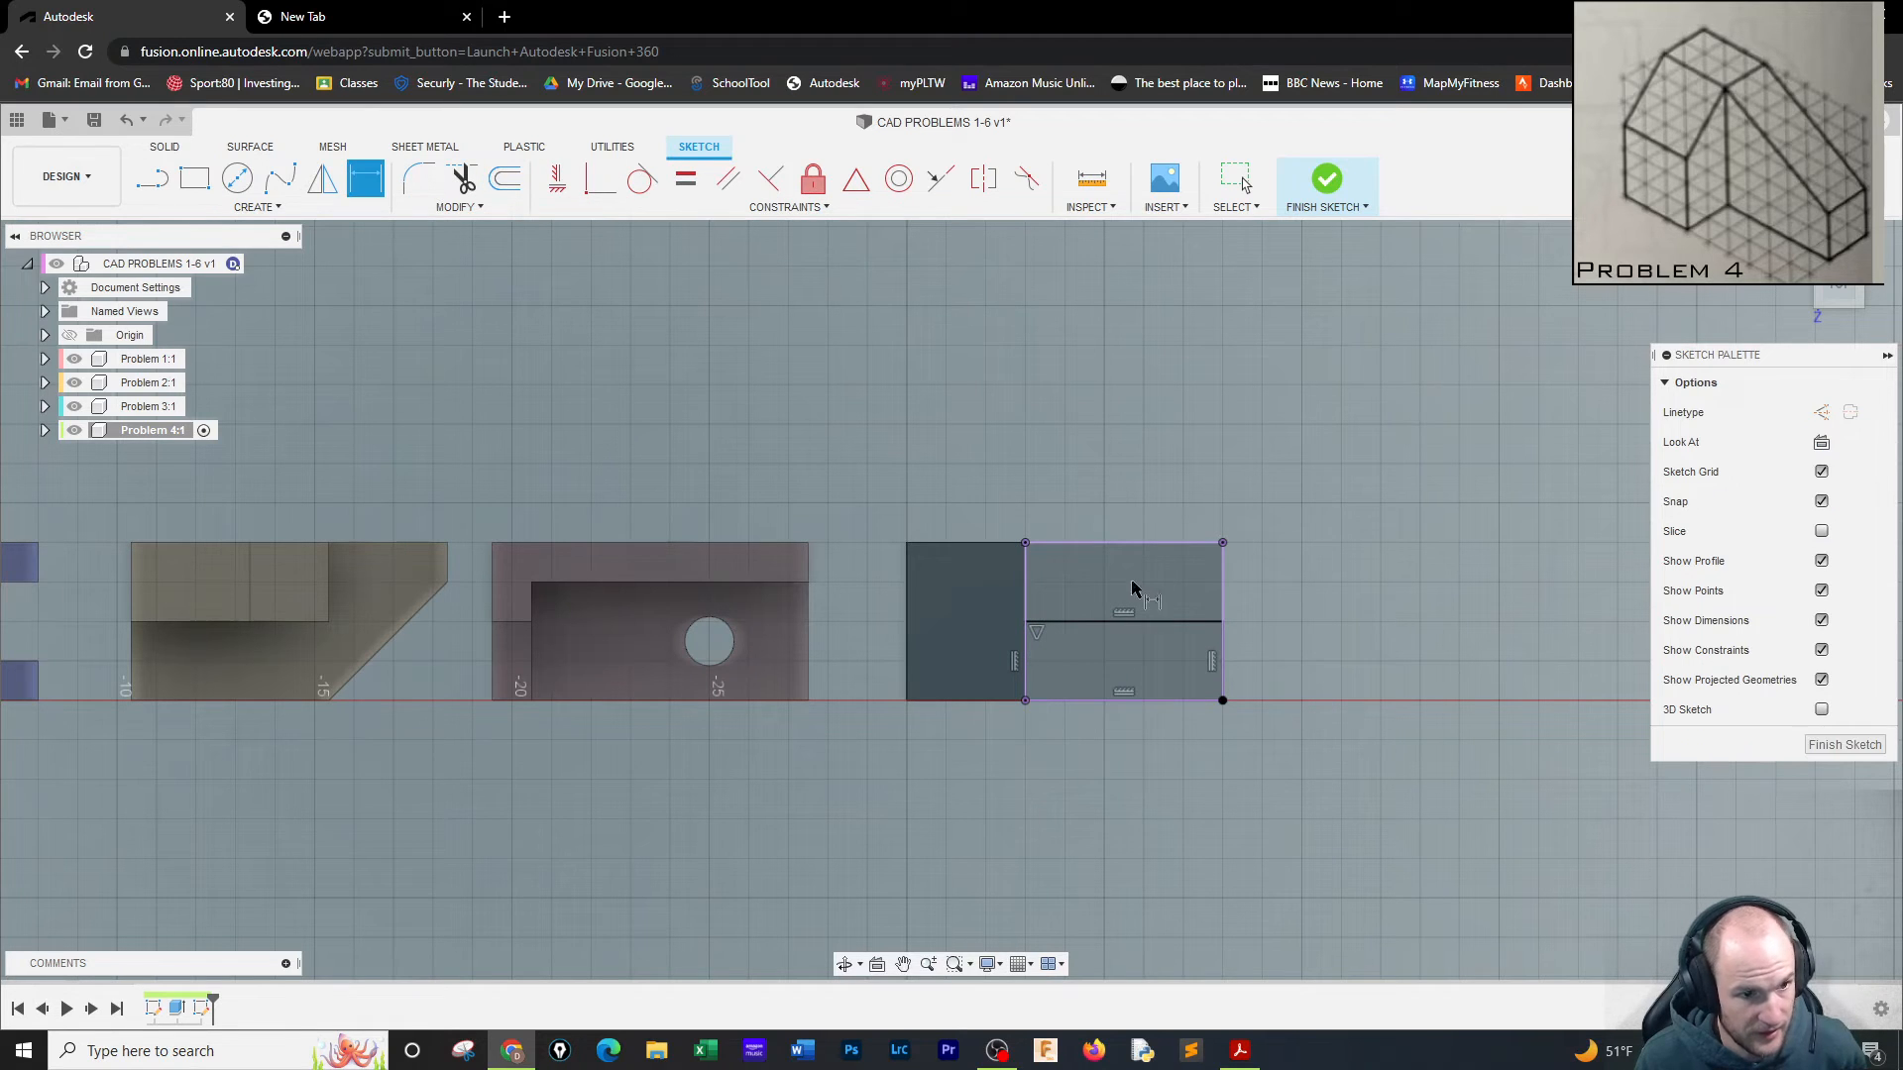
pyautogui.click(1150, 428)
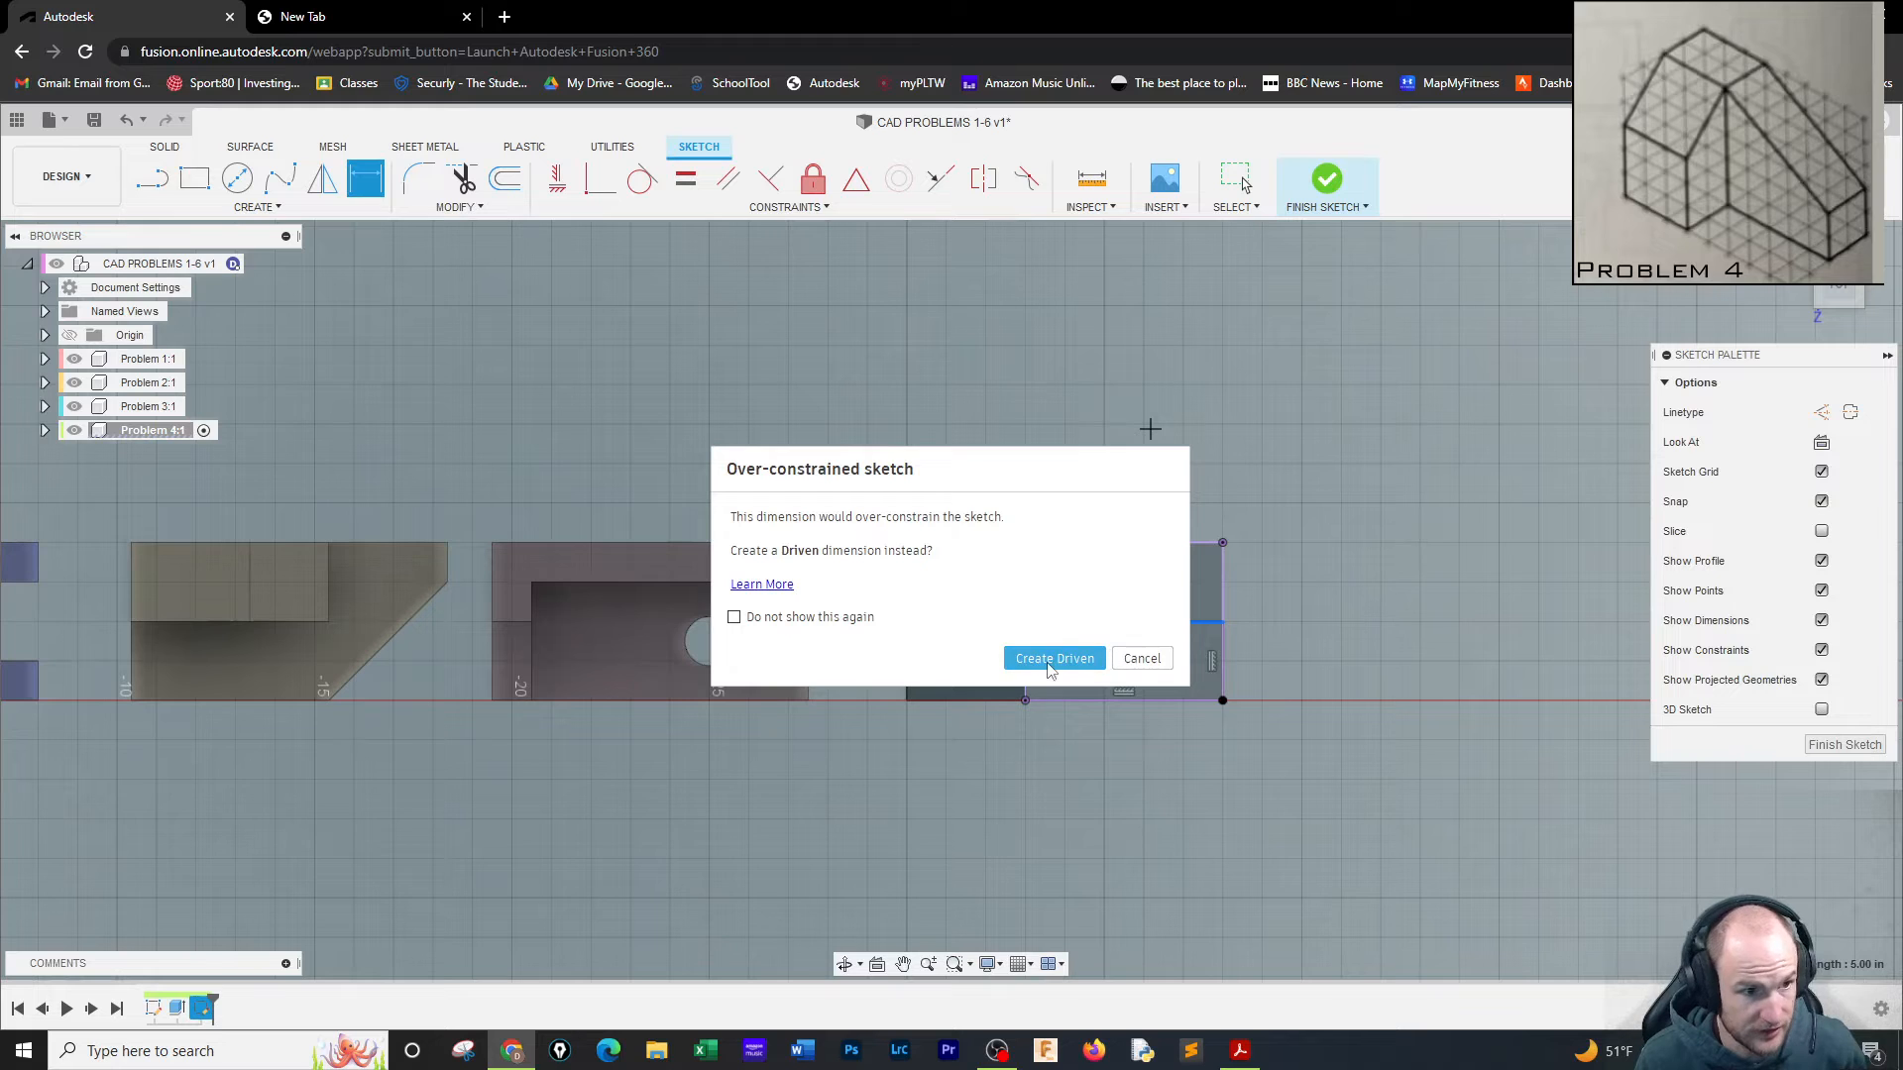
pyautogui.click(1141, 658)
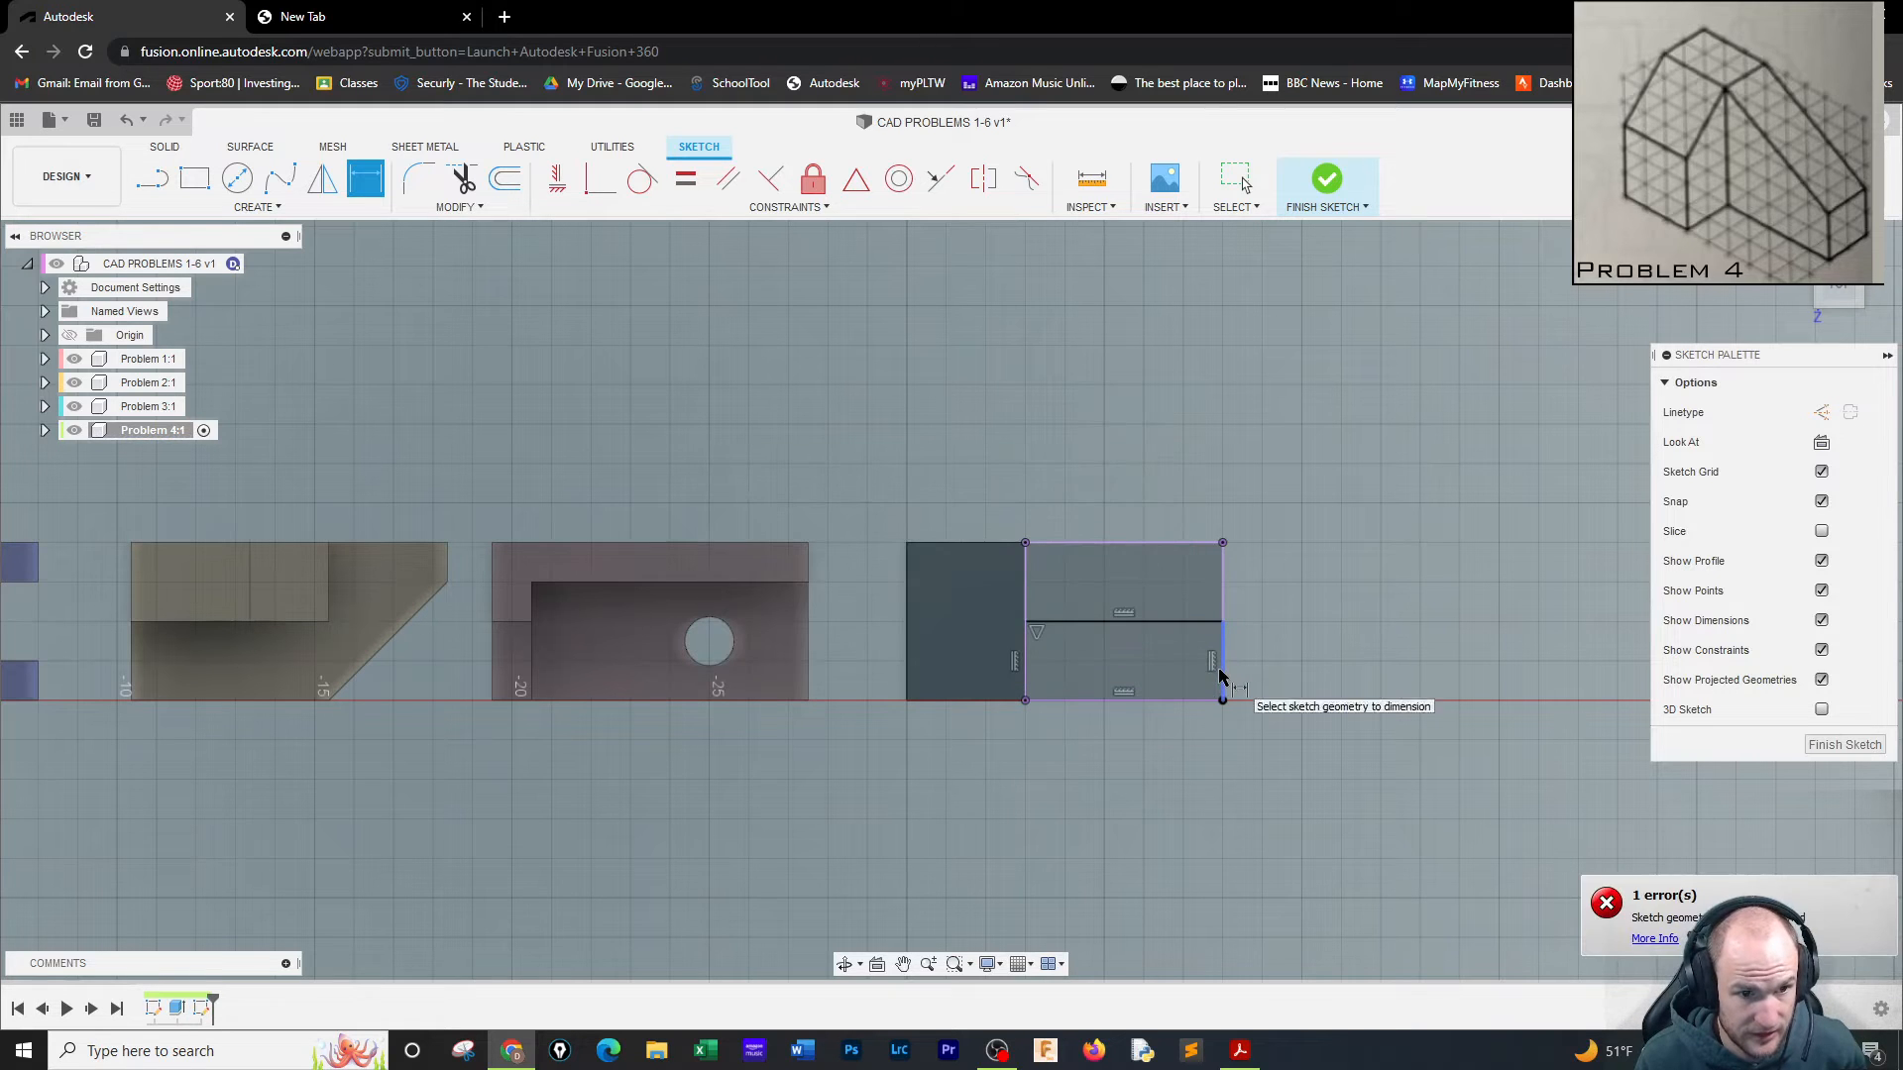
pyautogui.click(1223, 670)
pyautogui.click(1302, 657)
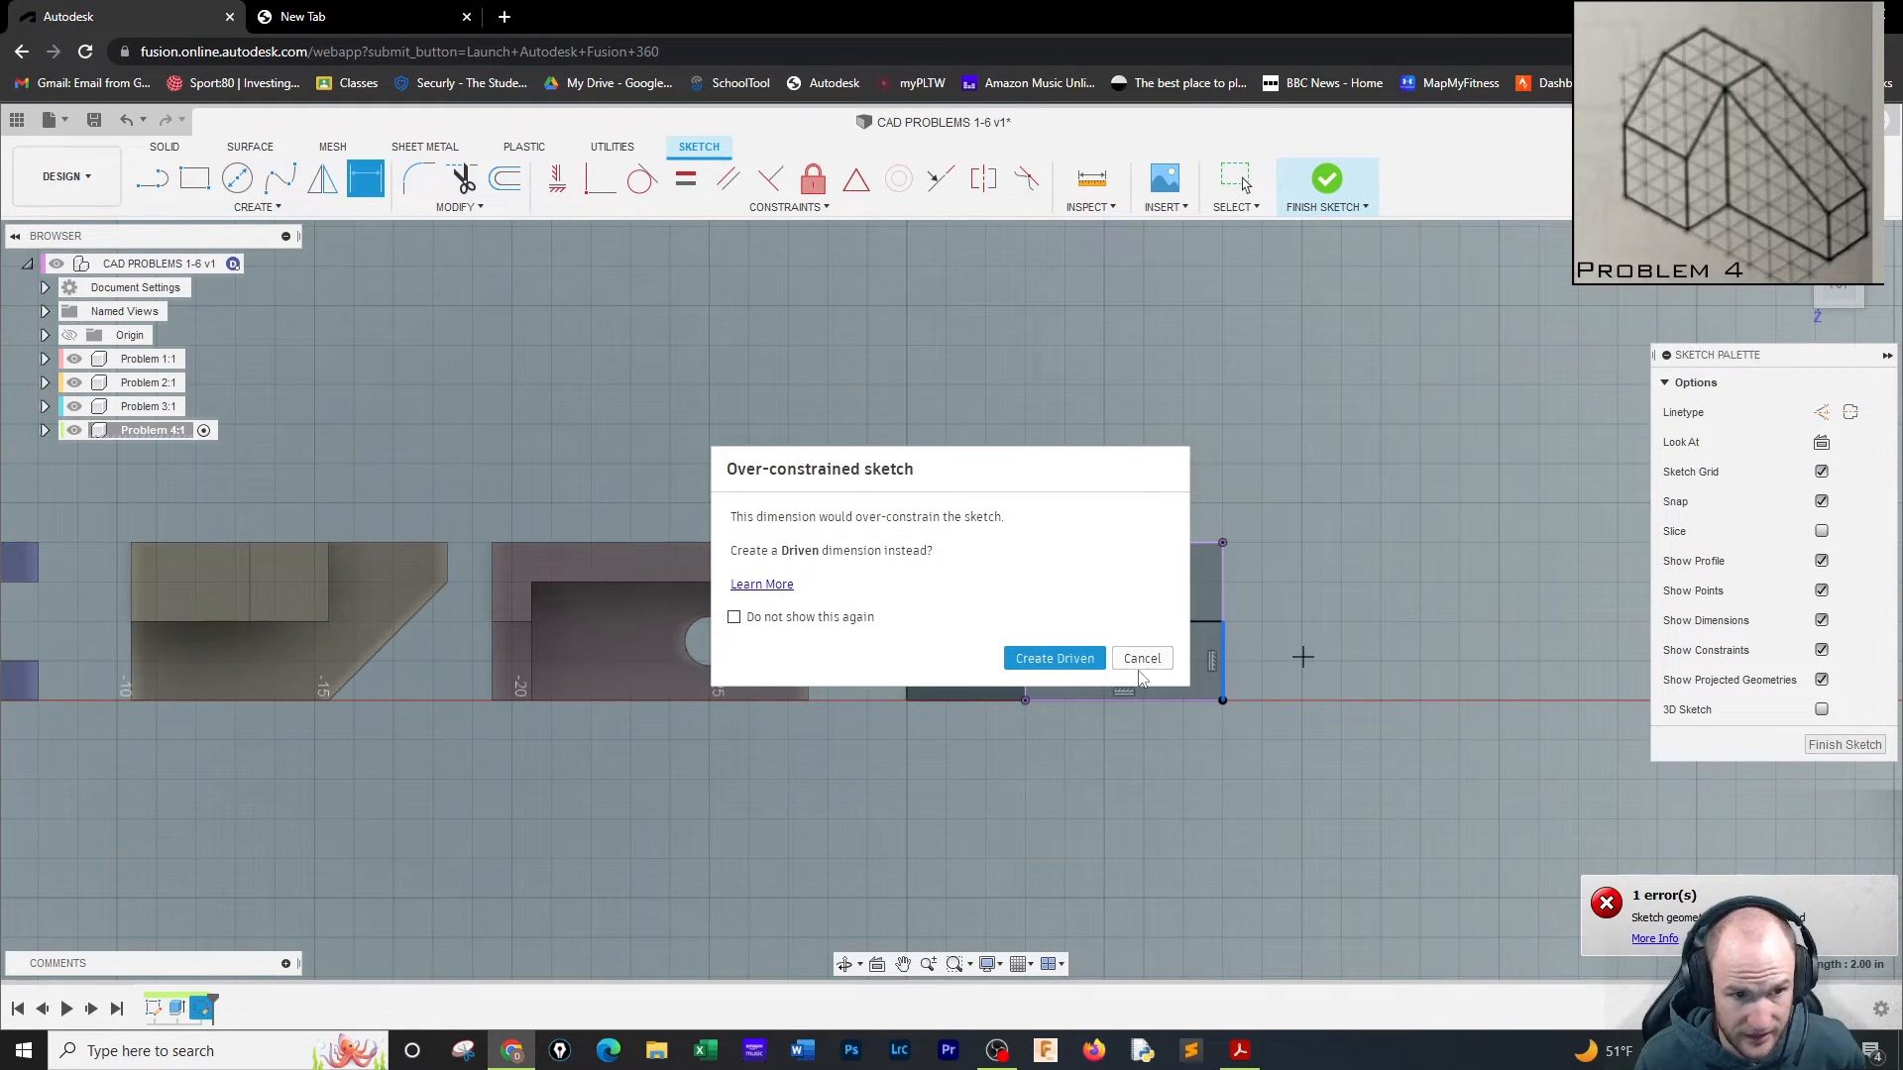
pyautogui.click(1140, 665)
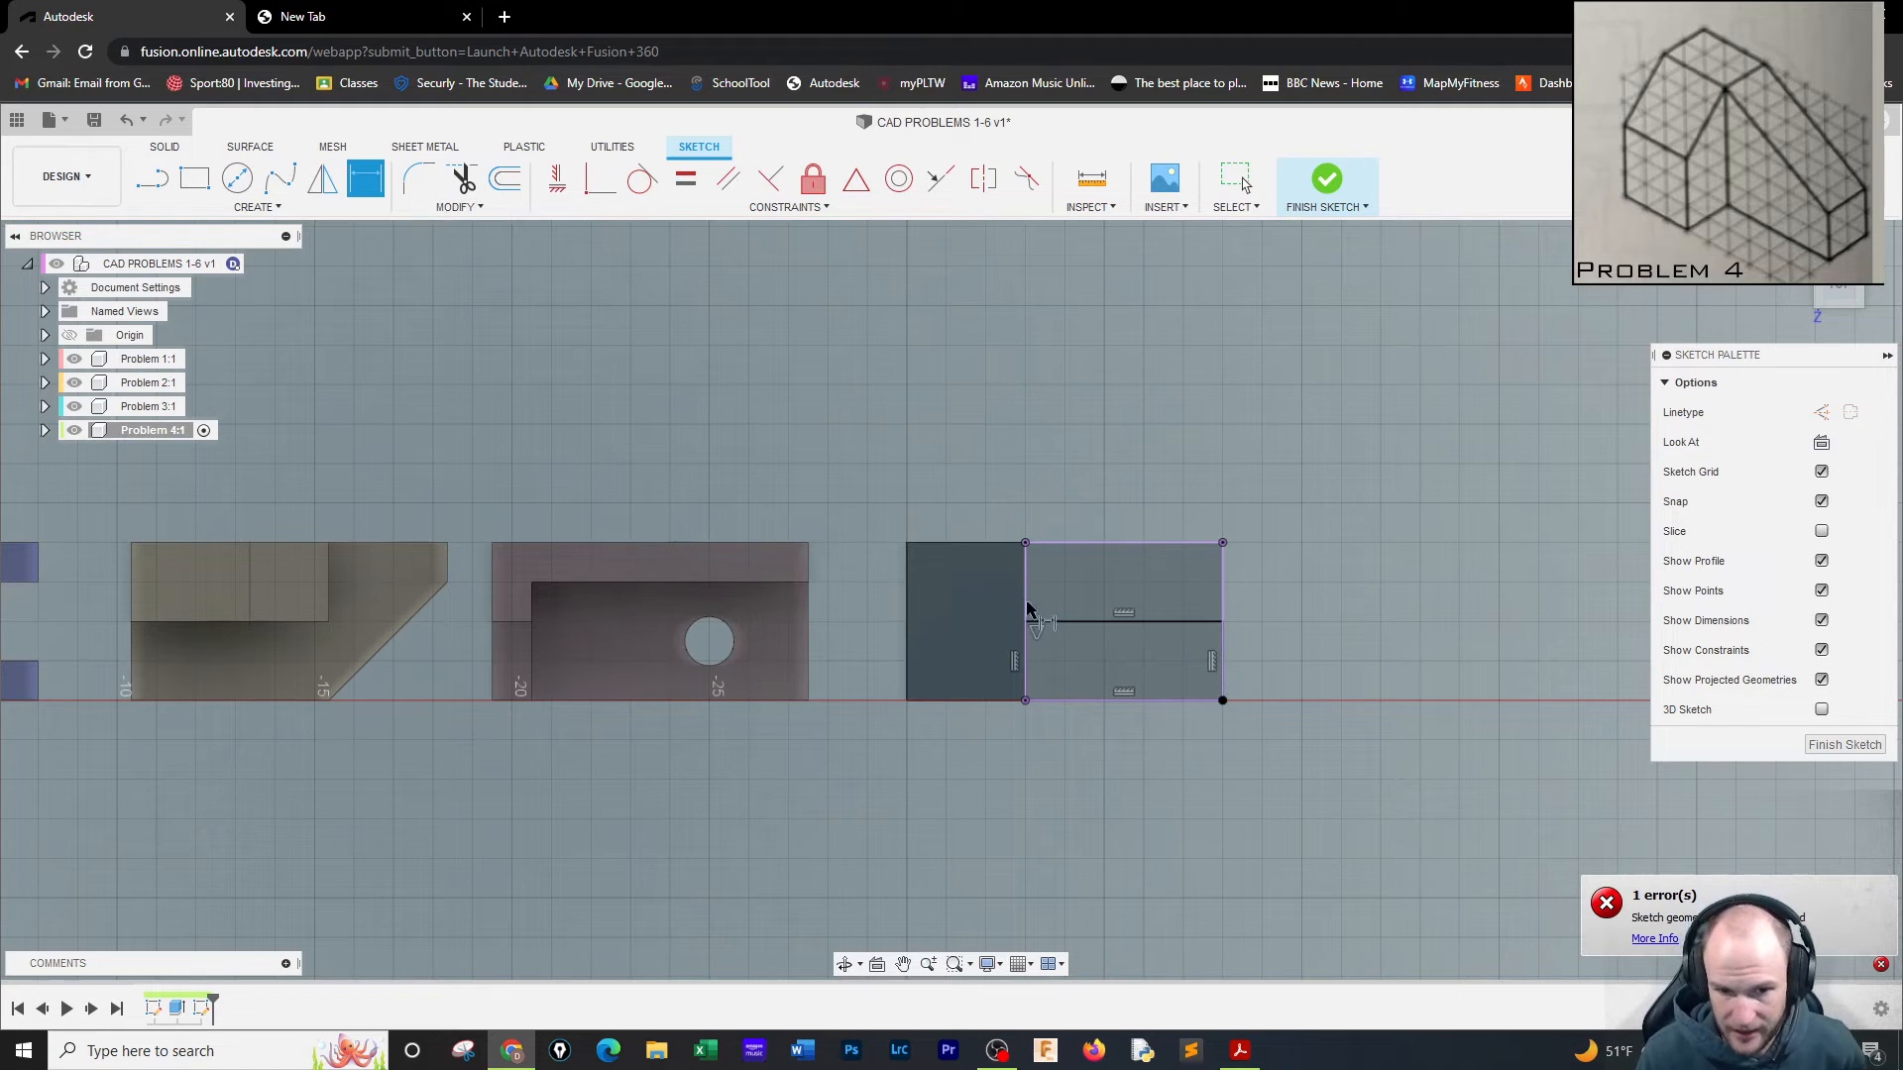
pyautogui.click(1880, 964)
pyautogui.click(1880, 966)
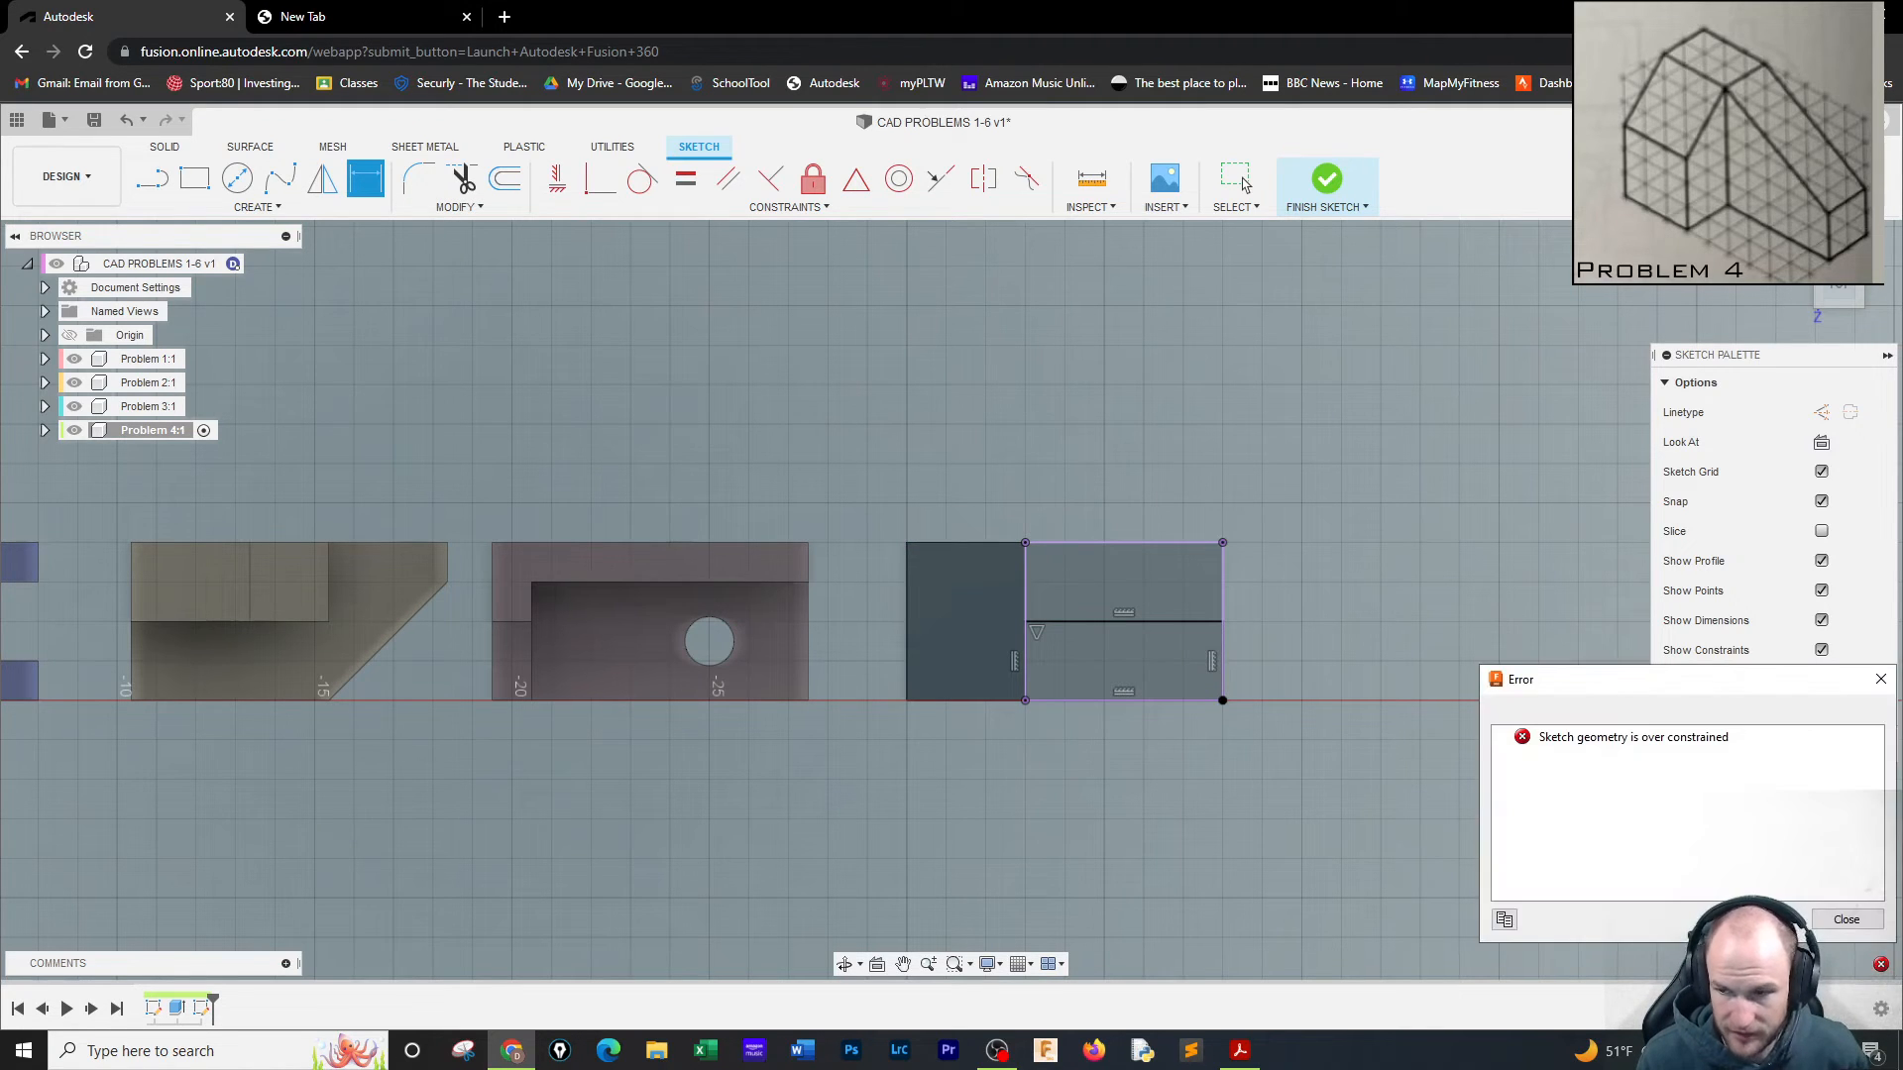
pyautogui.click(1843, 921)
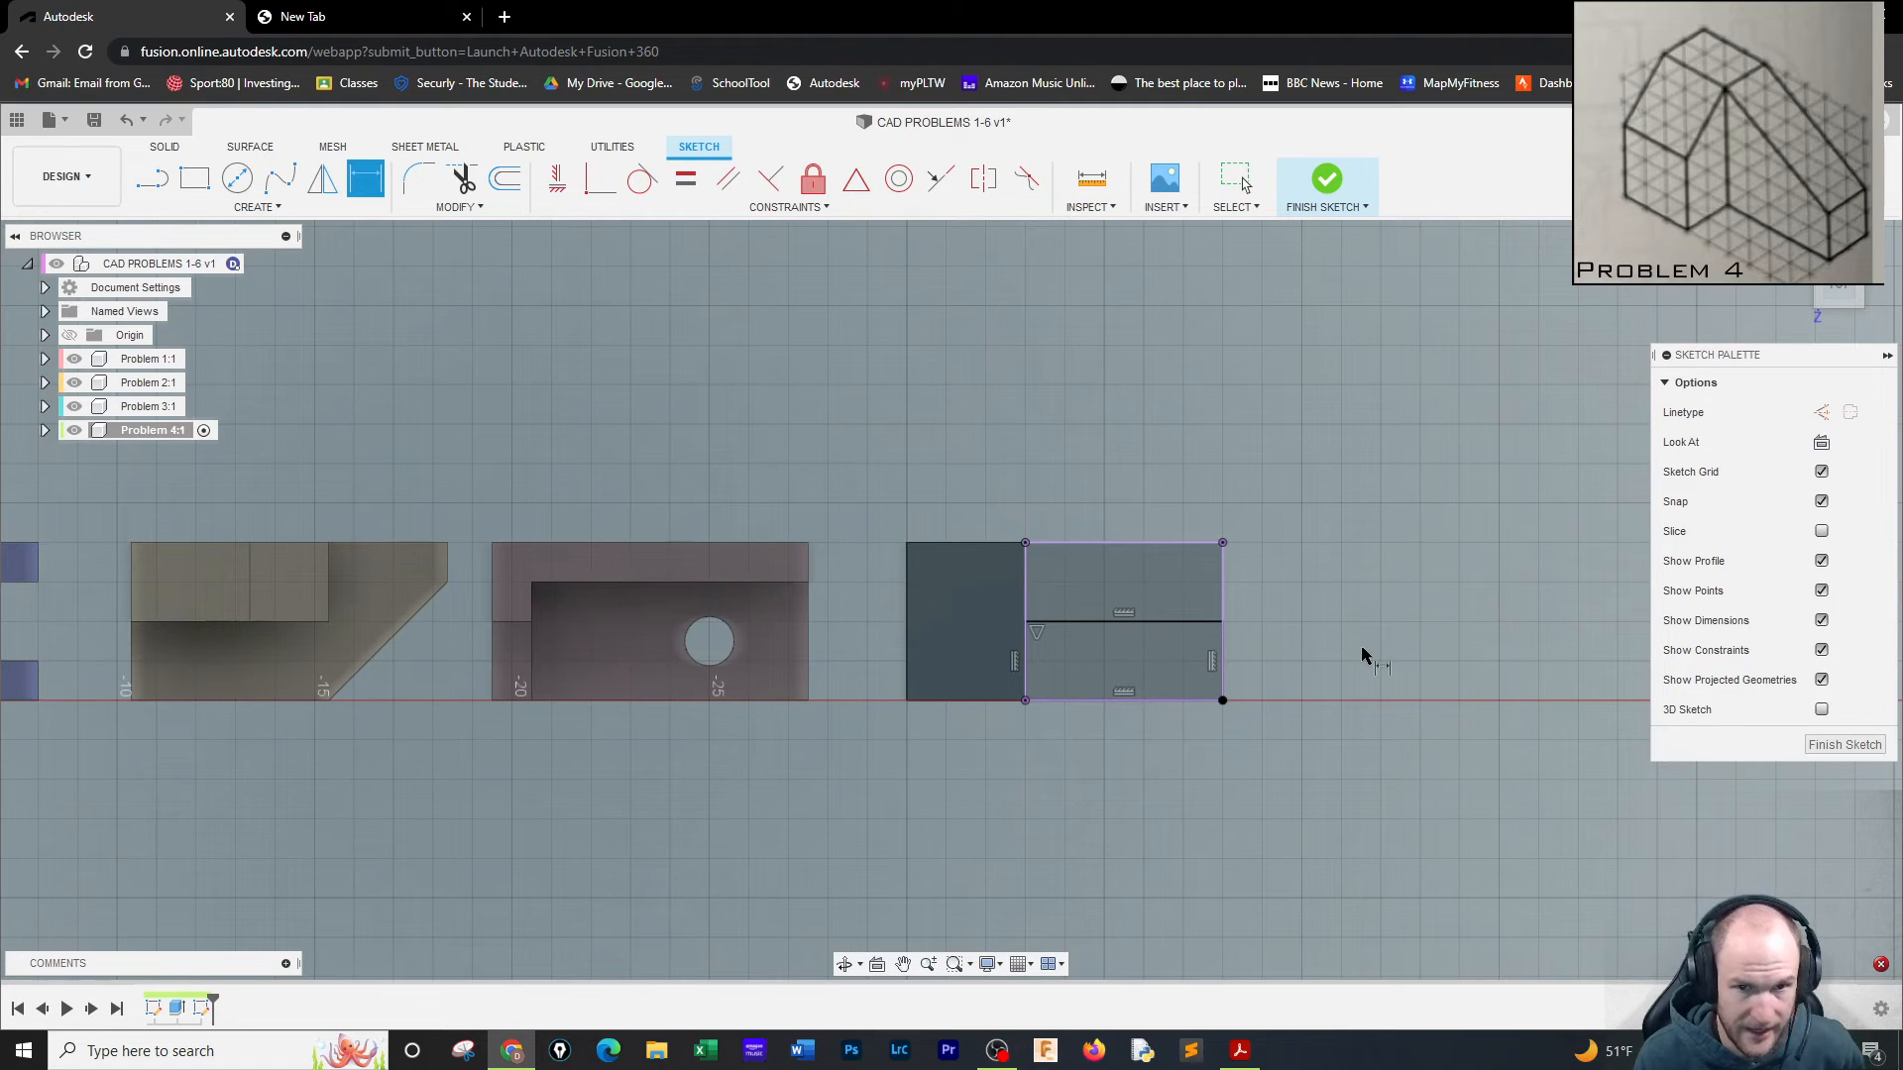
# Finish the sketch and extrude the front rectangular profile -6.50 in as a cut through the block.
pyautogui.click(1829, 744)
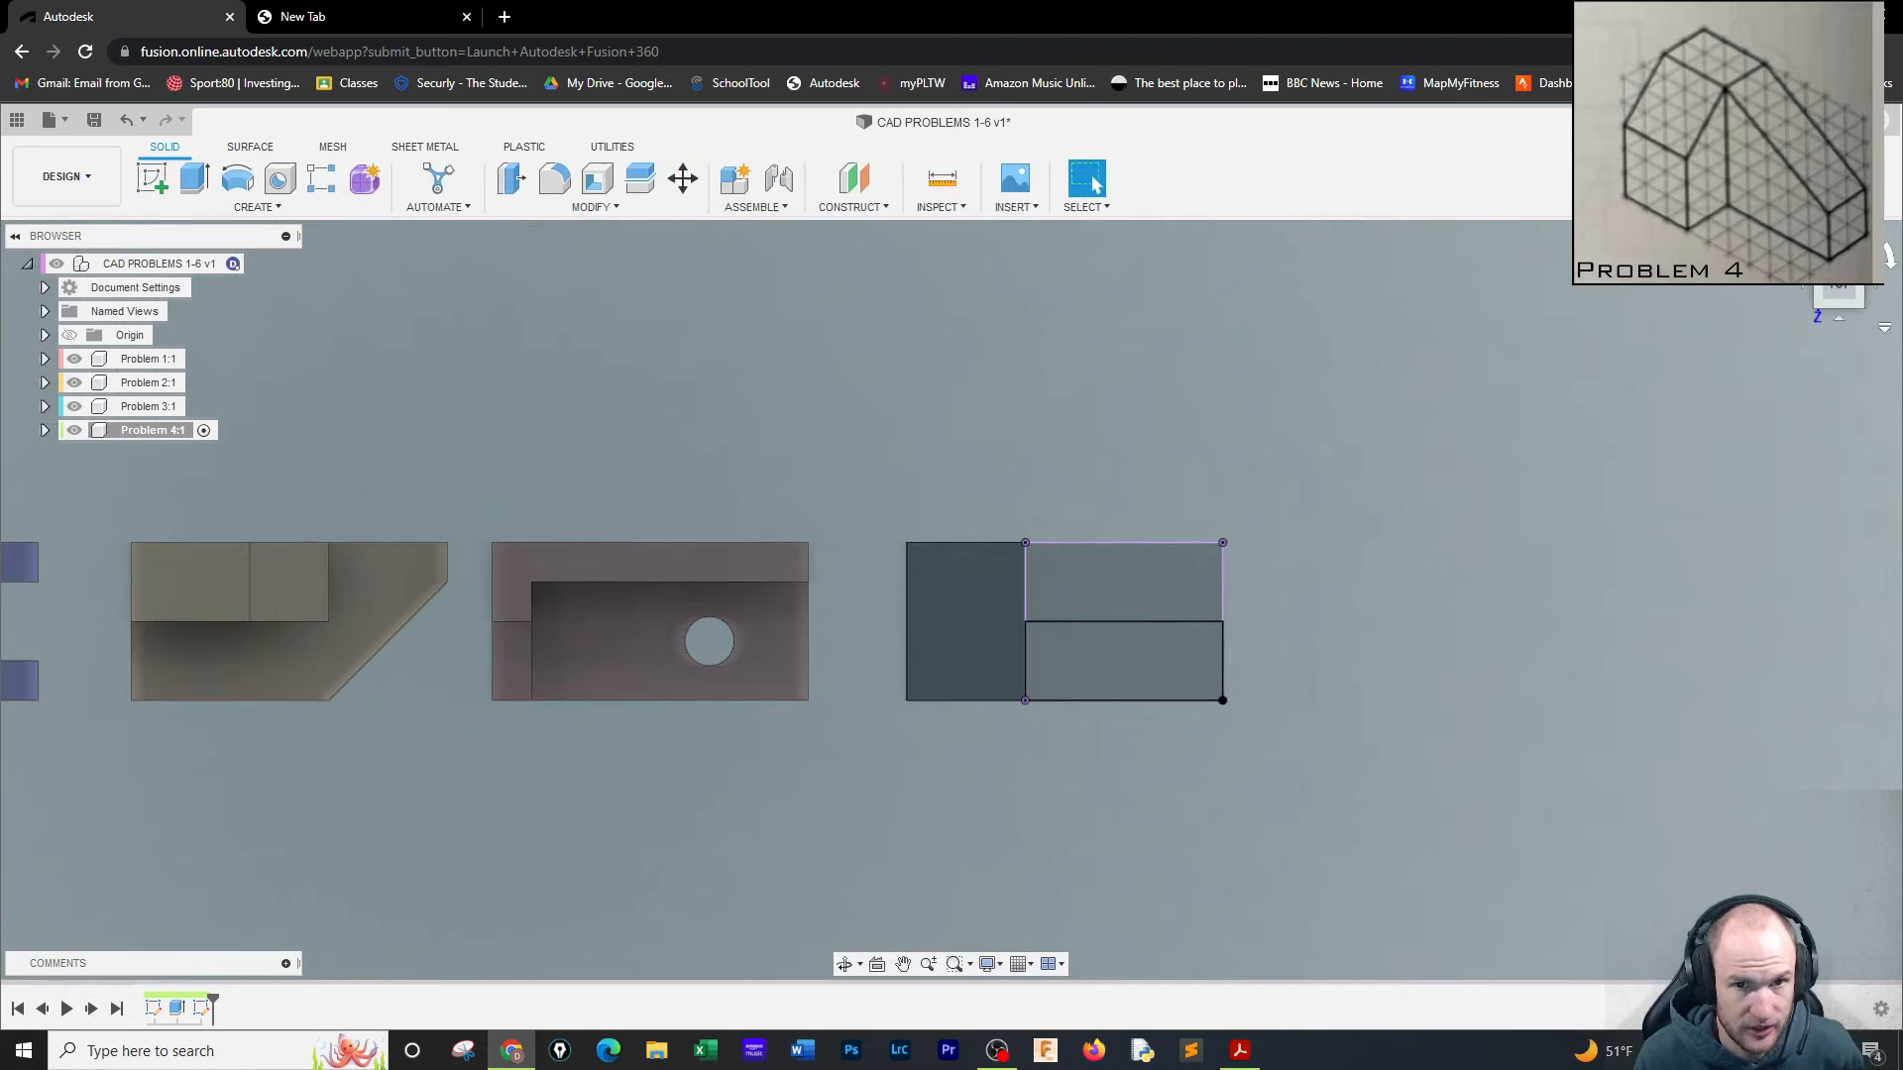
pyautogui.click(1887, 255)
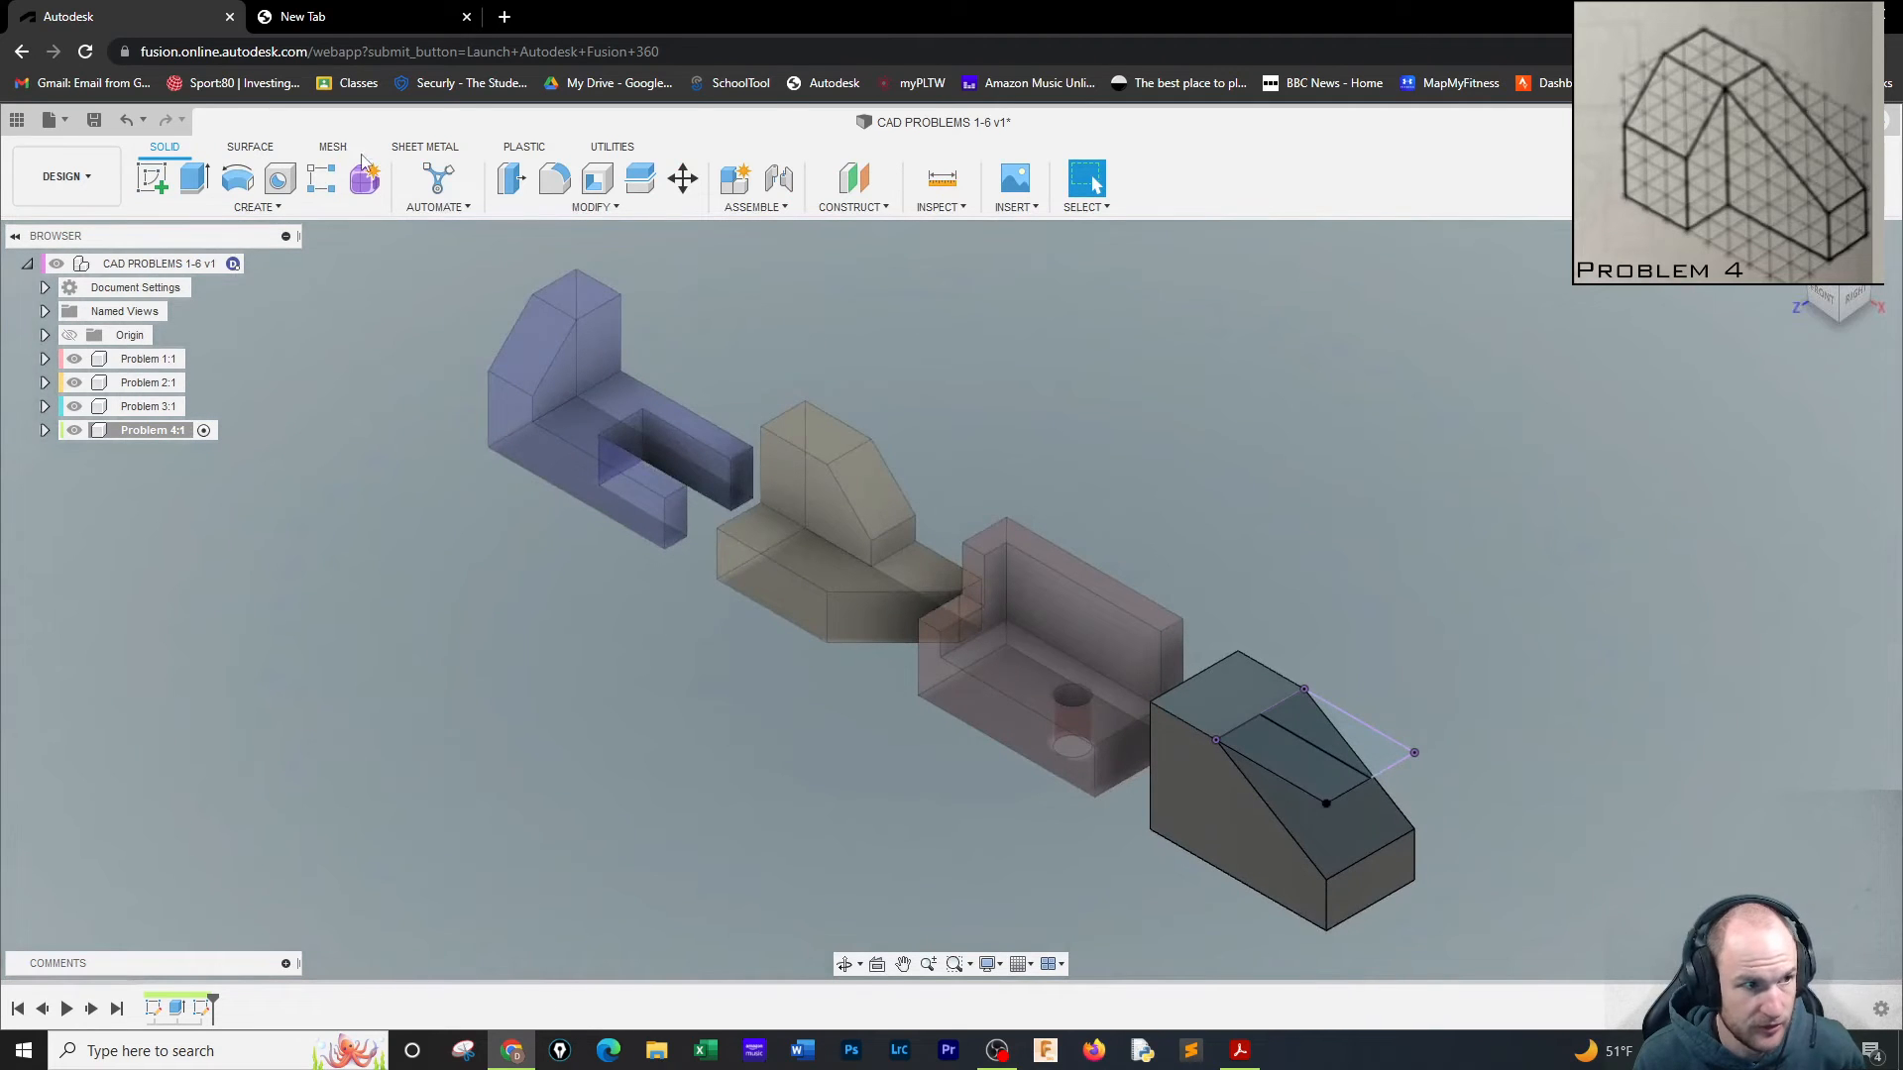
pyautogui.click(194, 179)
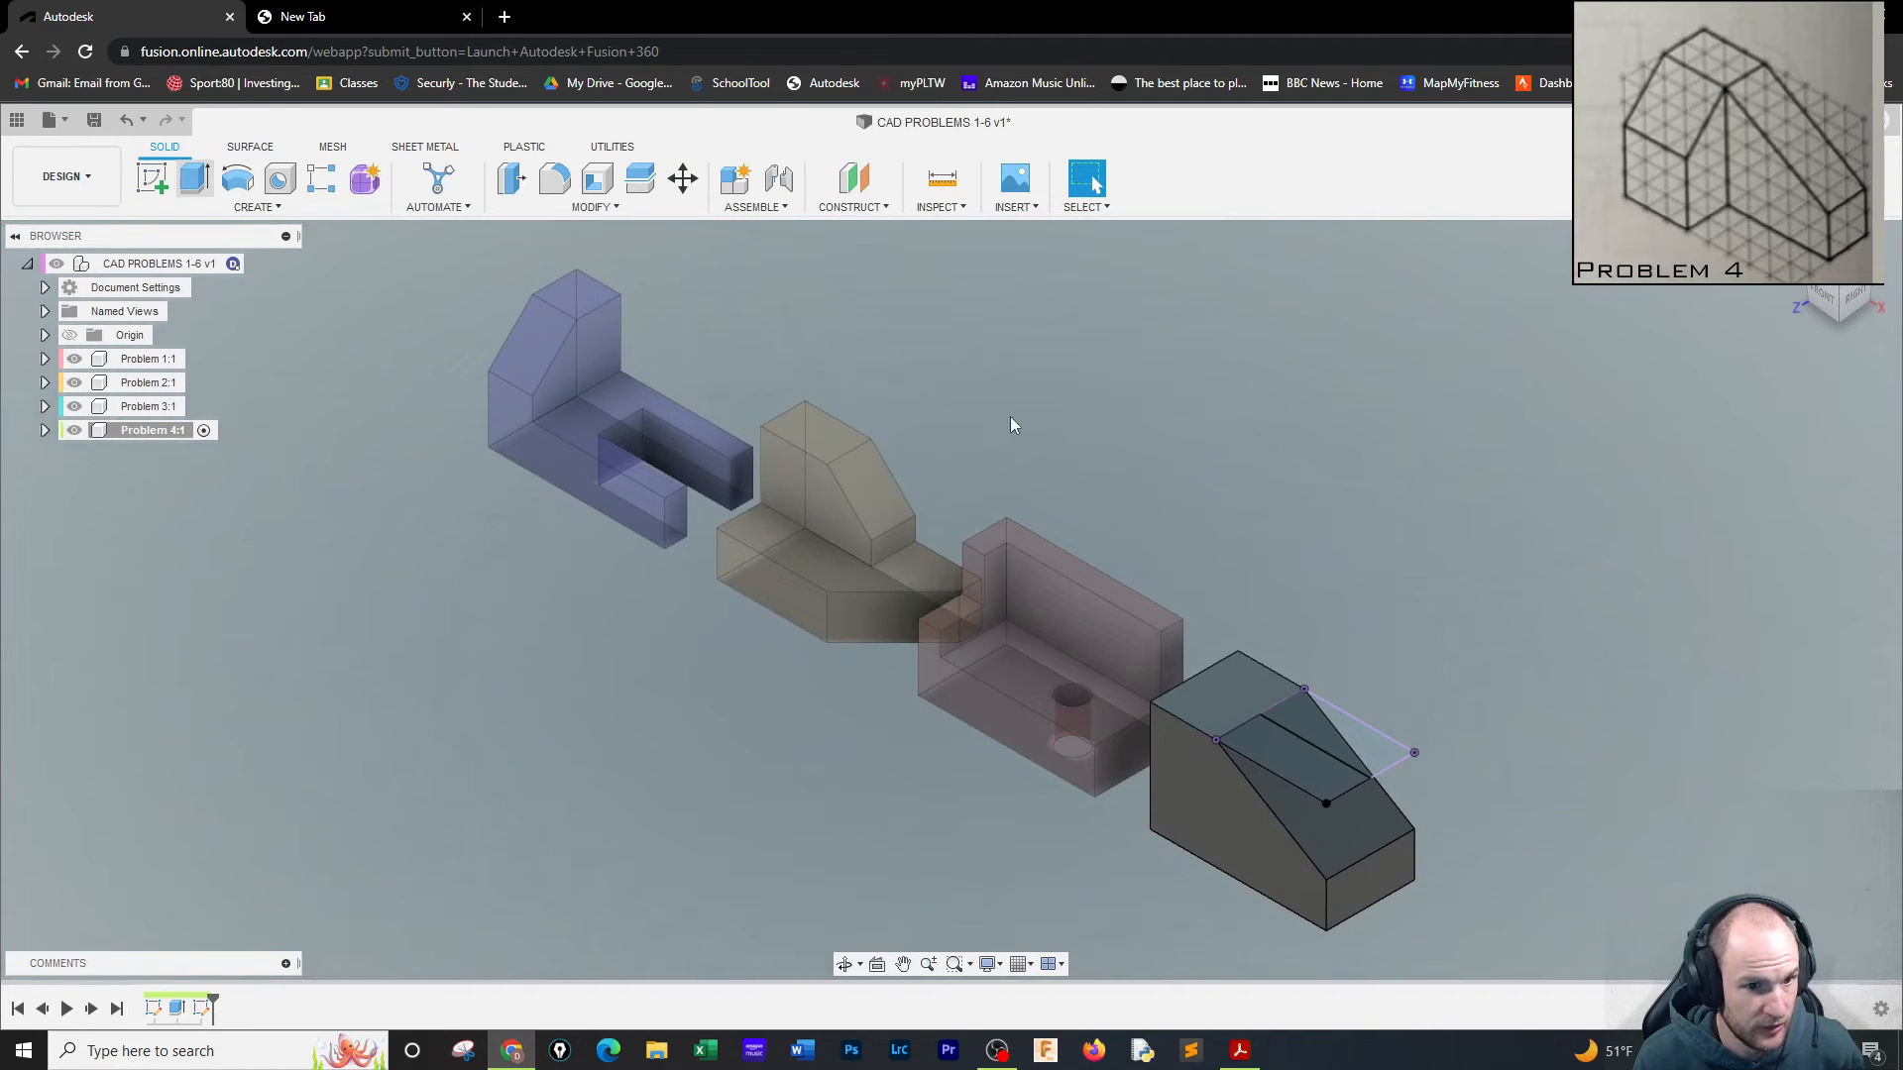
pyautogui.click(1292, 759)
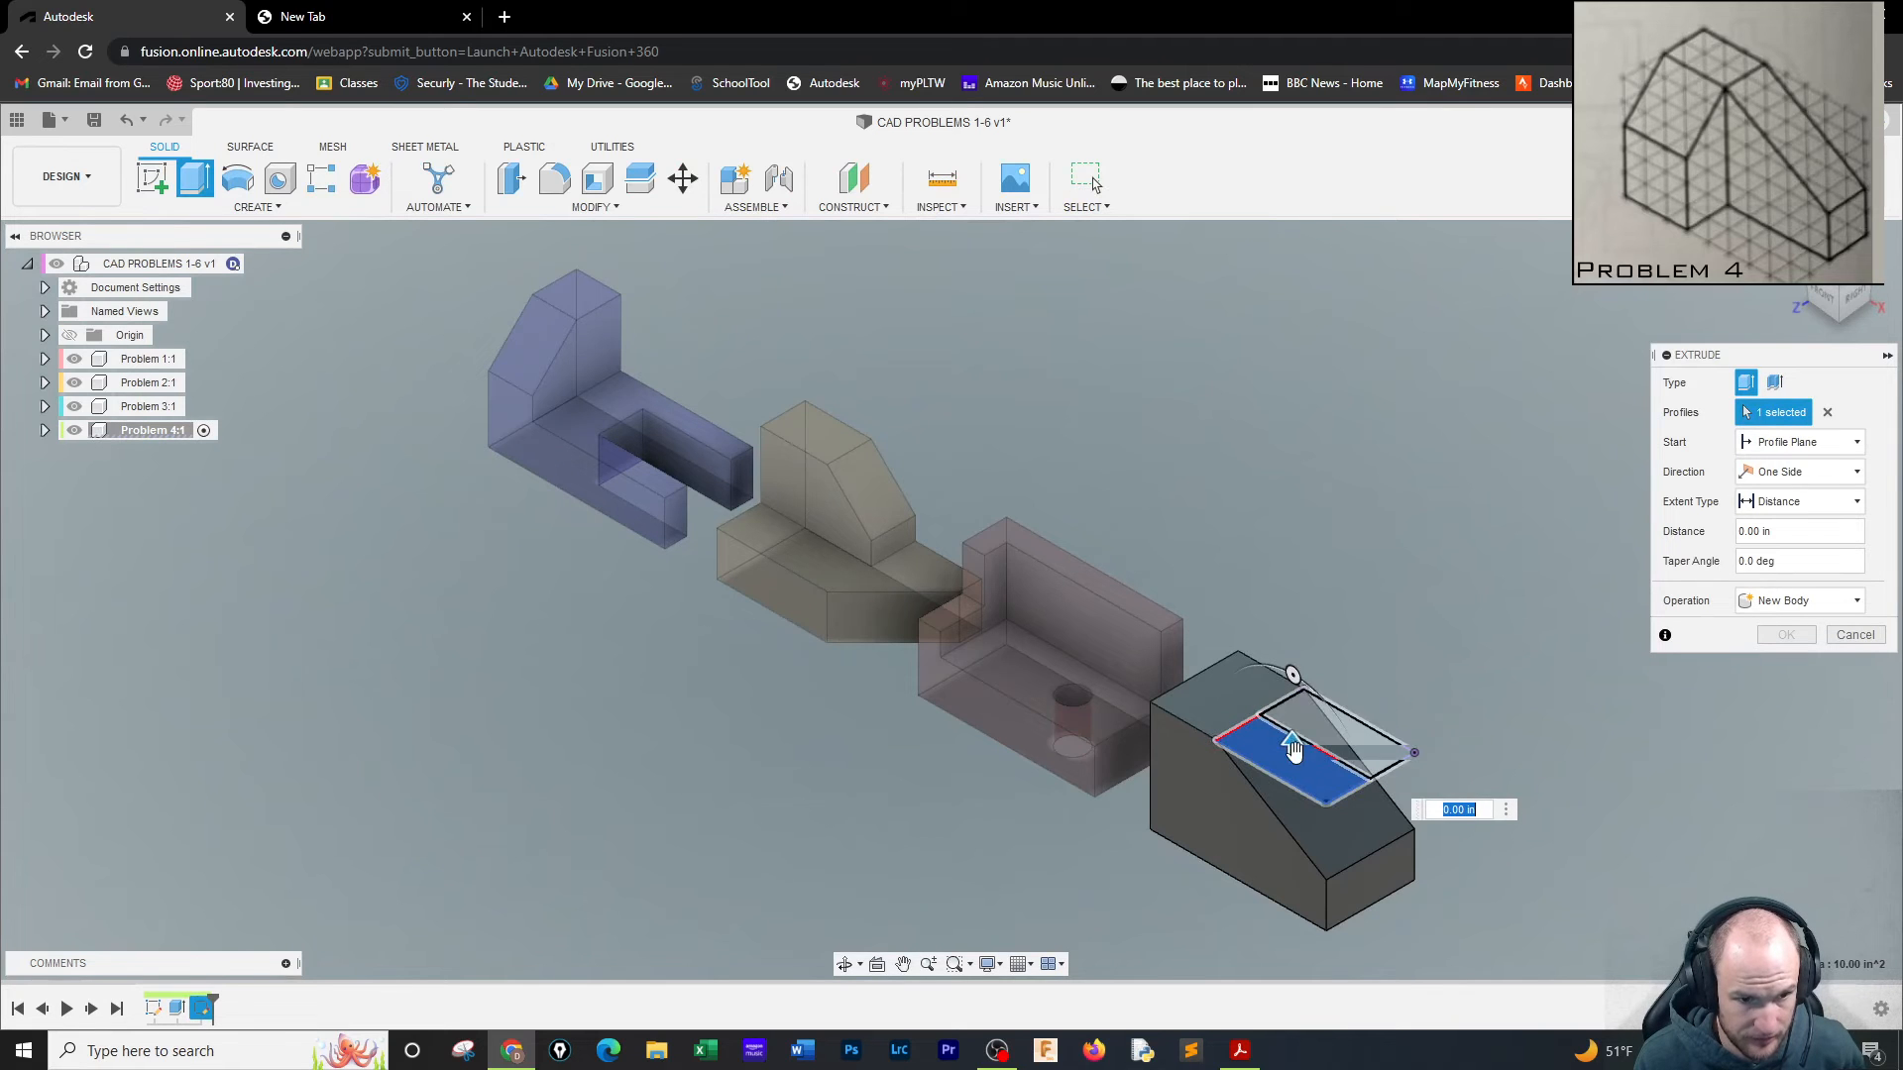
pyautogui.moveTo(1293, 755); pyautogui.dragTo(1271, 908)
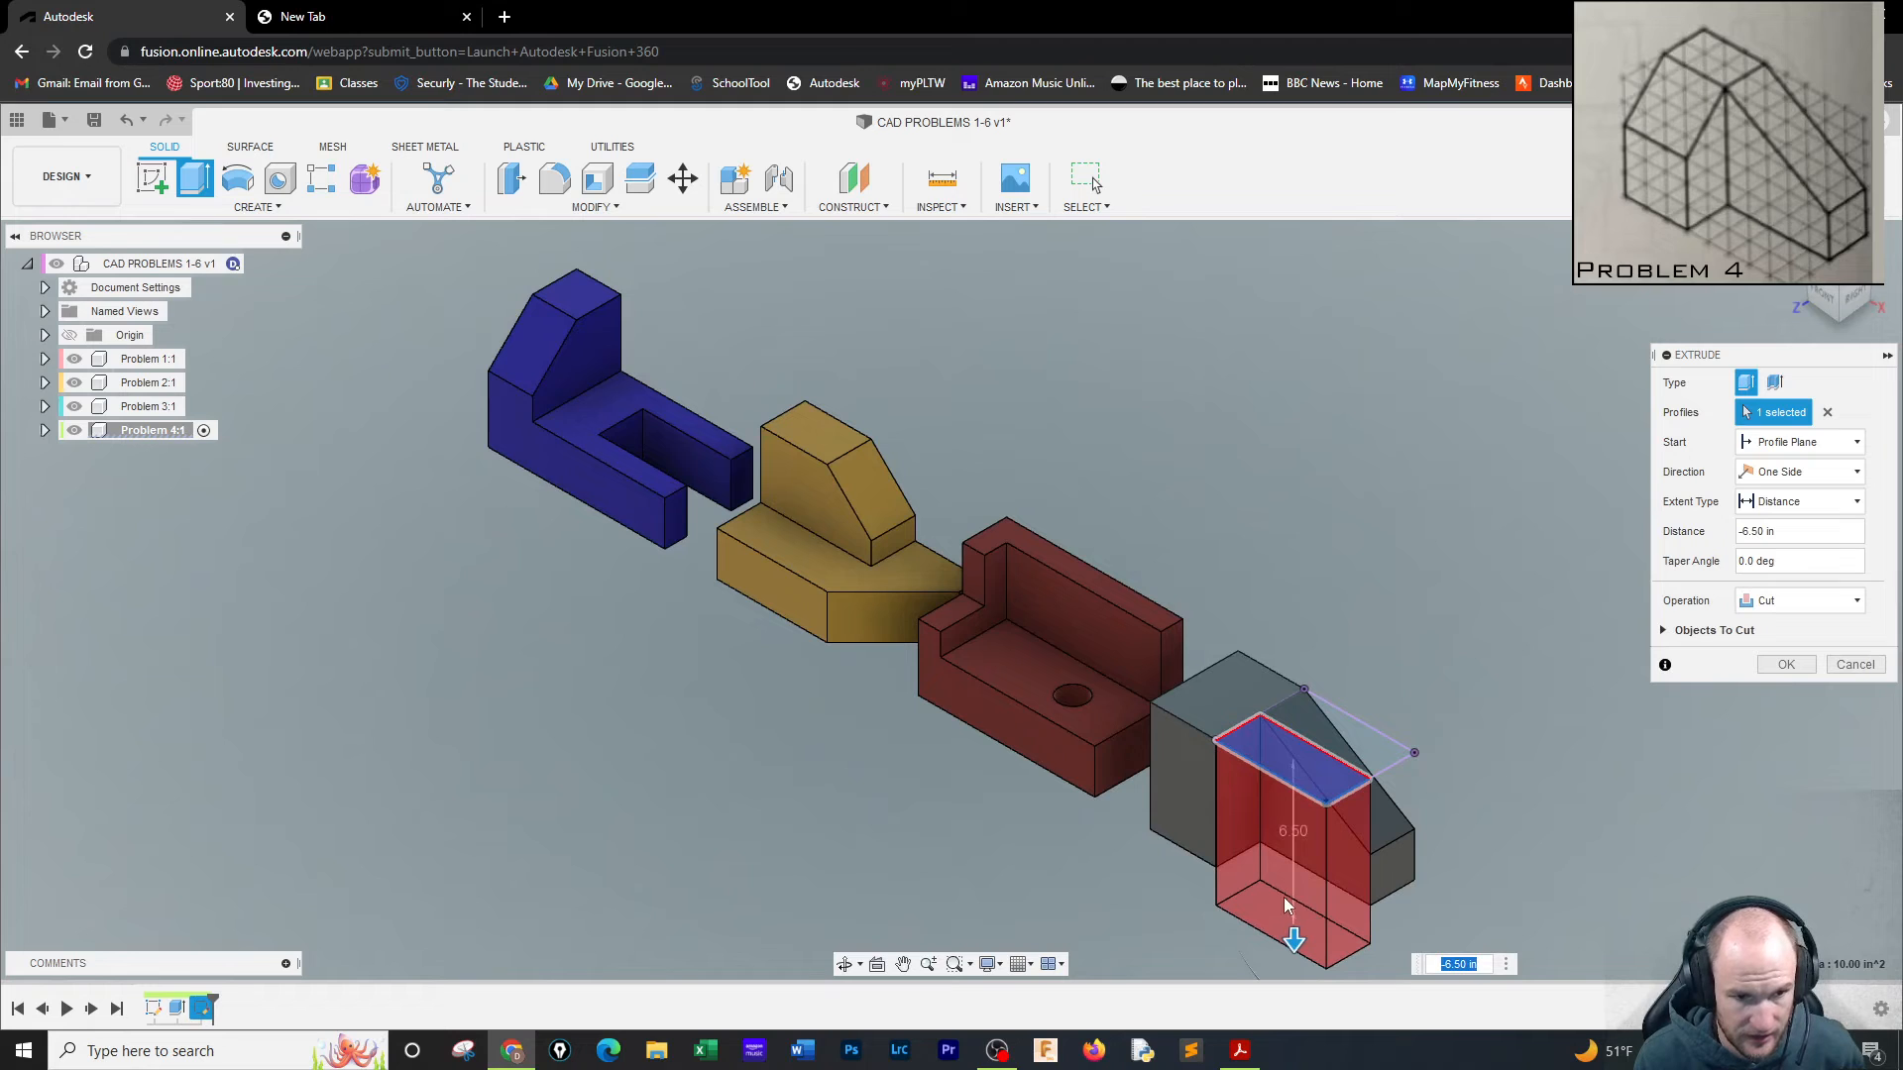
pyautogui.click(1777, 668)
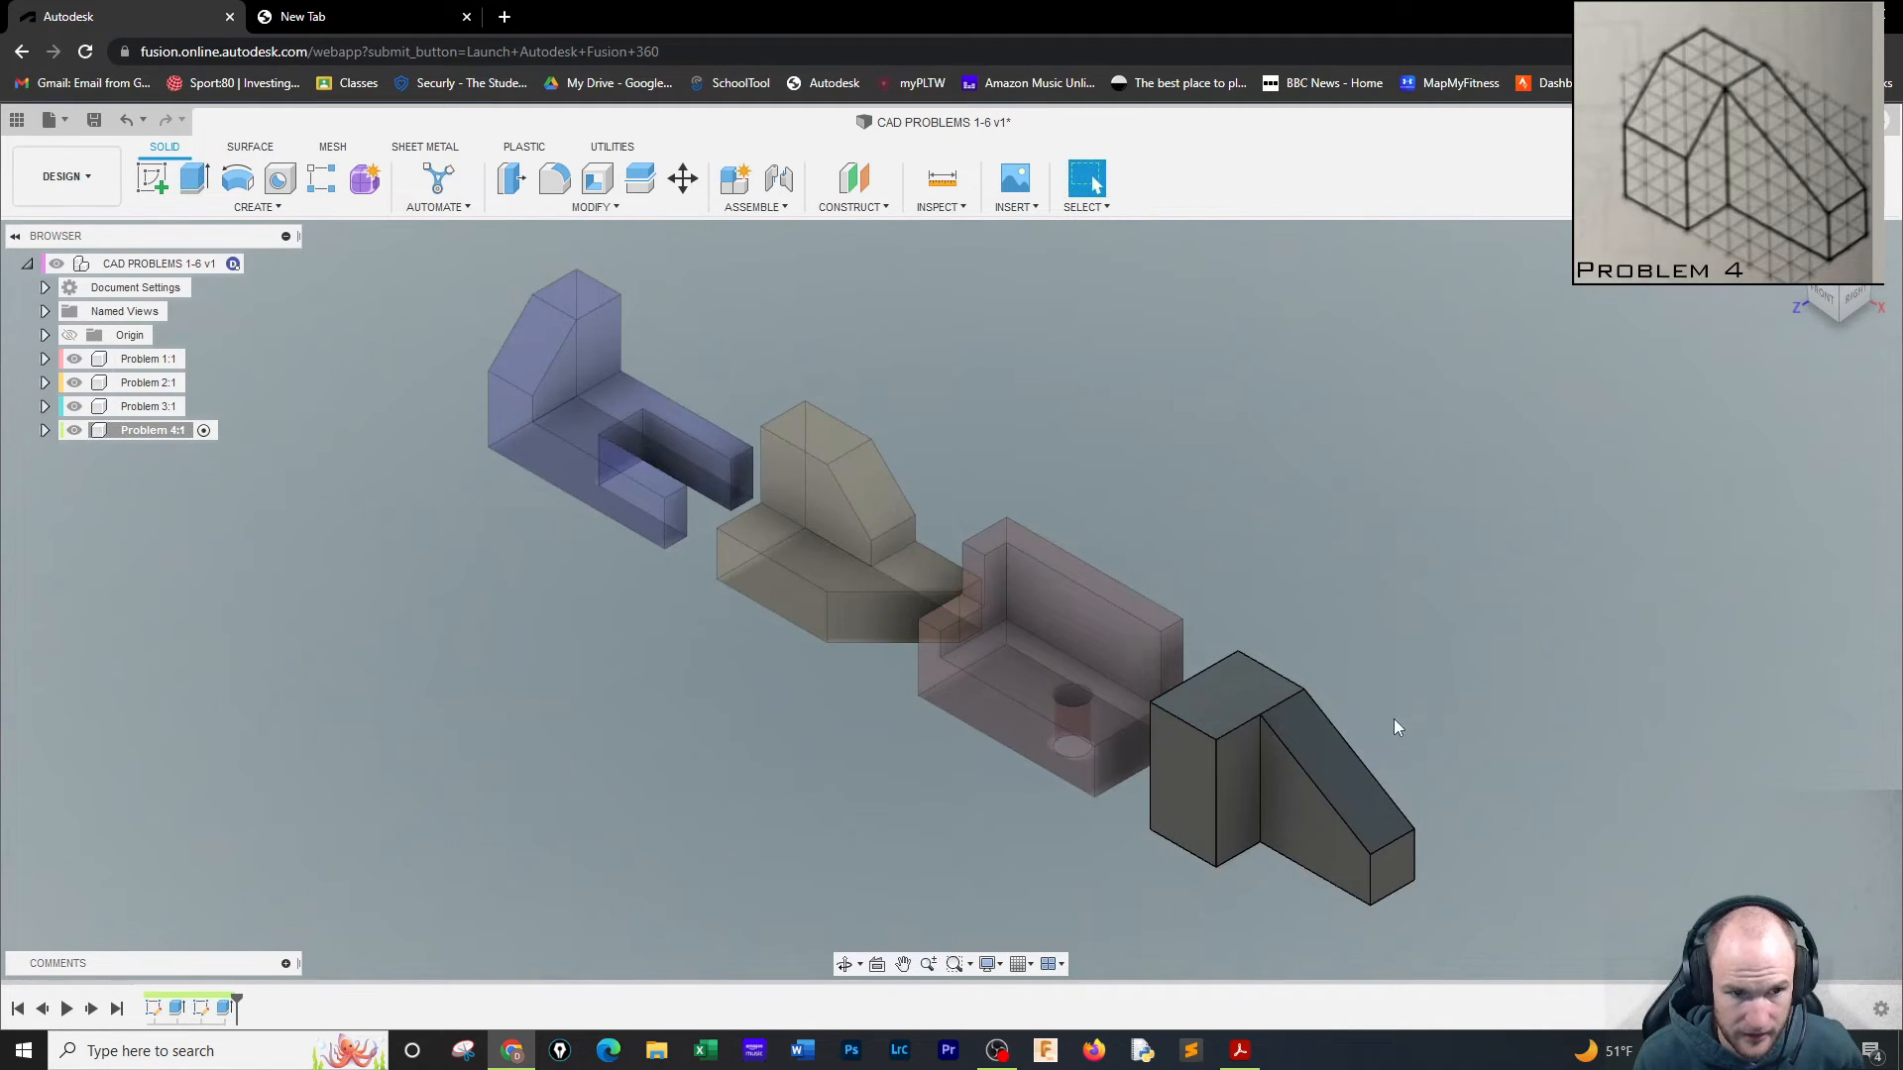
# Sketch a closed triangle in the upper outer corner of the cut's narrow vertical face, its lower point about 3.5 in above the base.
pyautogui.click(153, 183)
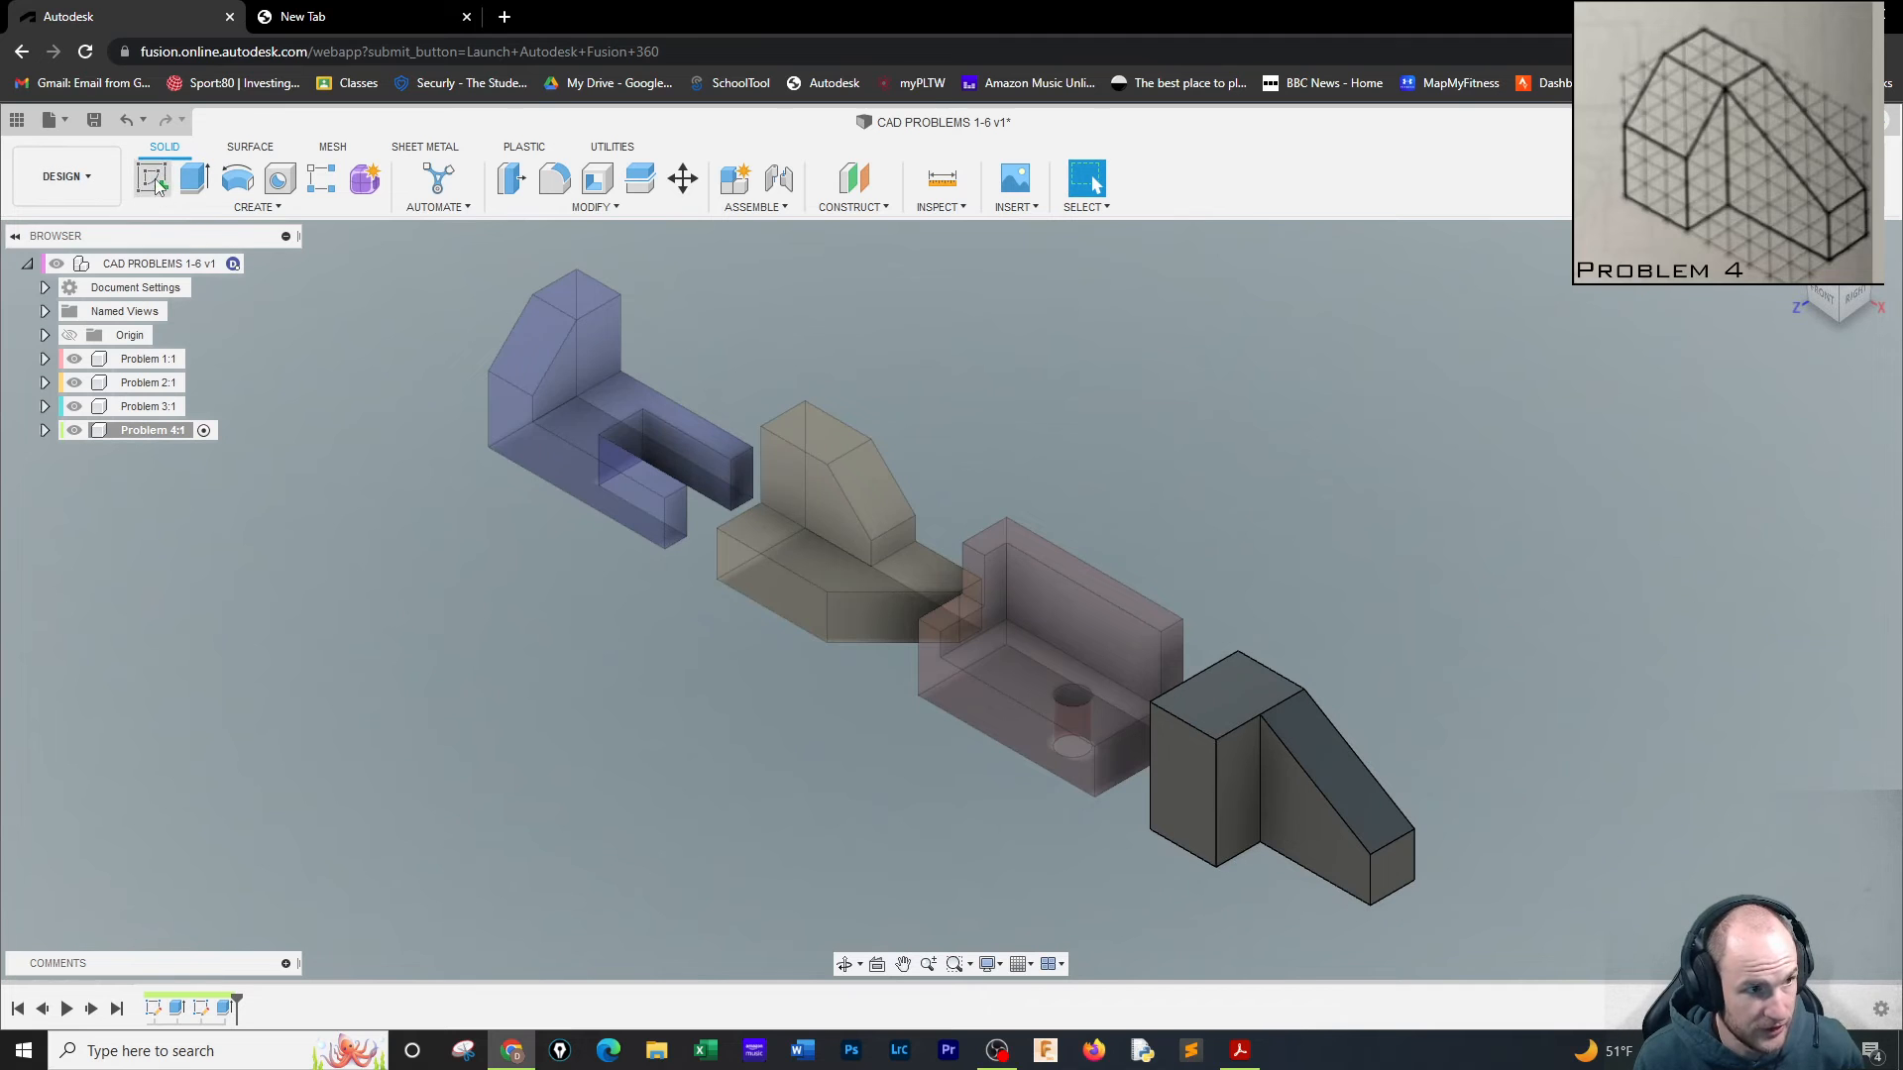
pyautogui.click(1238, 824)
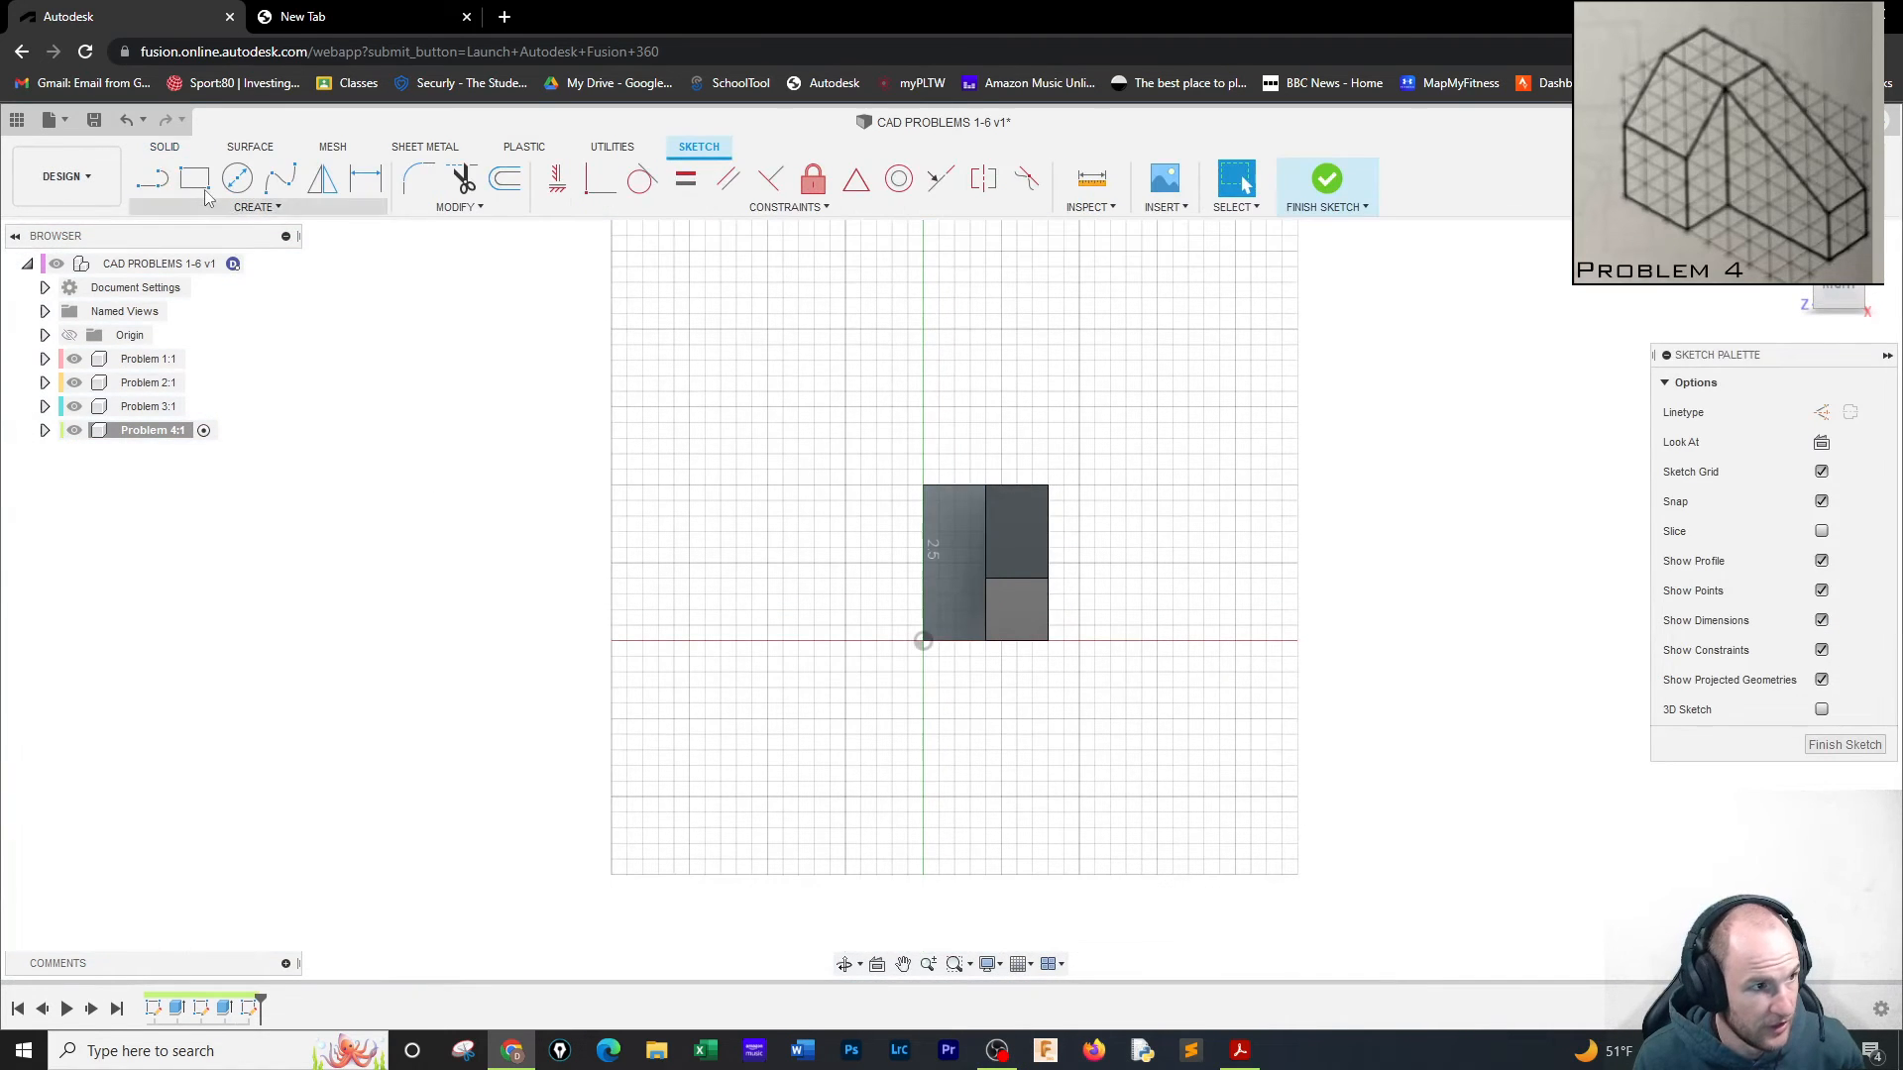
pyautogui.click(153, 190)
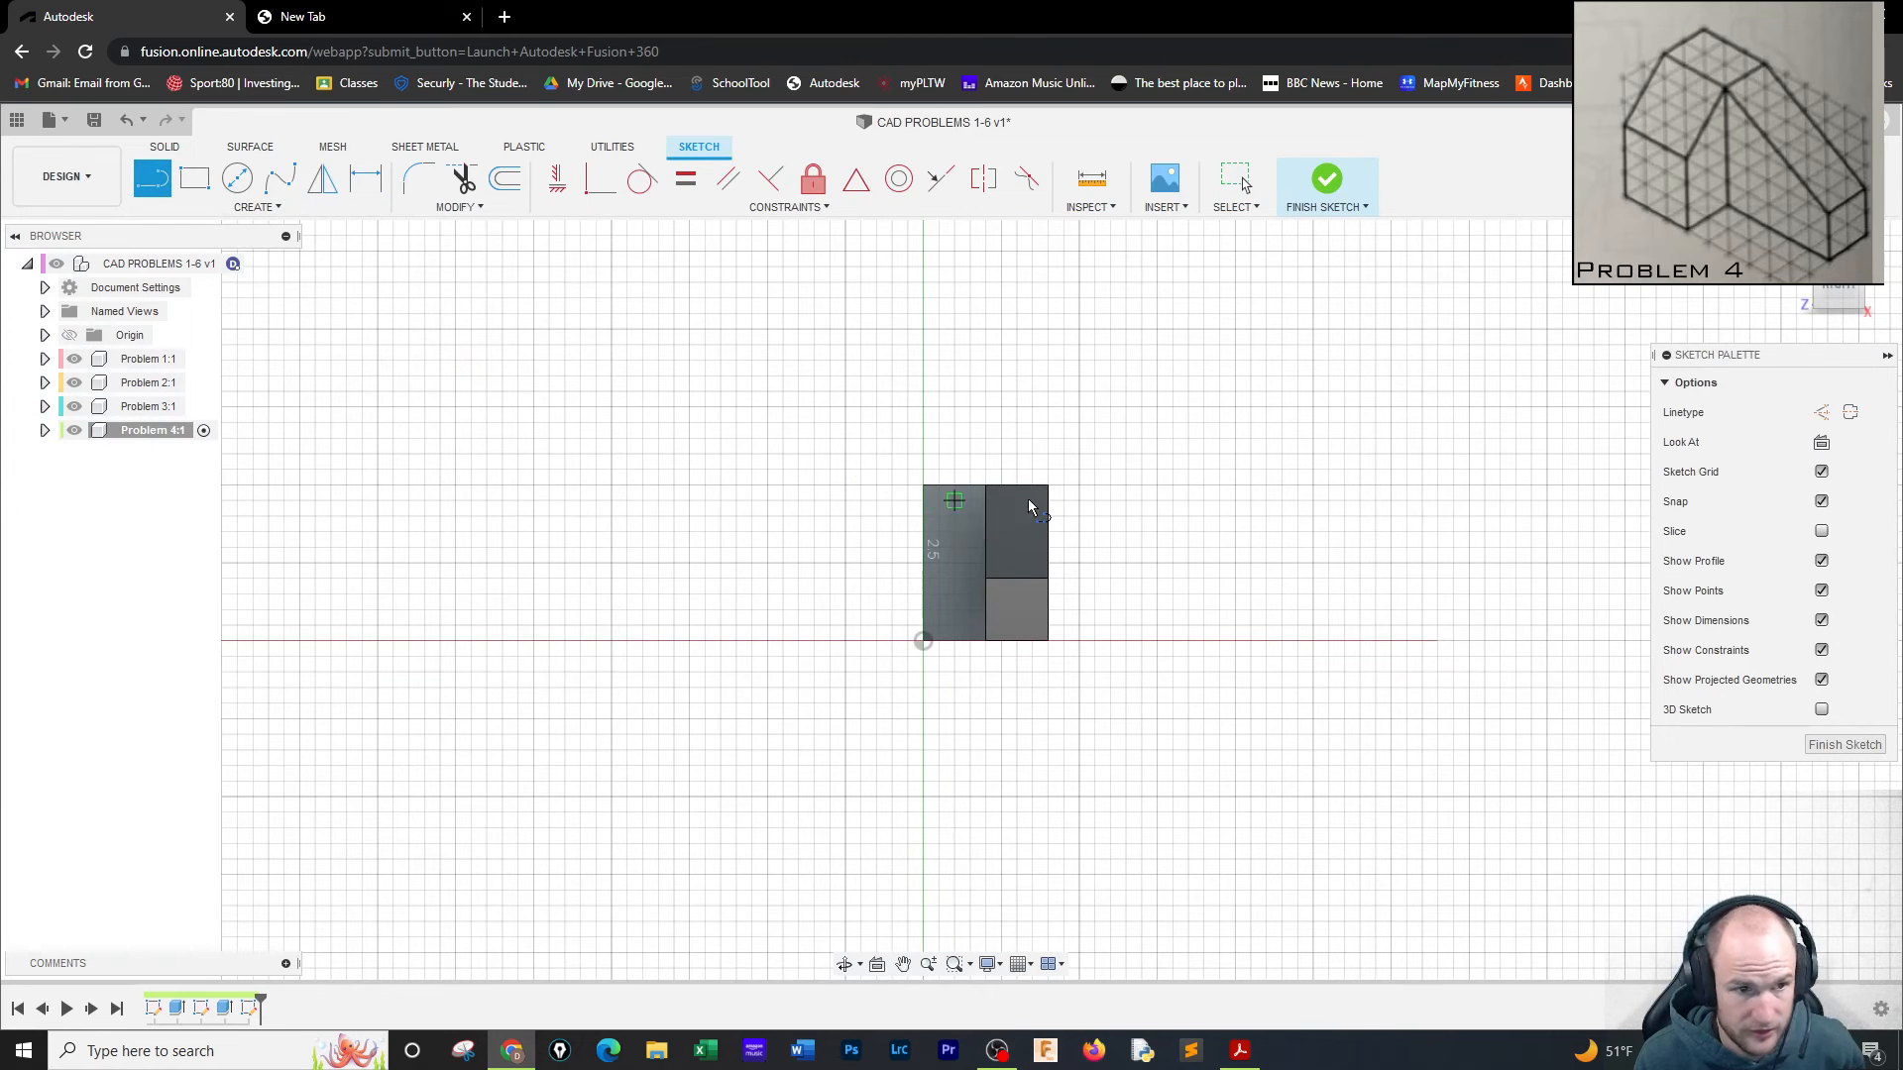
pyautogui.scroll(3, 952, 500)
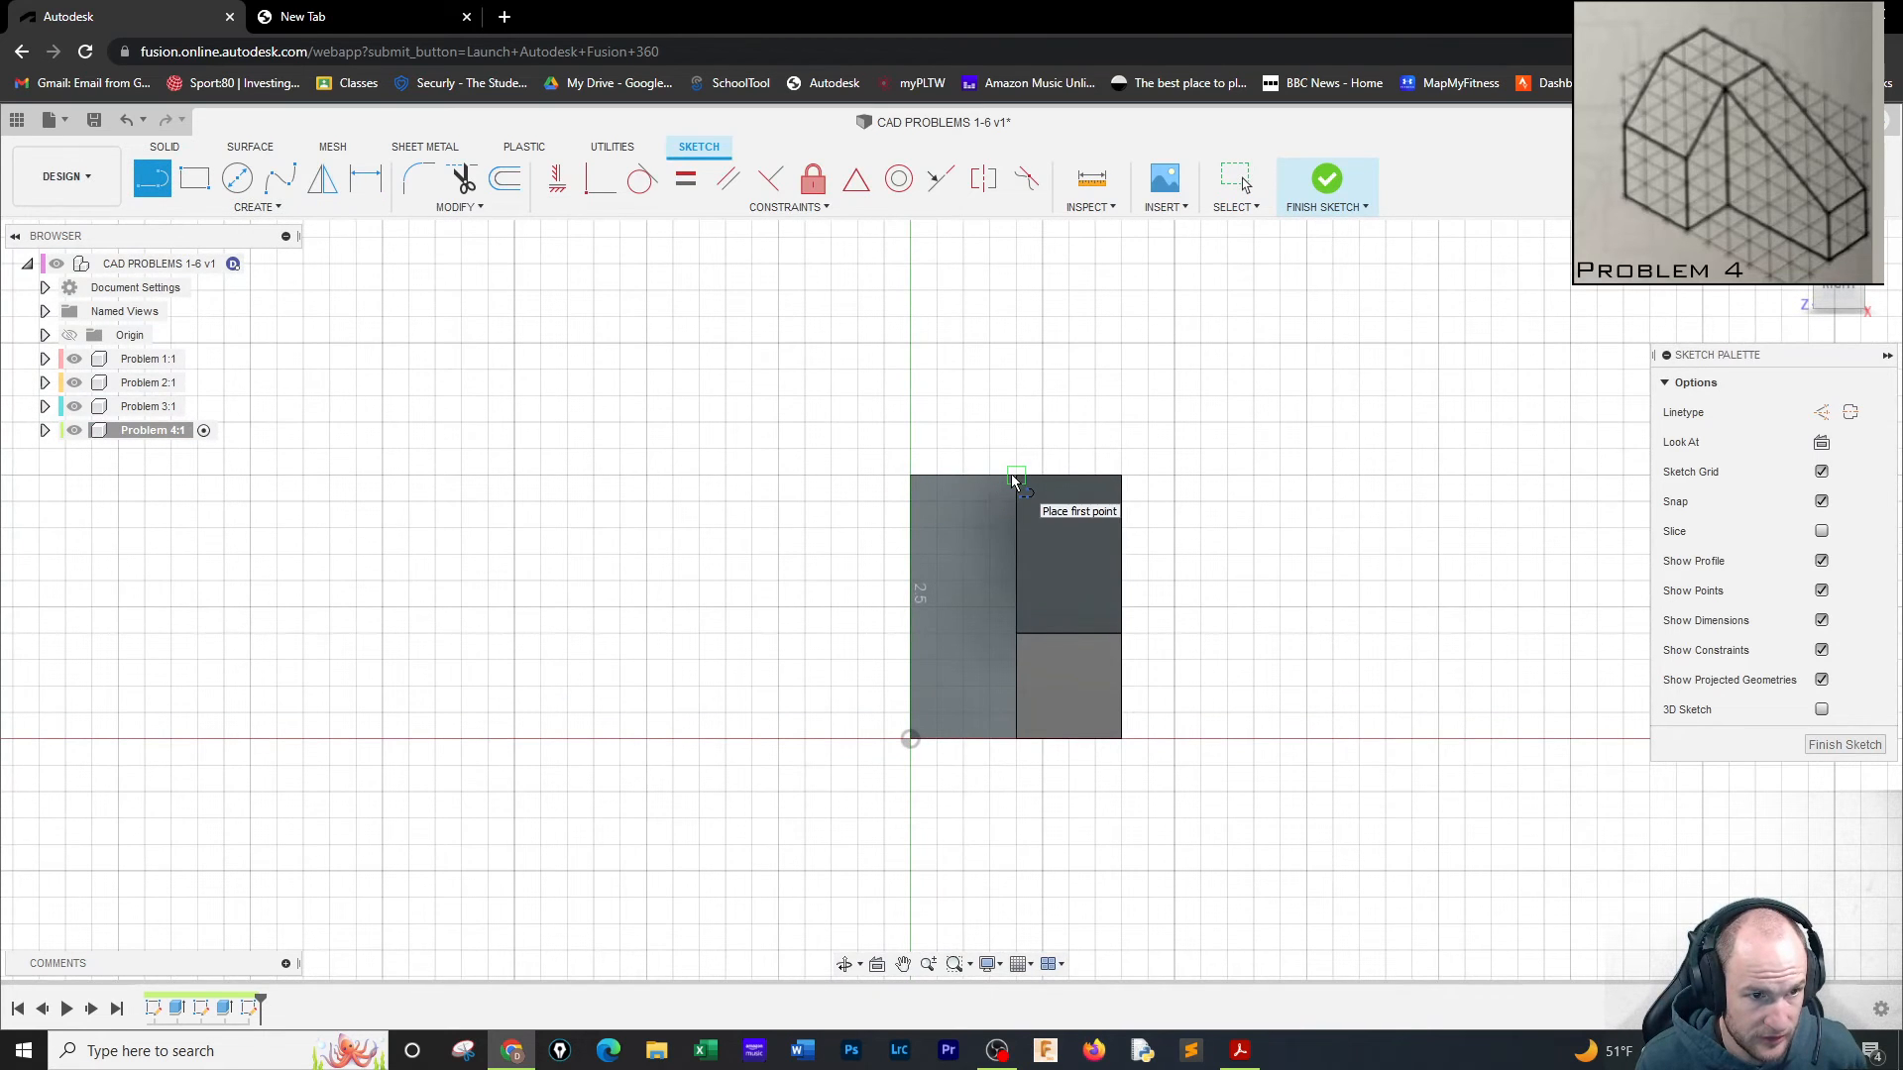
pyautogui.click(1013, 476)
pyautogui.click(912, 554)
pyautogui.click(912, 475)
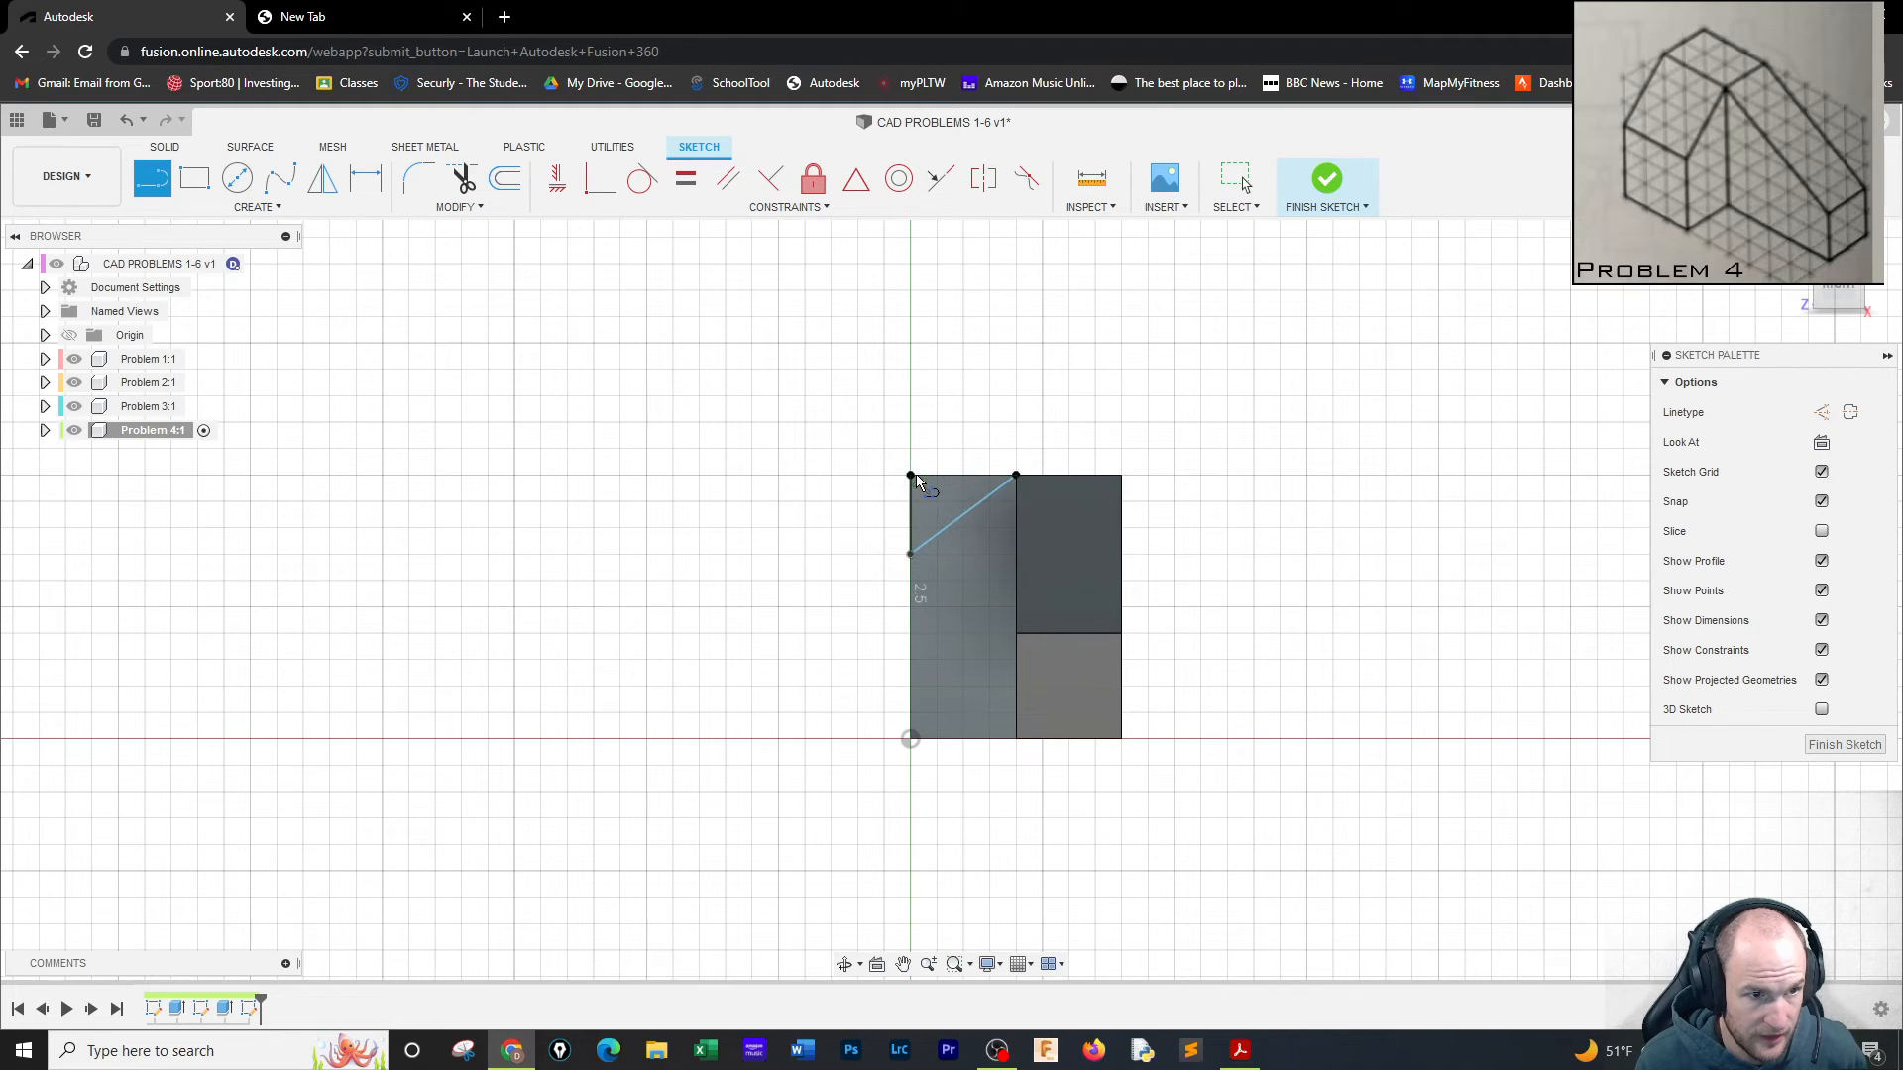
pyautogui.click(1015, 475)
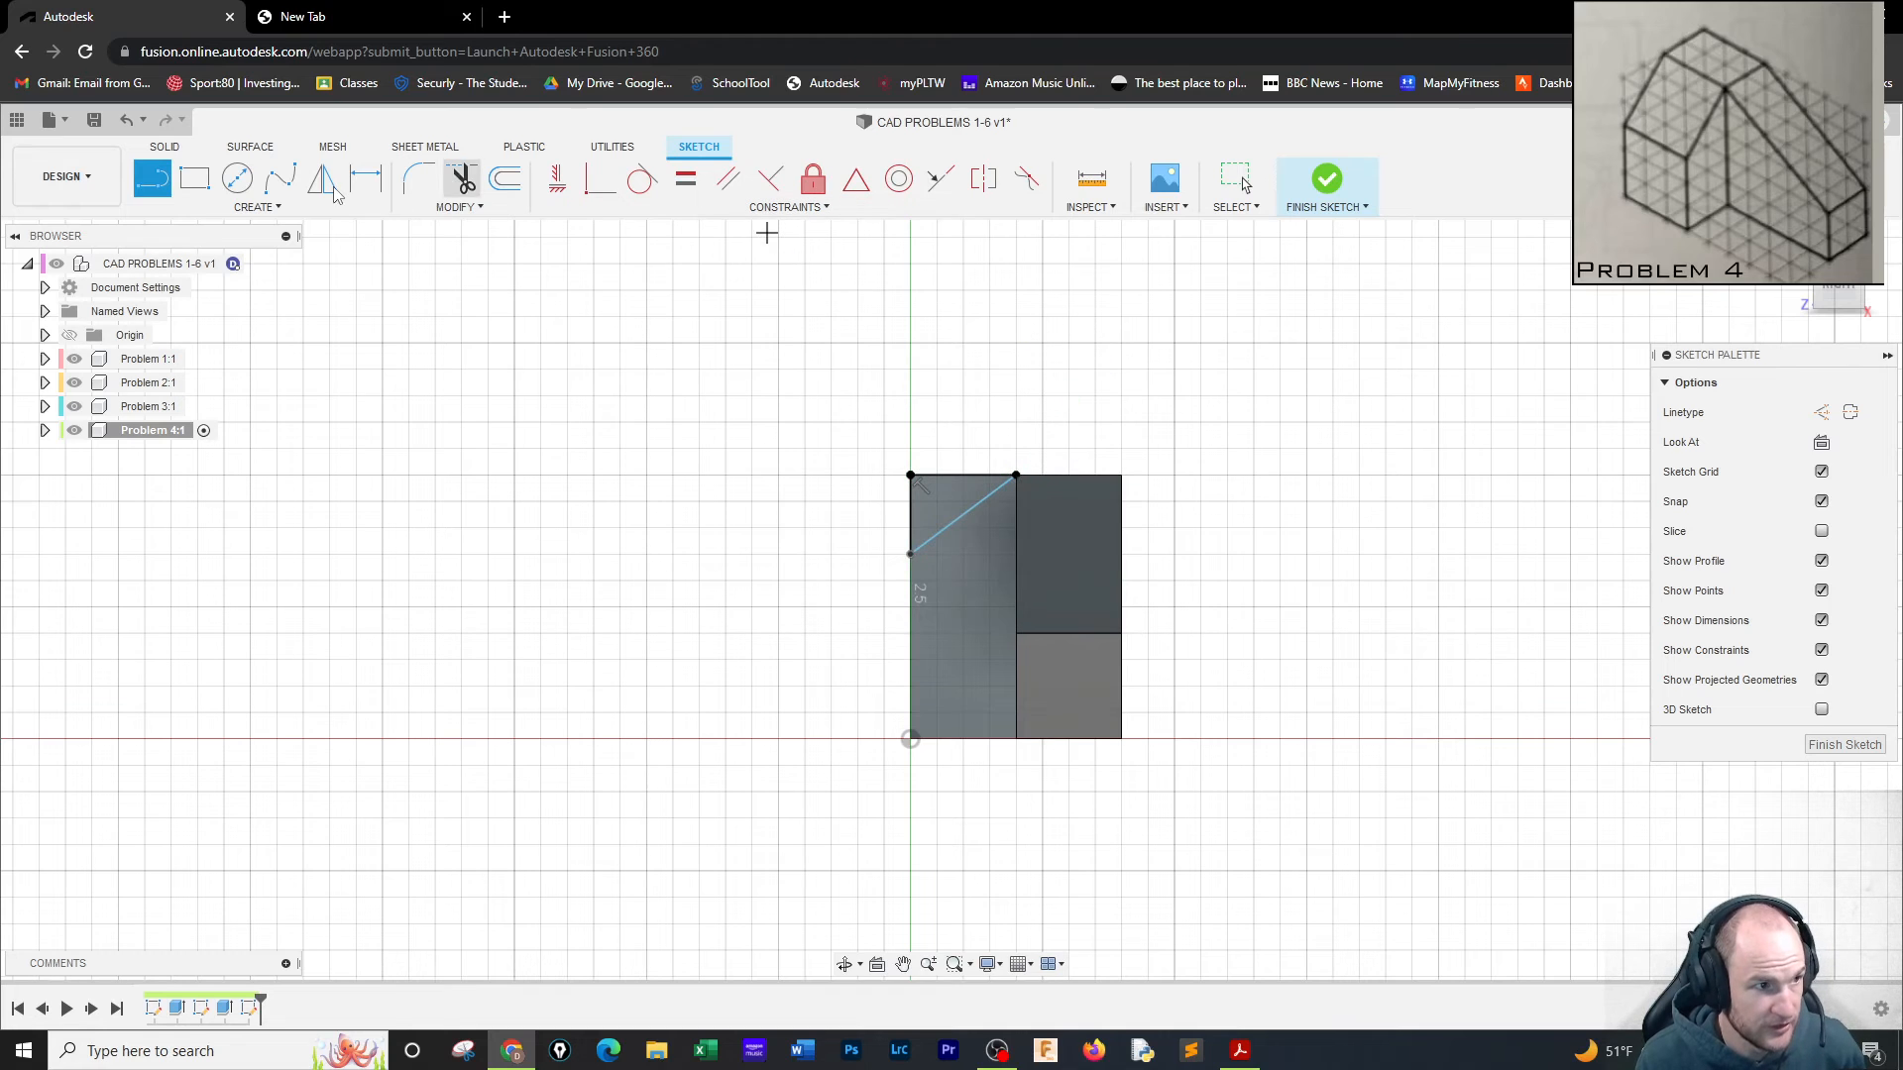
# Dimension the triangle's lower point 3 in above the face's bottom corner and finish the sketch.
pyautogui.press('d')
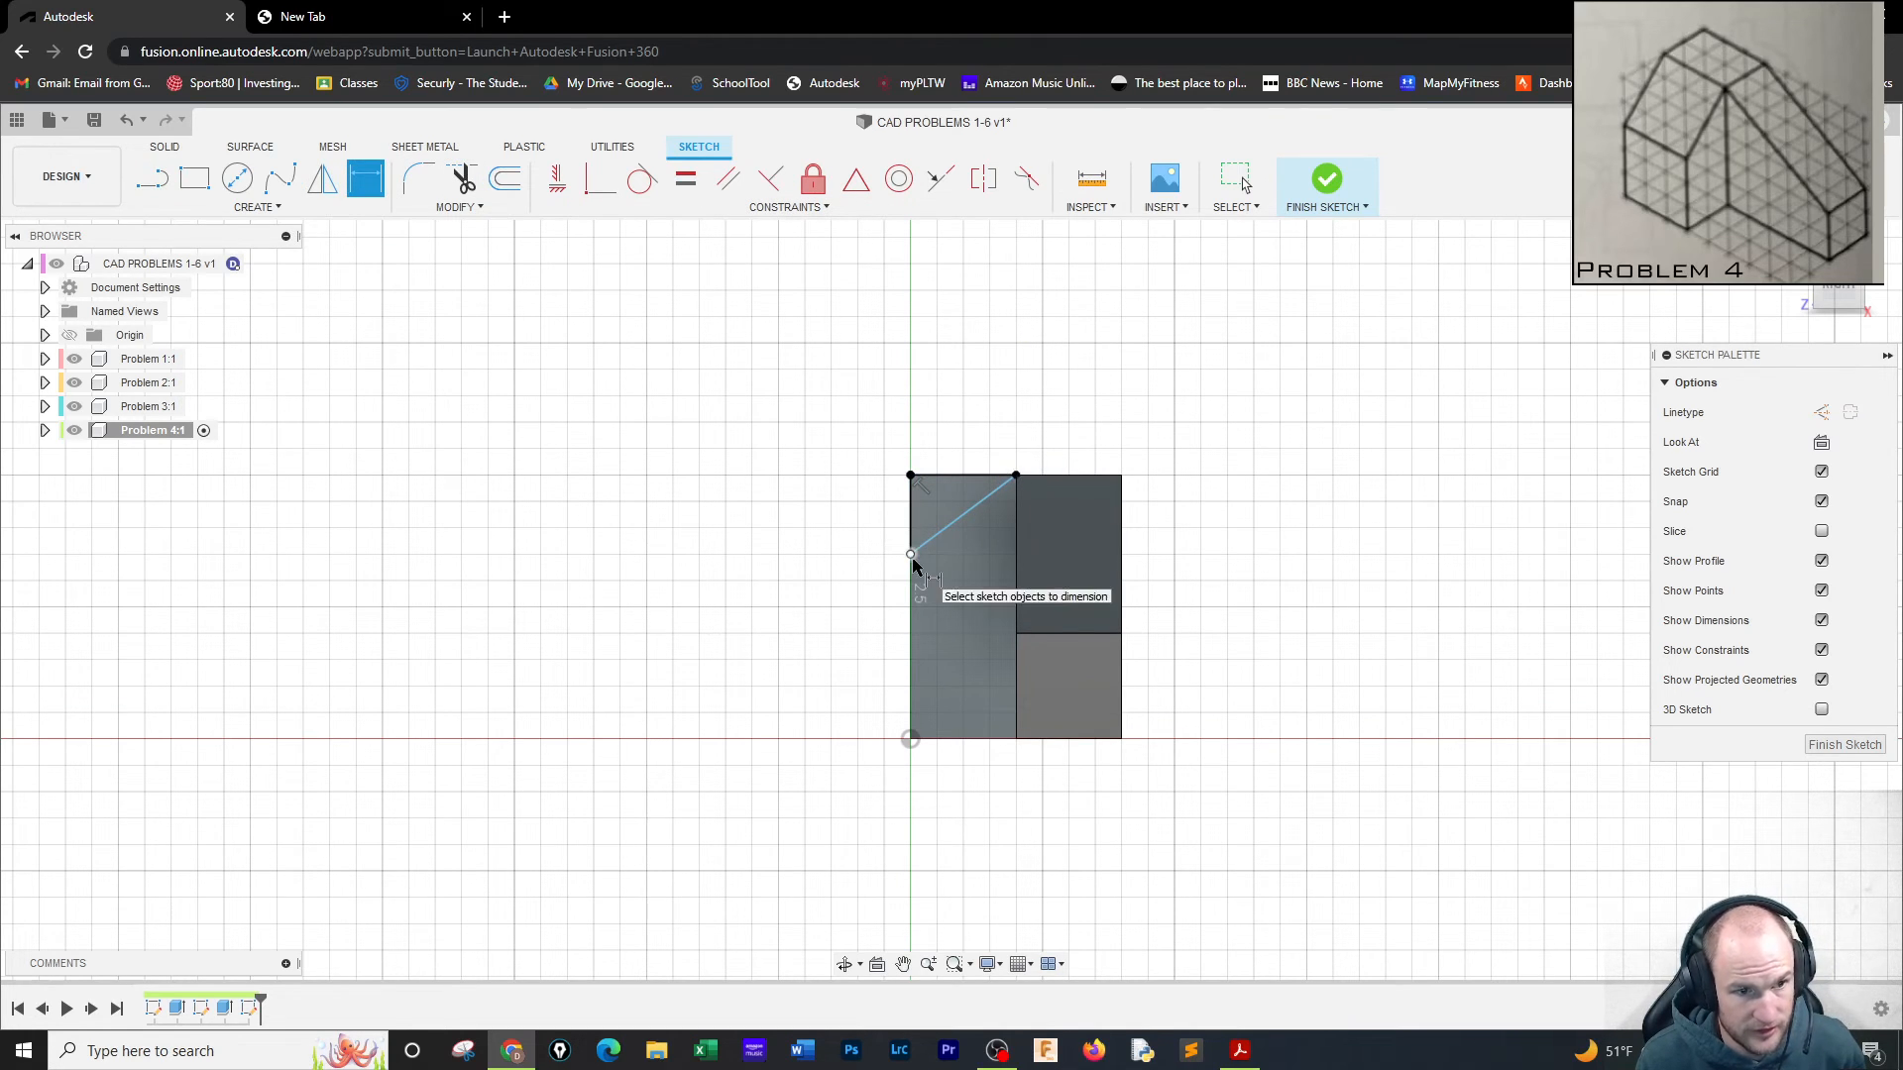
pyautogui.click(911, 731)
pyautogui.click(837, 732)
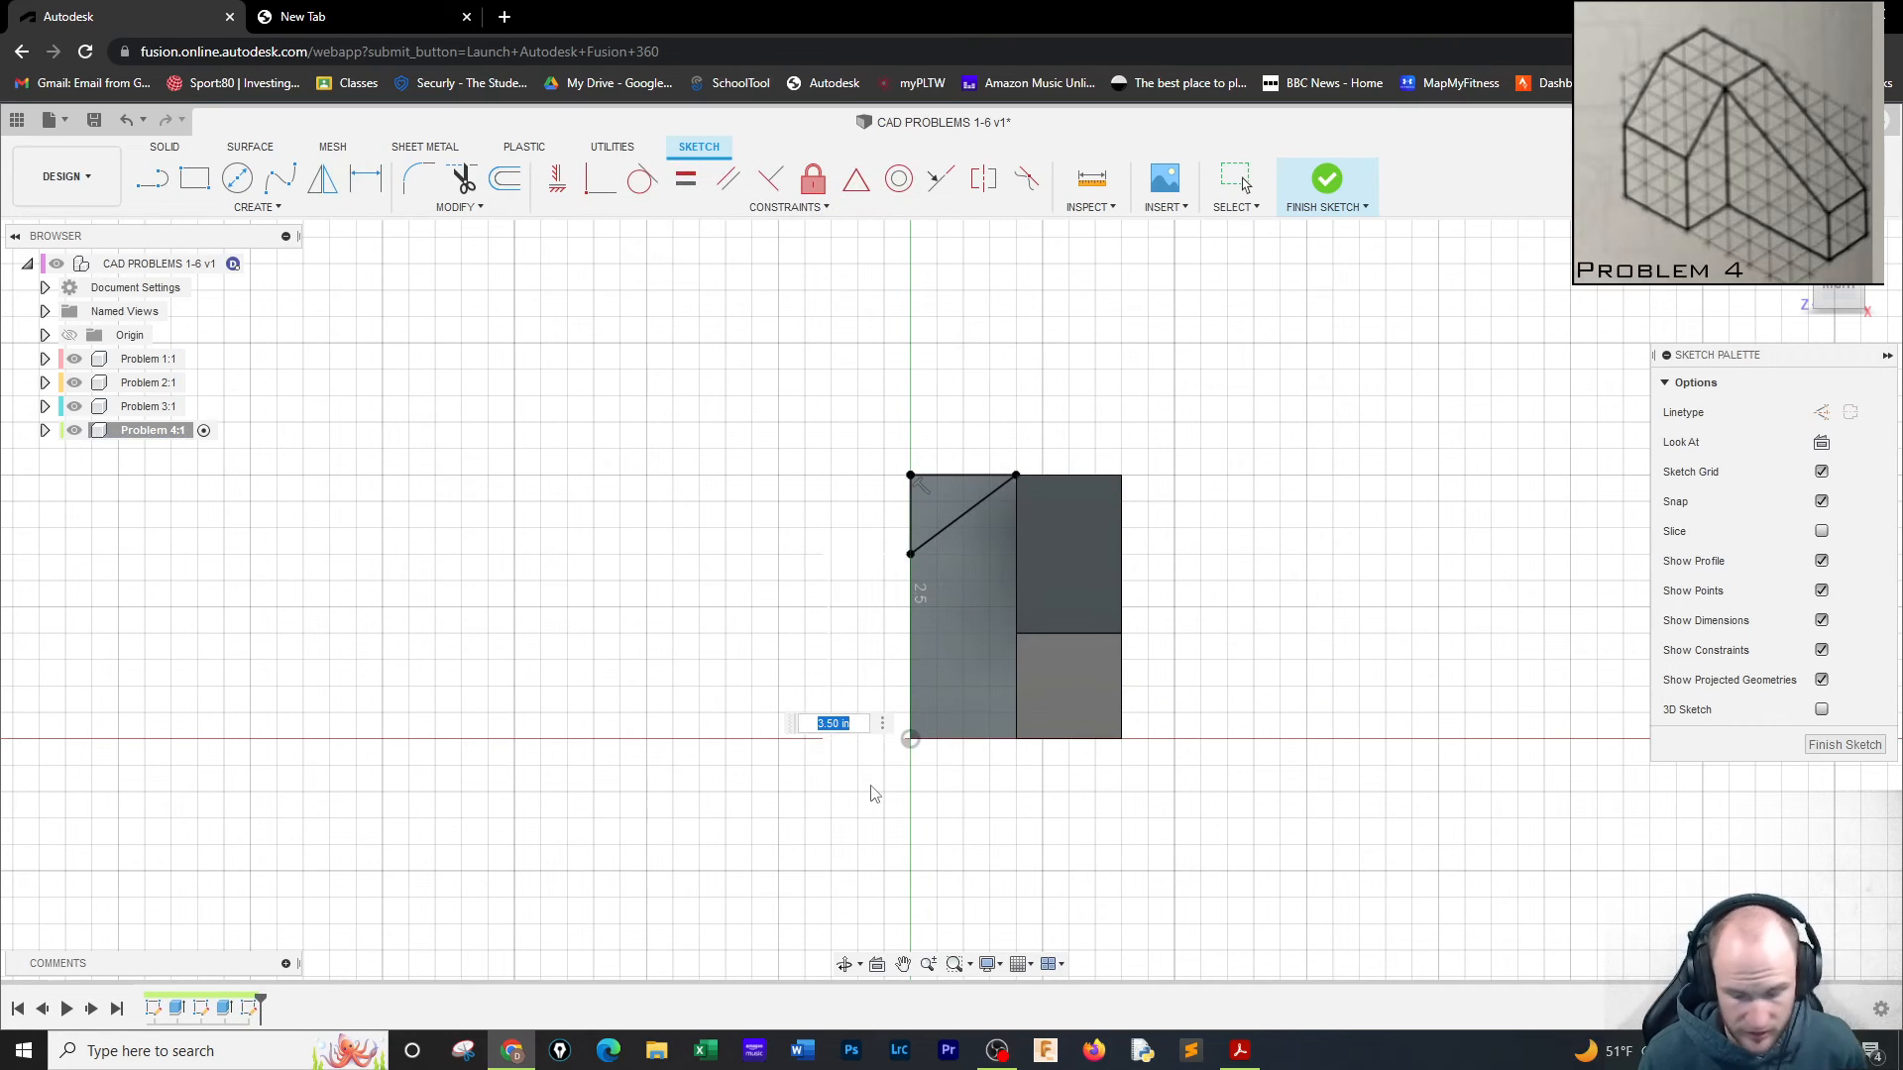
pyautogui.press('Return')
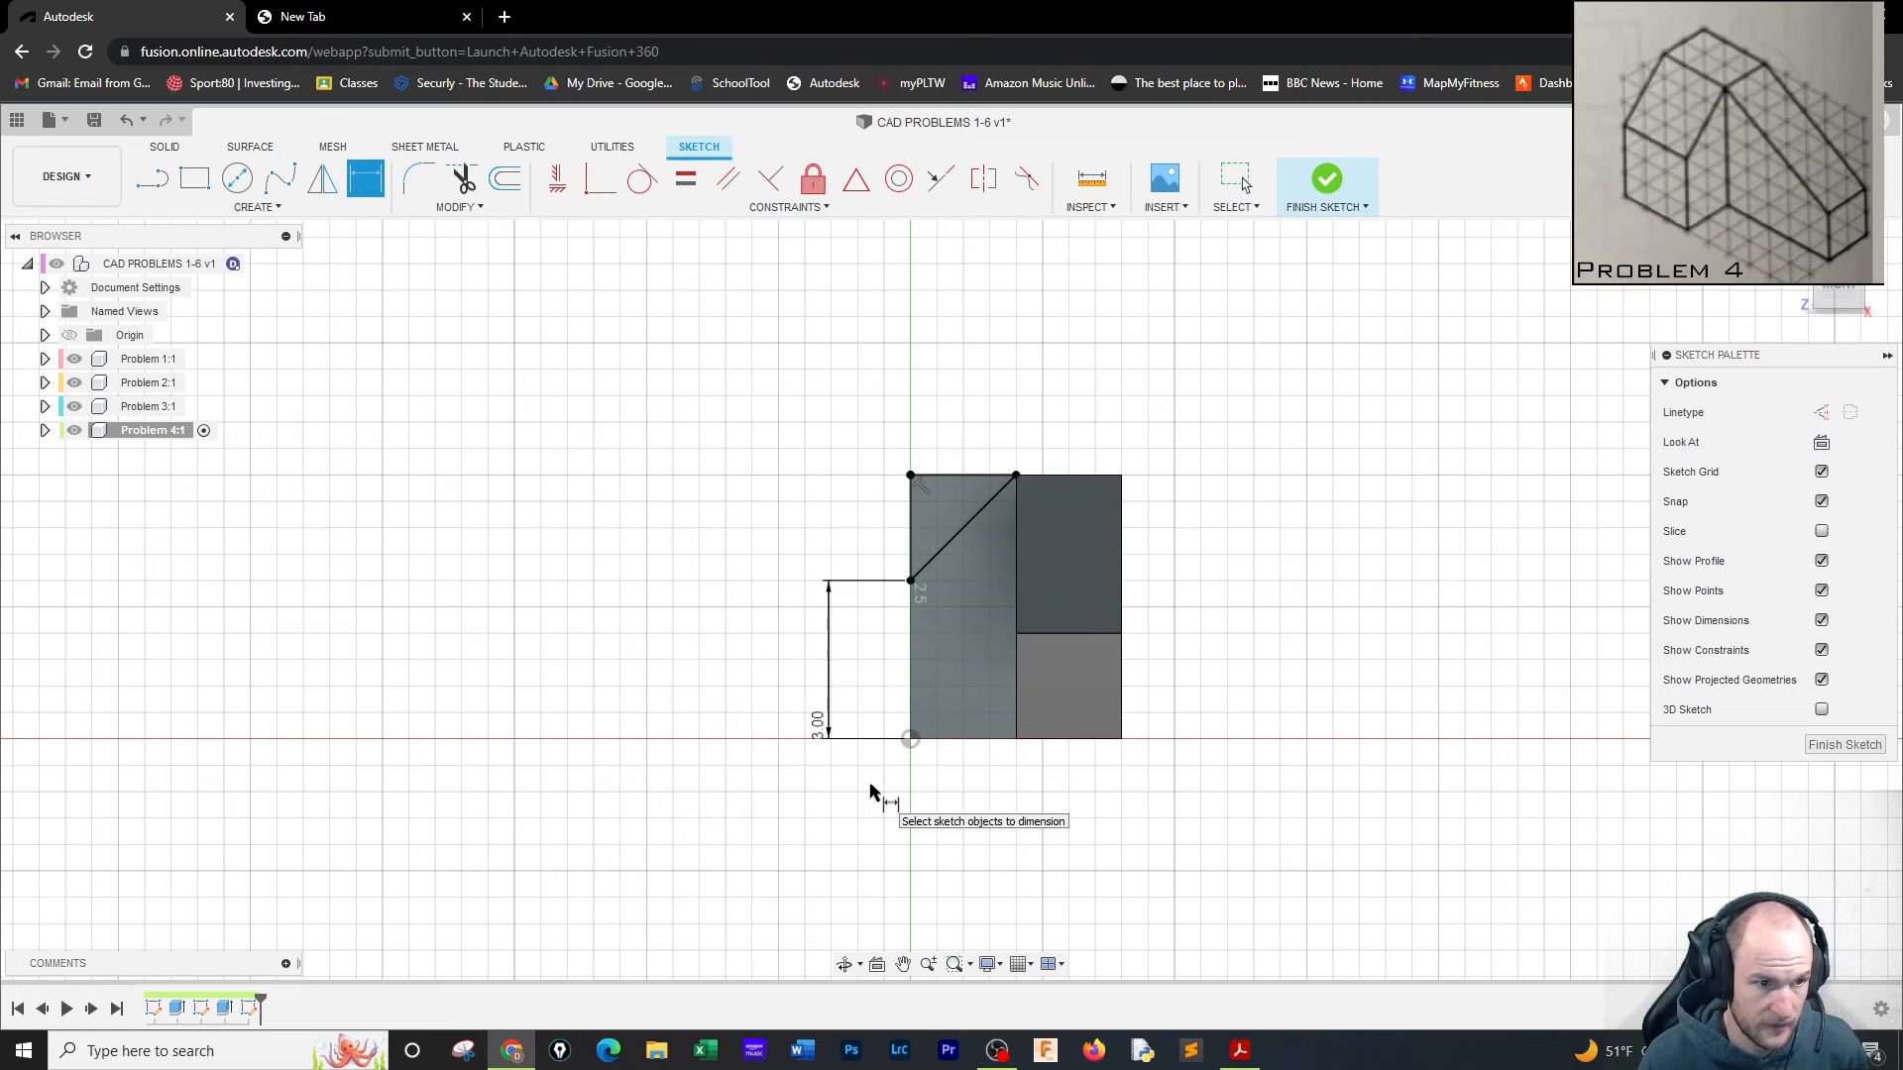
pyautogui.click(1325, 186)
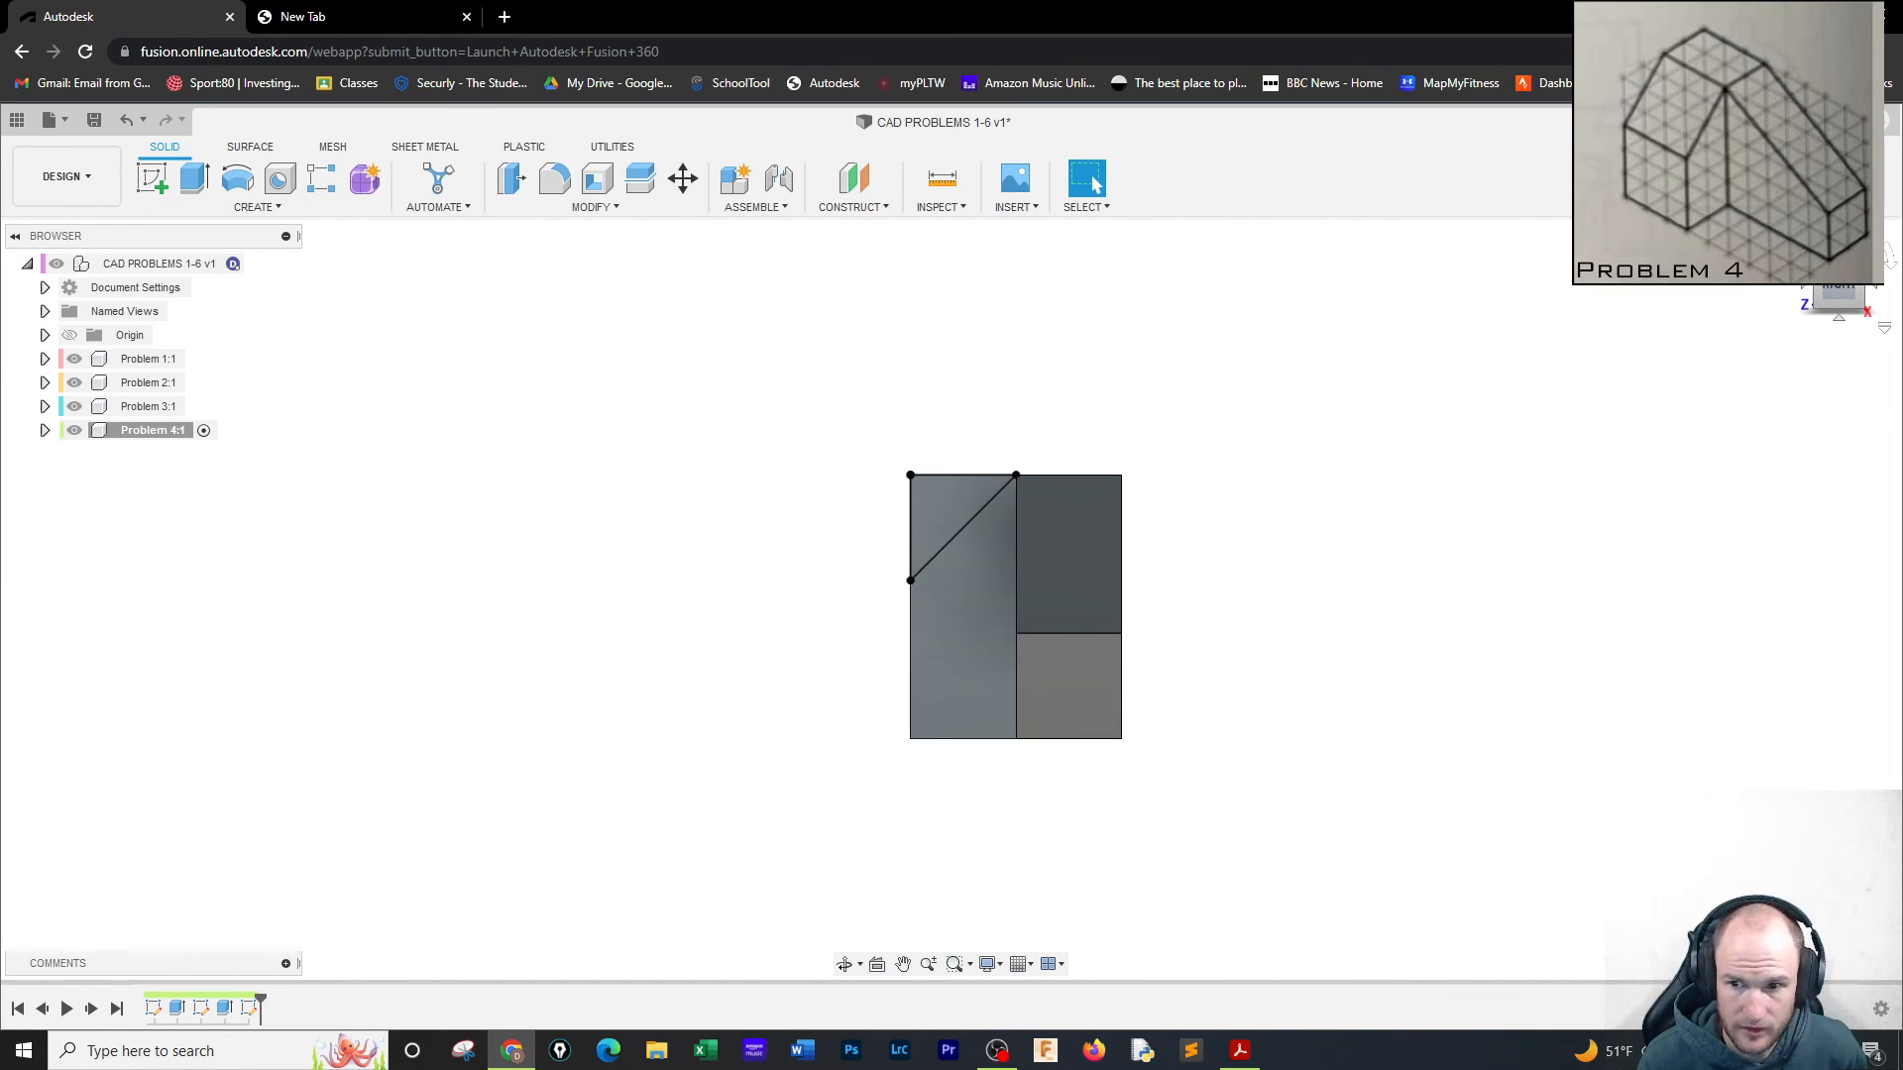
# Extrude the triangular profile back through the tall section as a cut to bevel its upper front edge.
pyautogui.click(1795, 242)
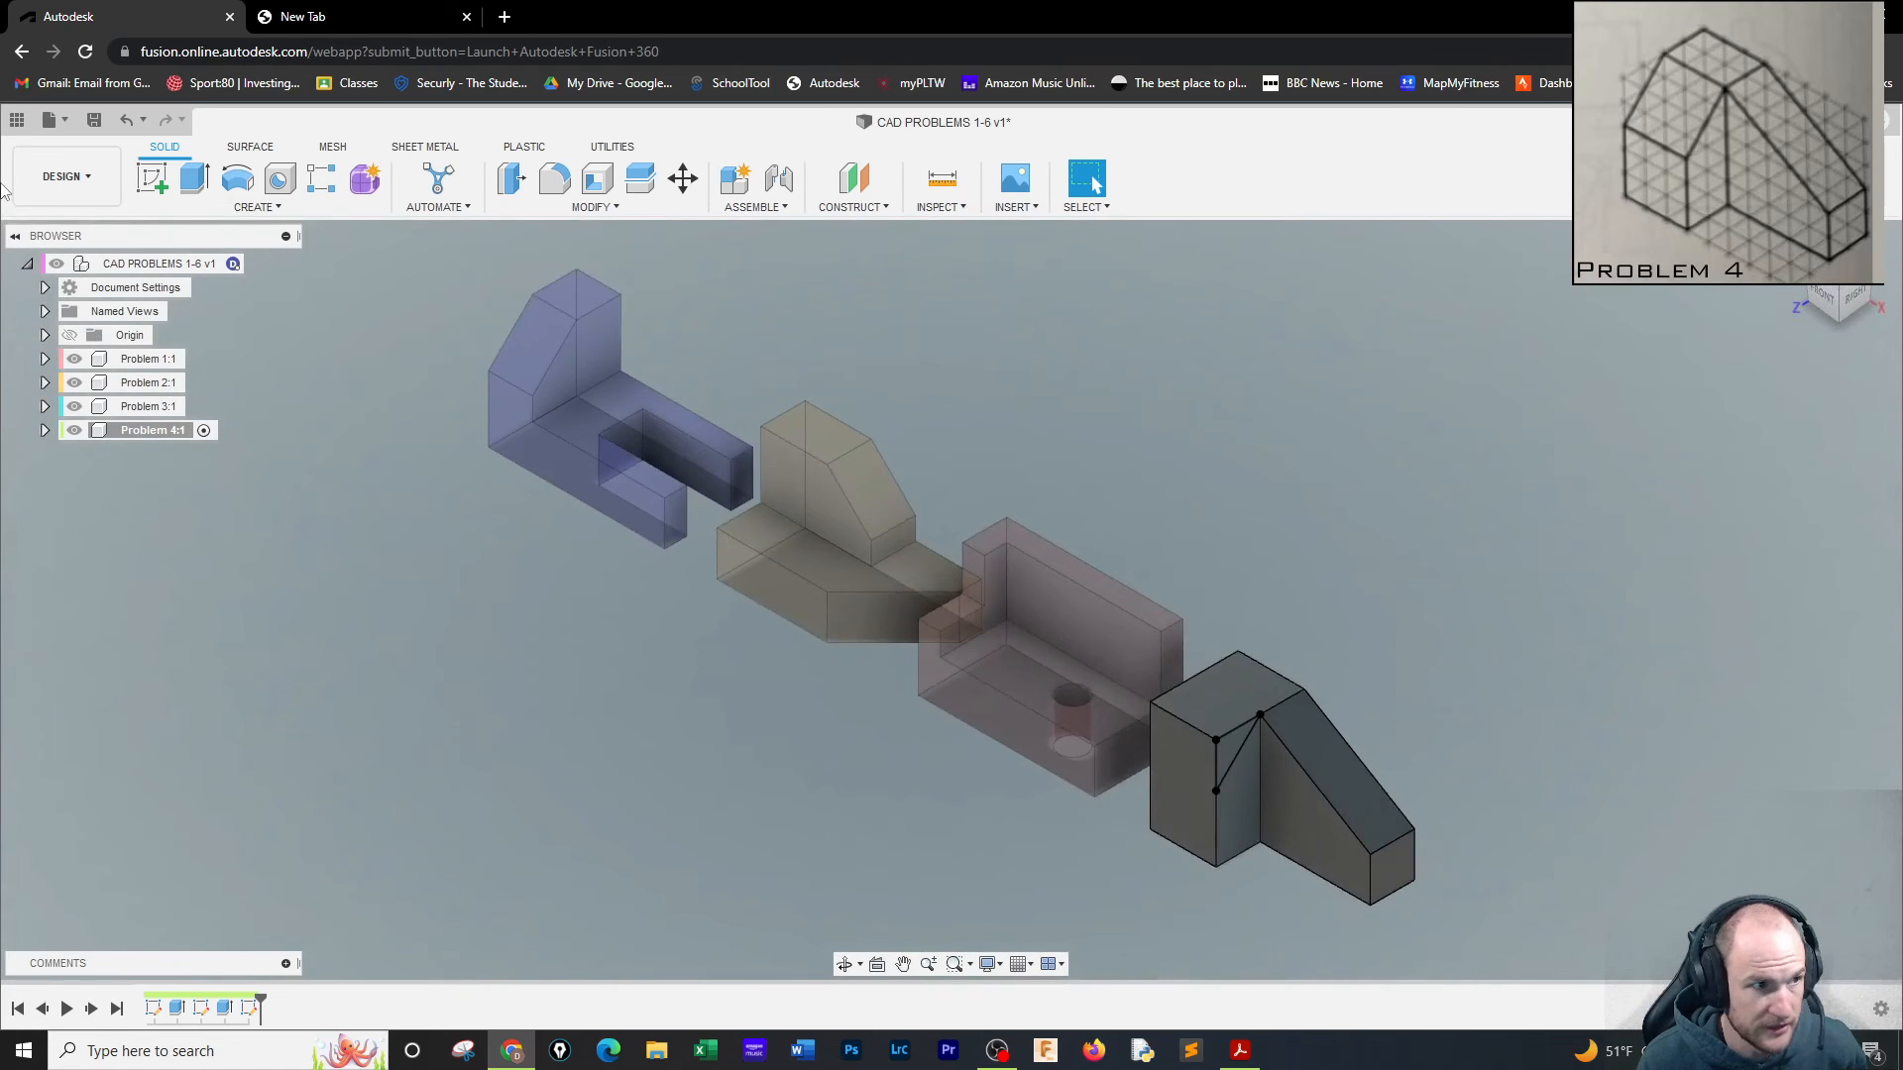
pyautogui.press('e')
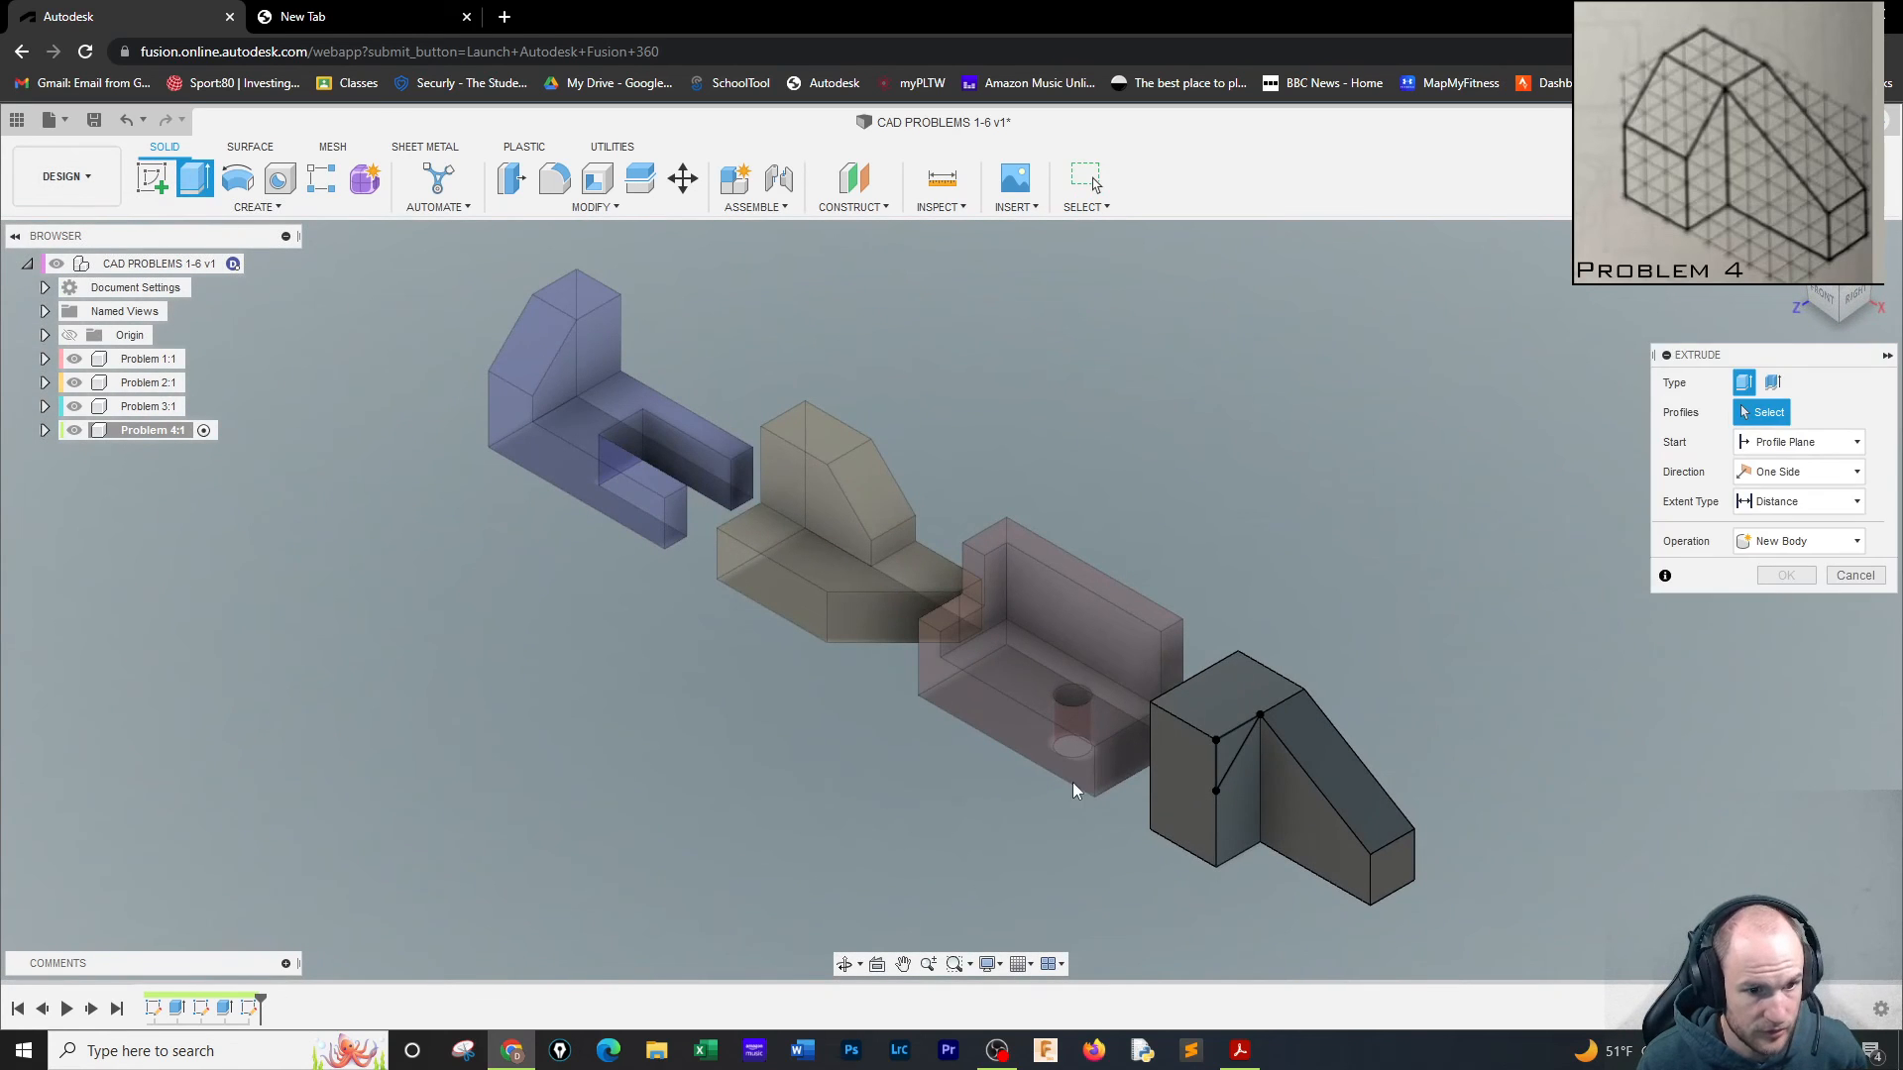
pyautogui.click(1229, 757)
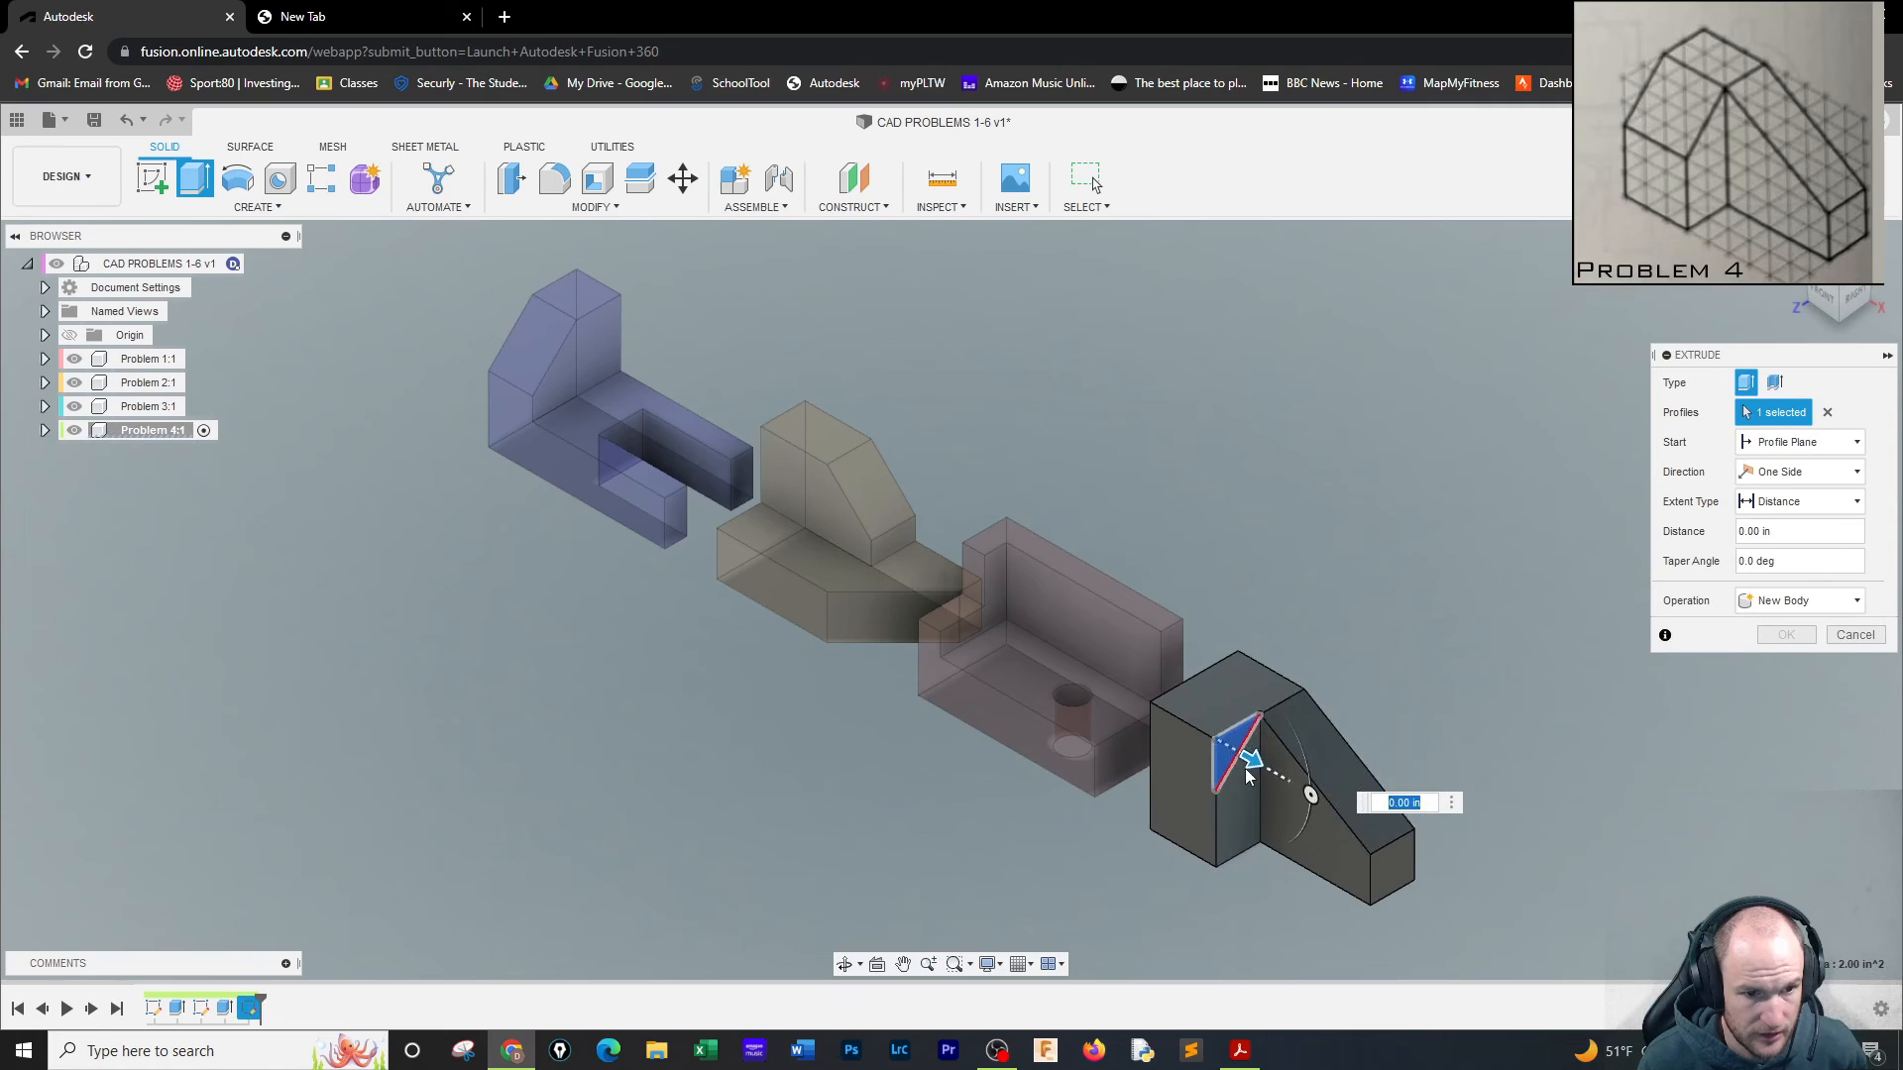
pyautogui.moveTo(1246, 759); pyautogui.dragTo(1189, 745)
pyautogui.click(1774, 665)
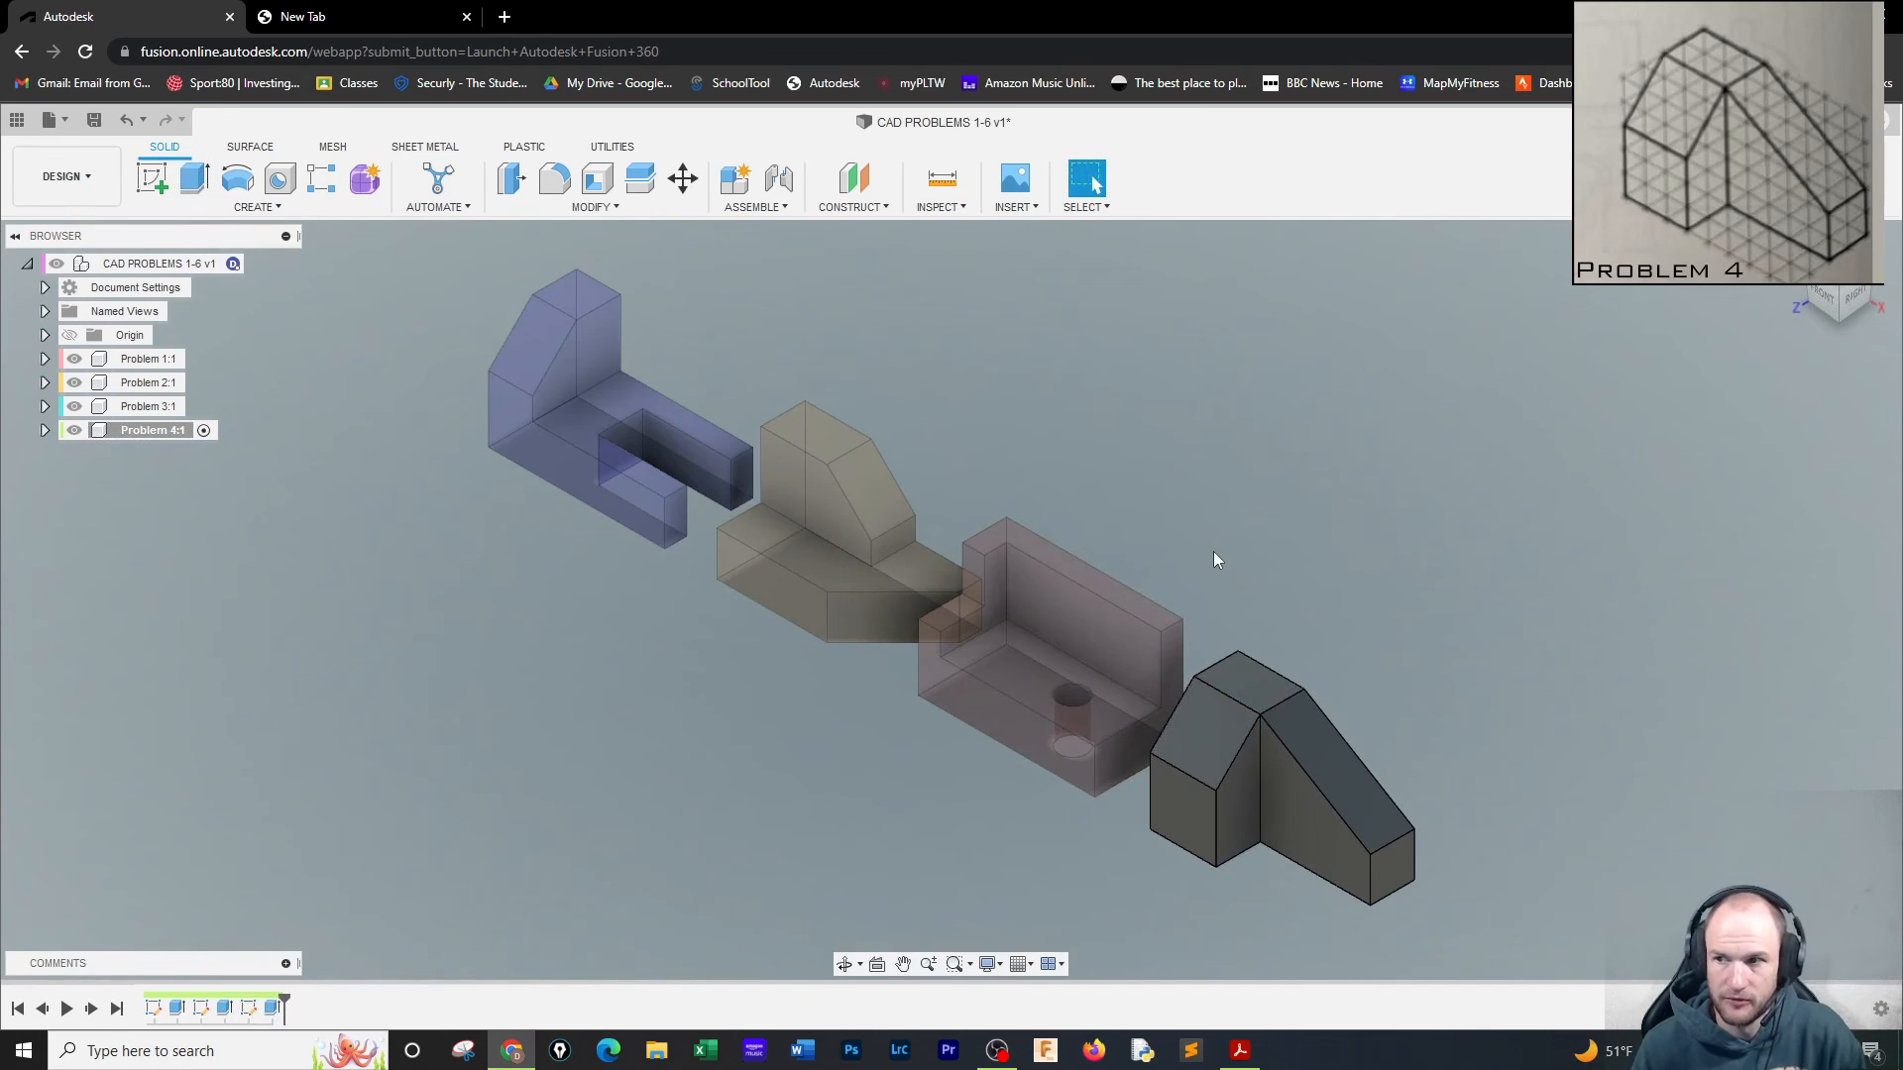
# Apply the Paint - Enamel Glossy (White) appearance to the whole Problem 4 component.
pyautogui.click(164, 437)
pyautogui.rightClick(163, 437)
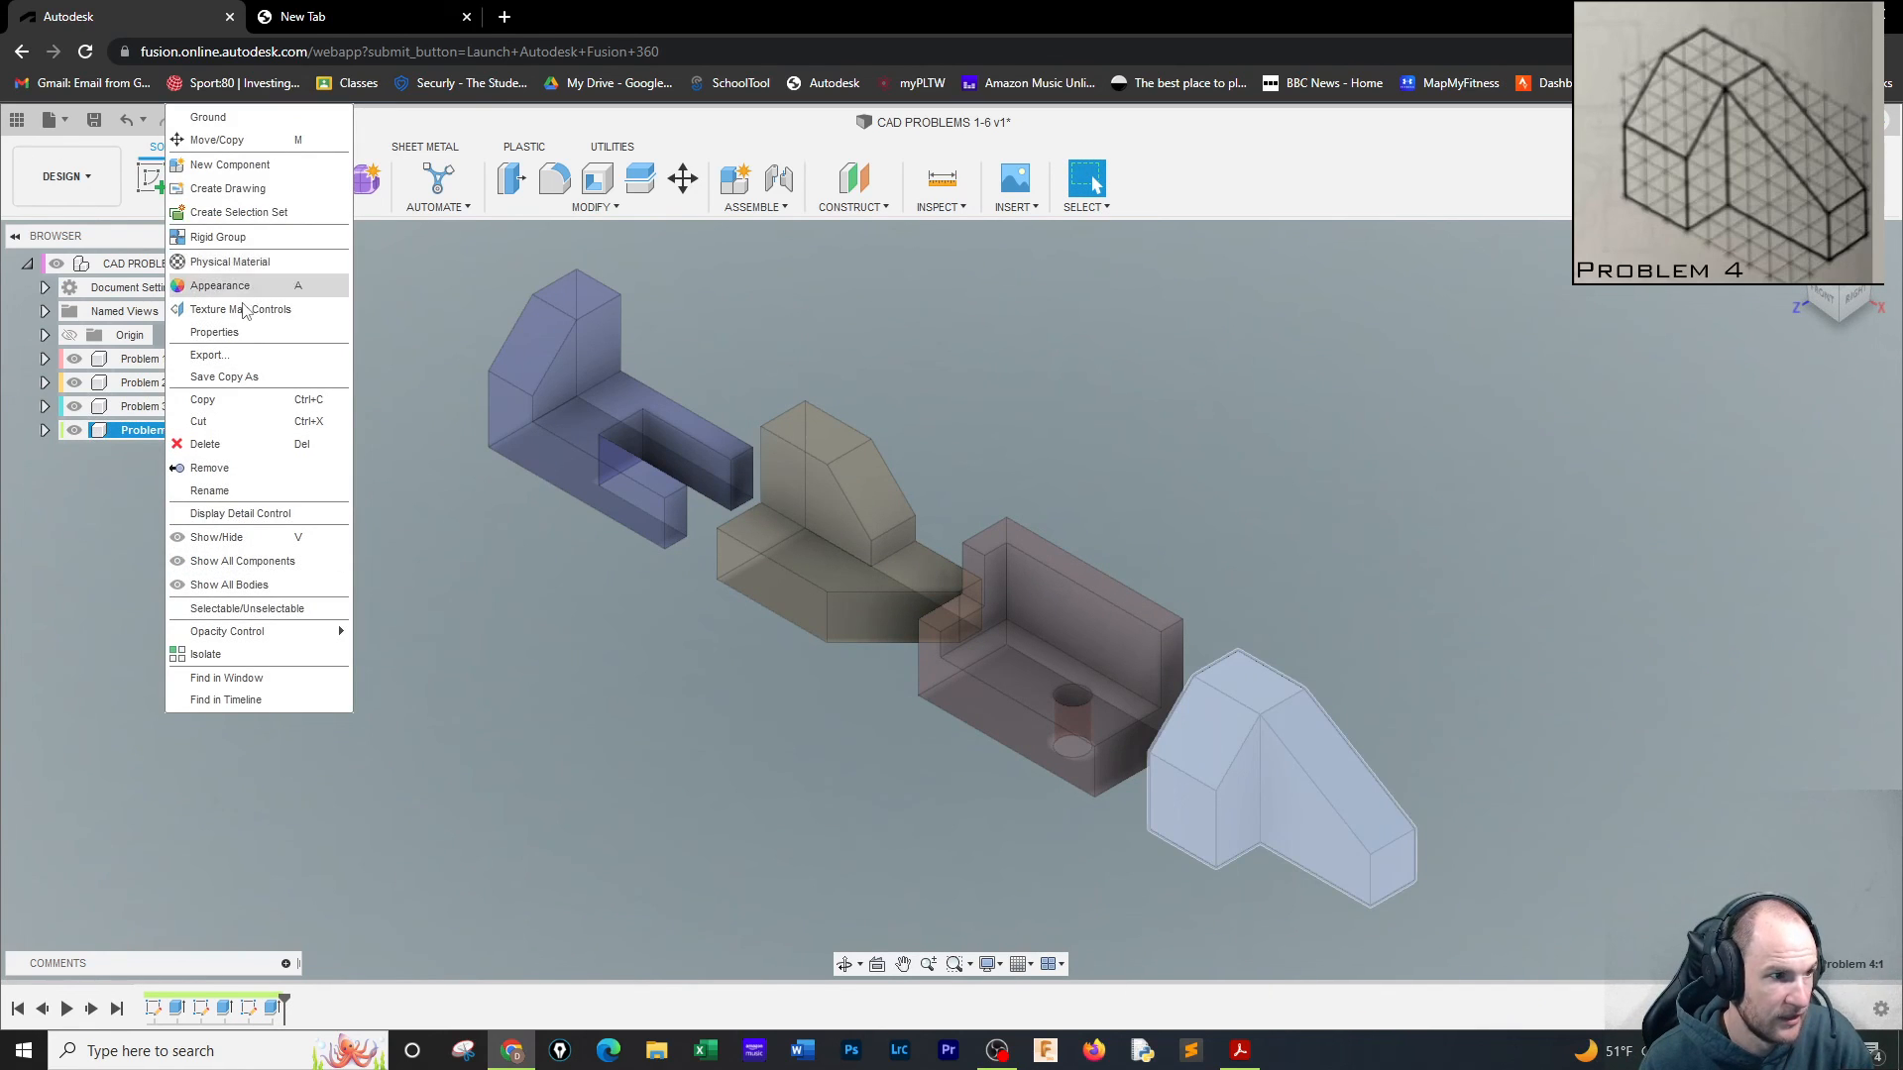
pyautogui.click(263, 286)
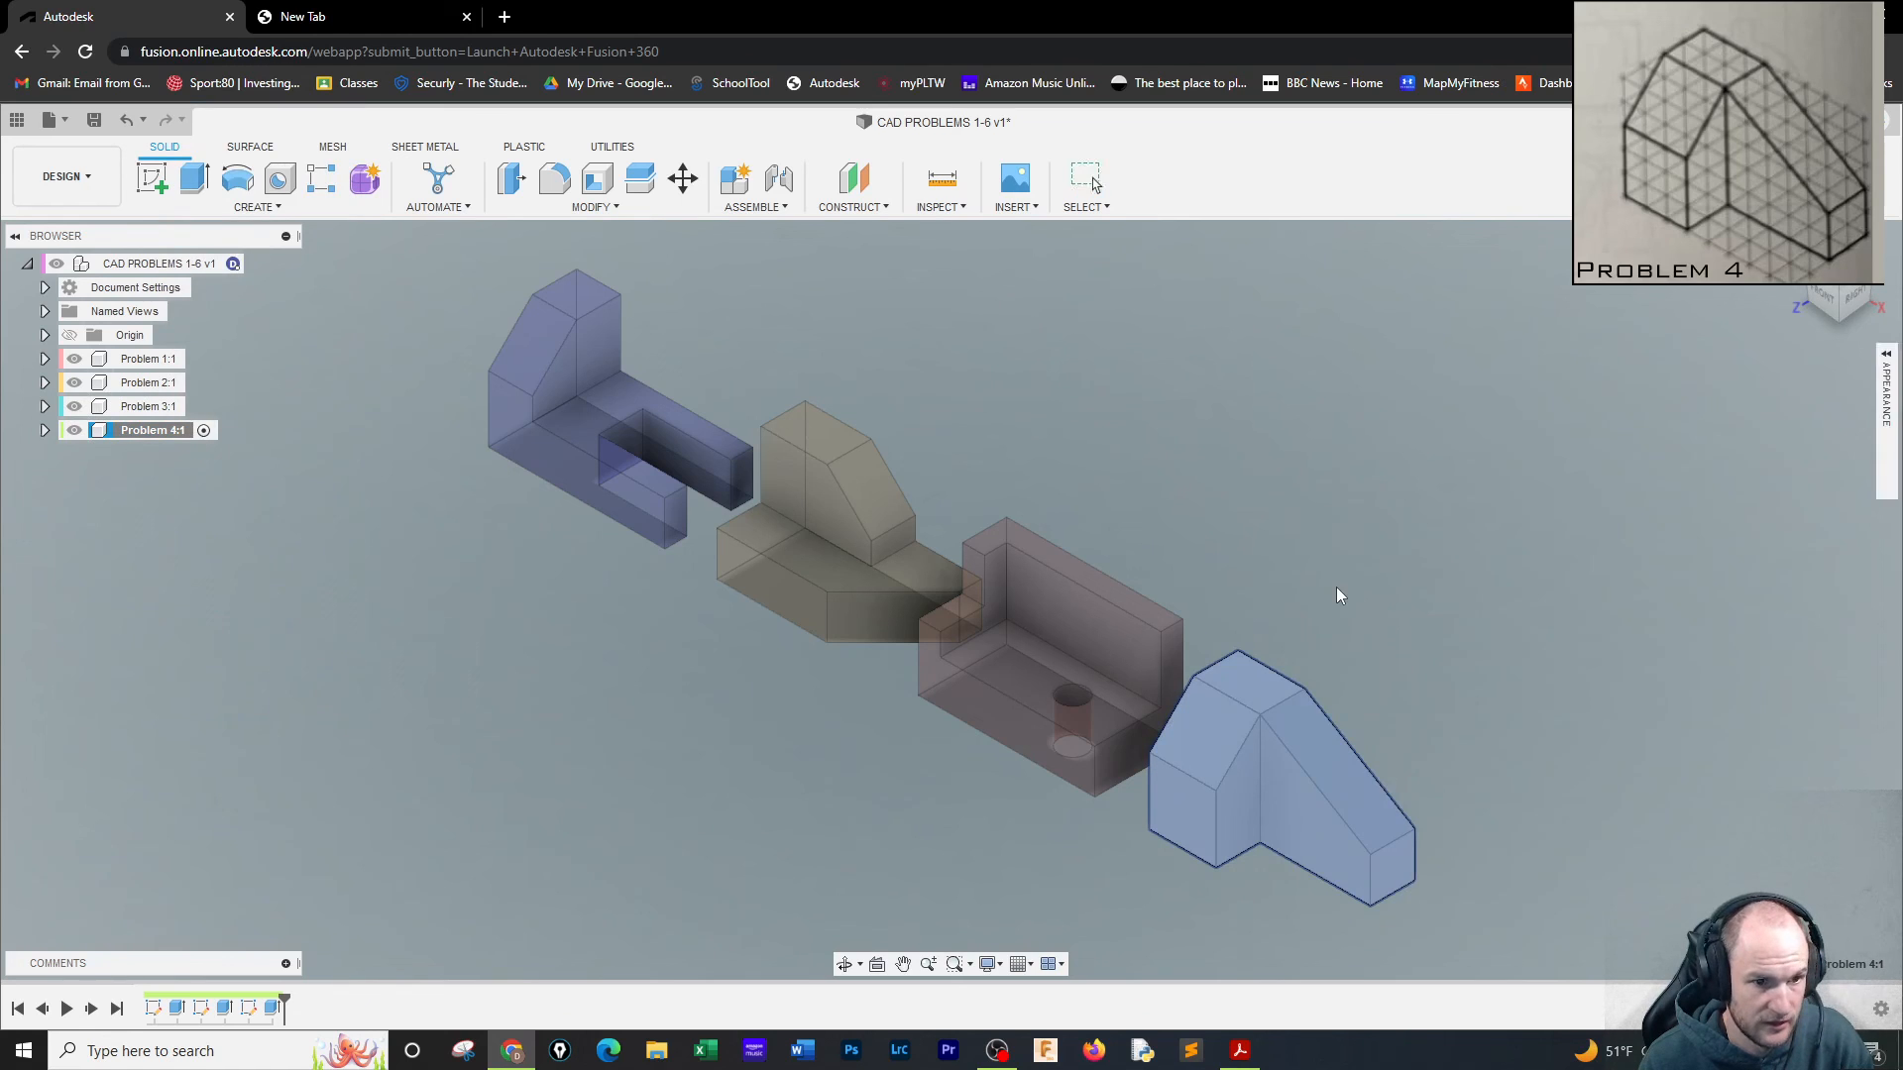
pyautogui.click(1888, 355)
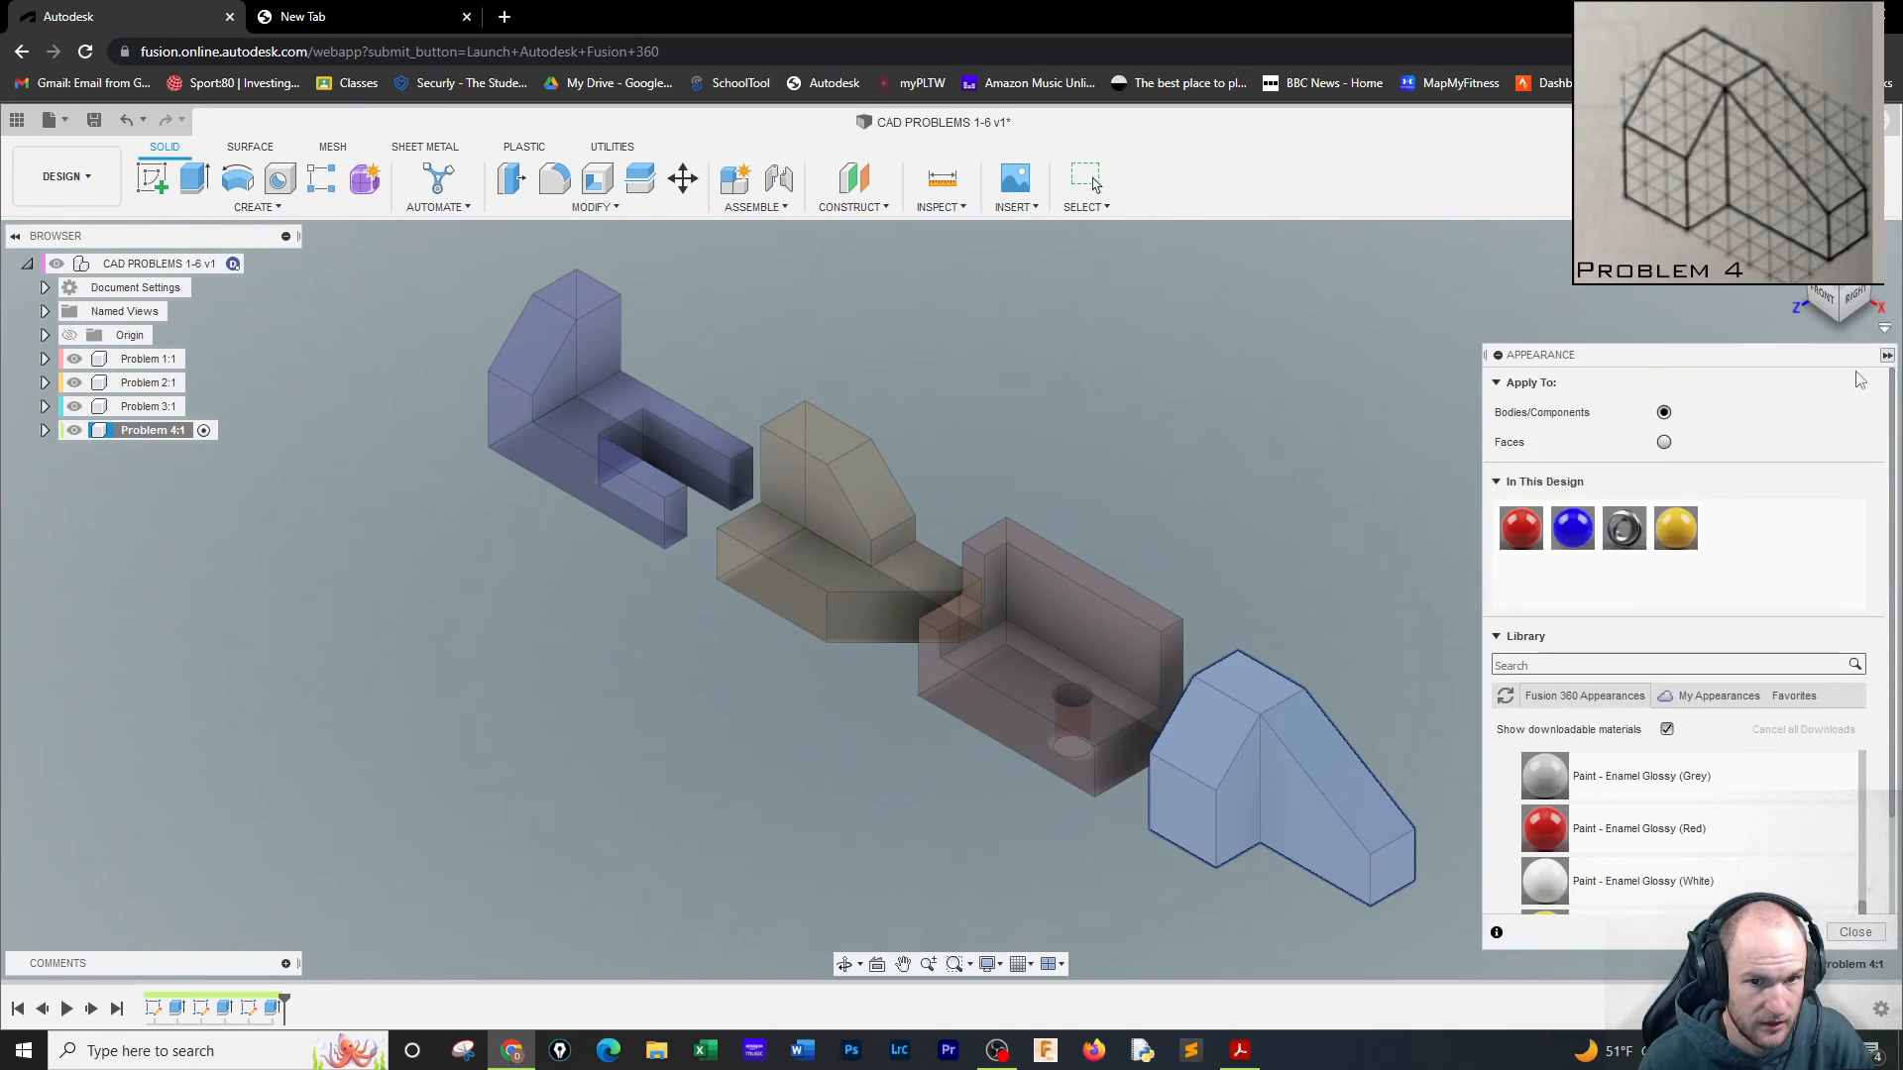
pyautogui.scroll(-1, 1625, 838)
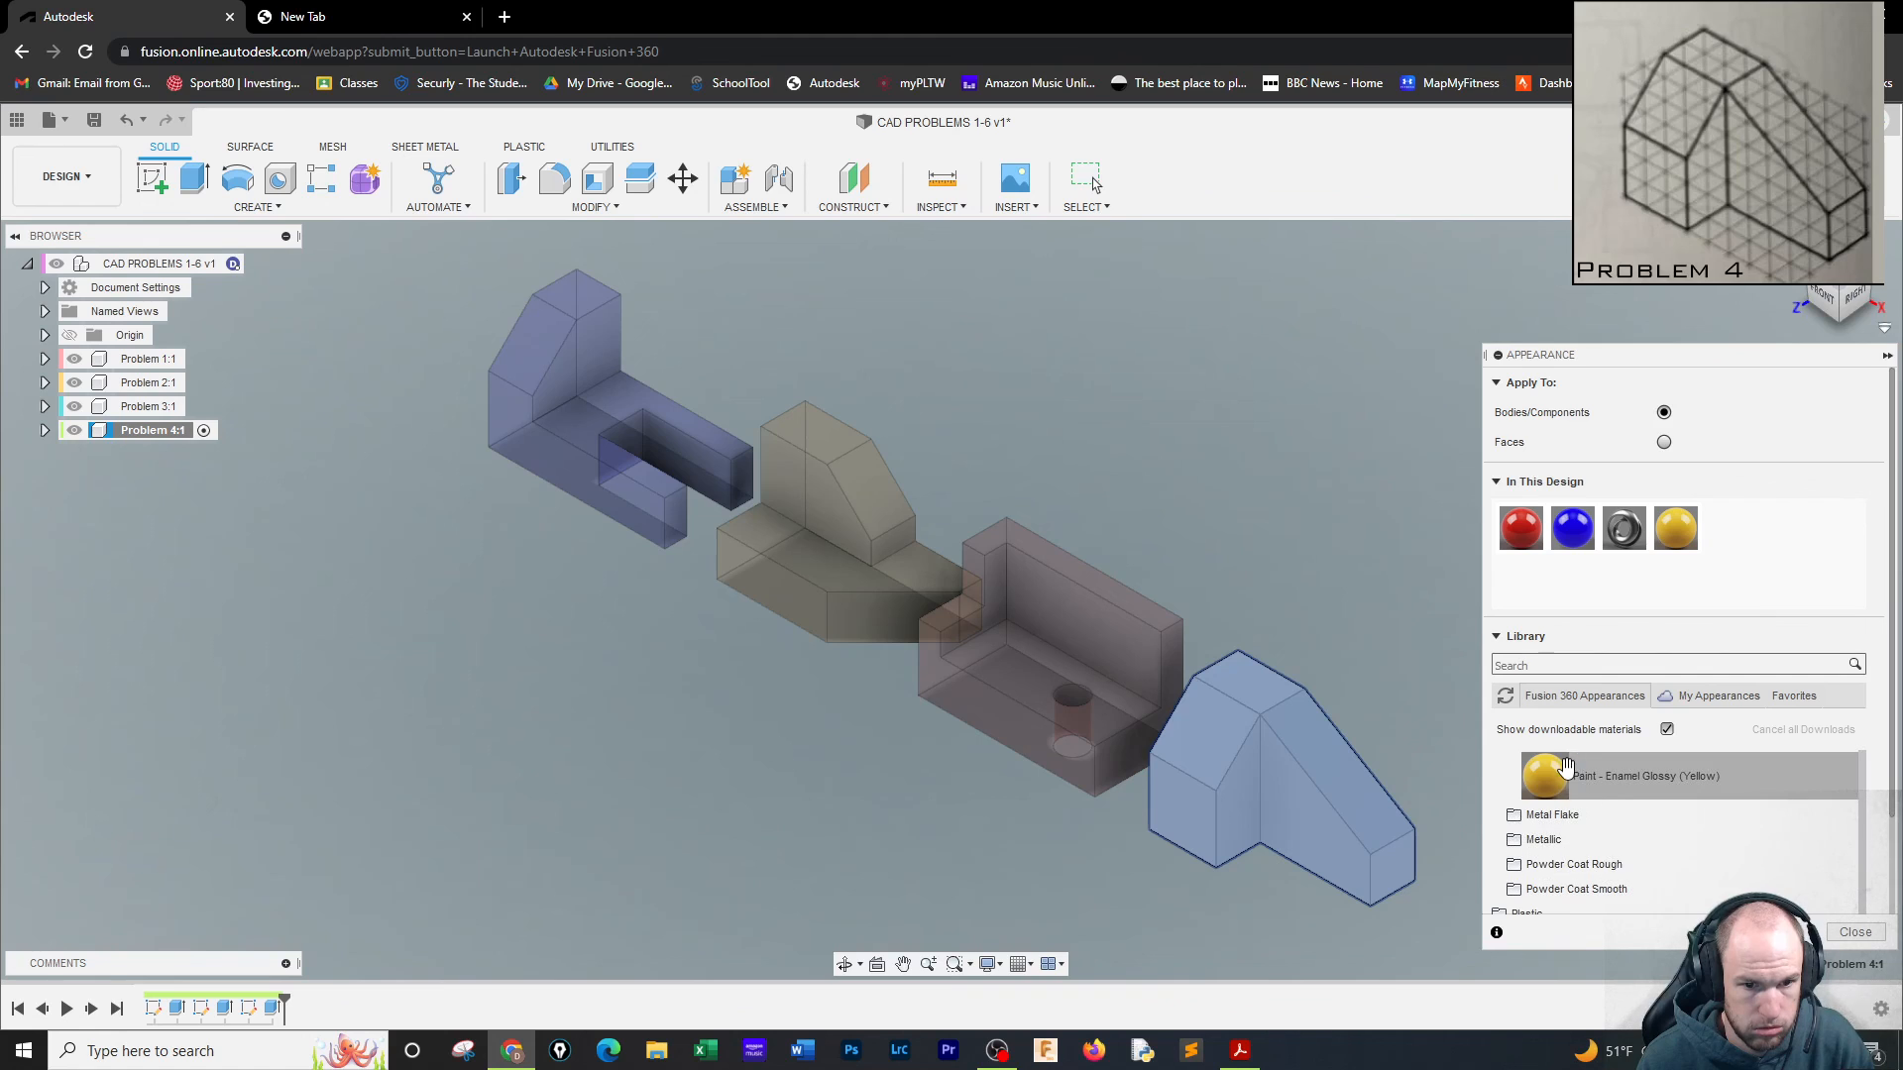
pyautogui.scroll(1, 1619, 818)
pyautogui.moveTo(1544, 878); pyautogui.dragTo(1273, 752)
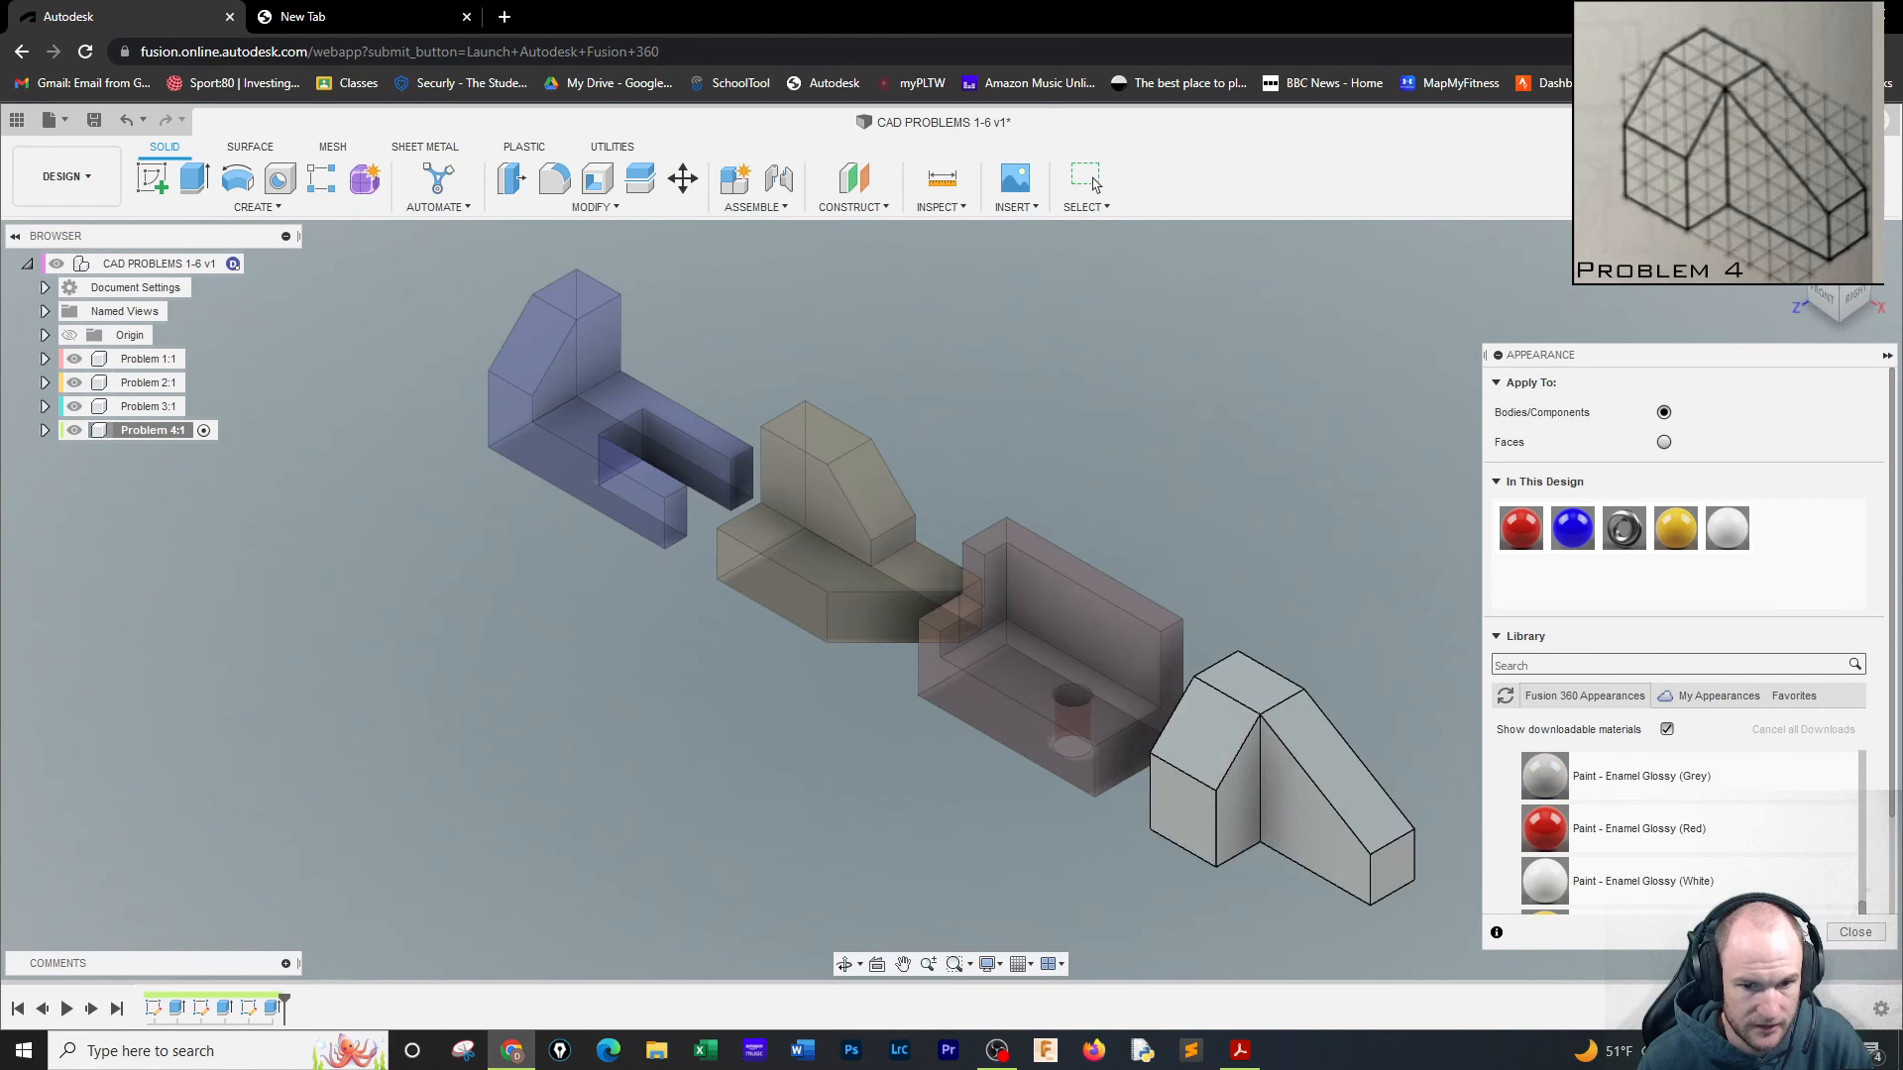
pyautogui.click(1854, 932)
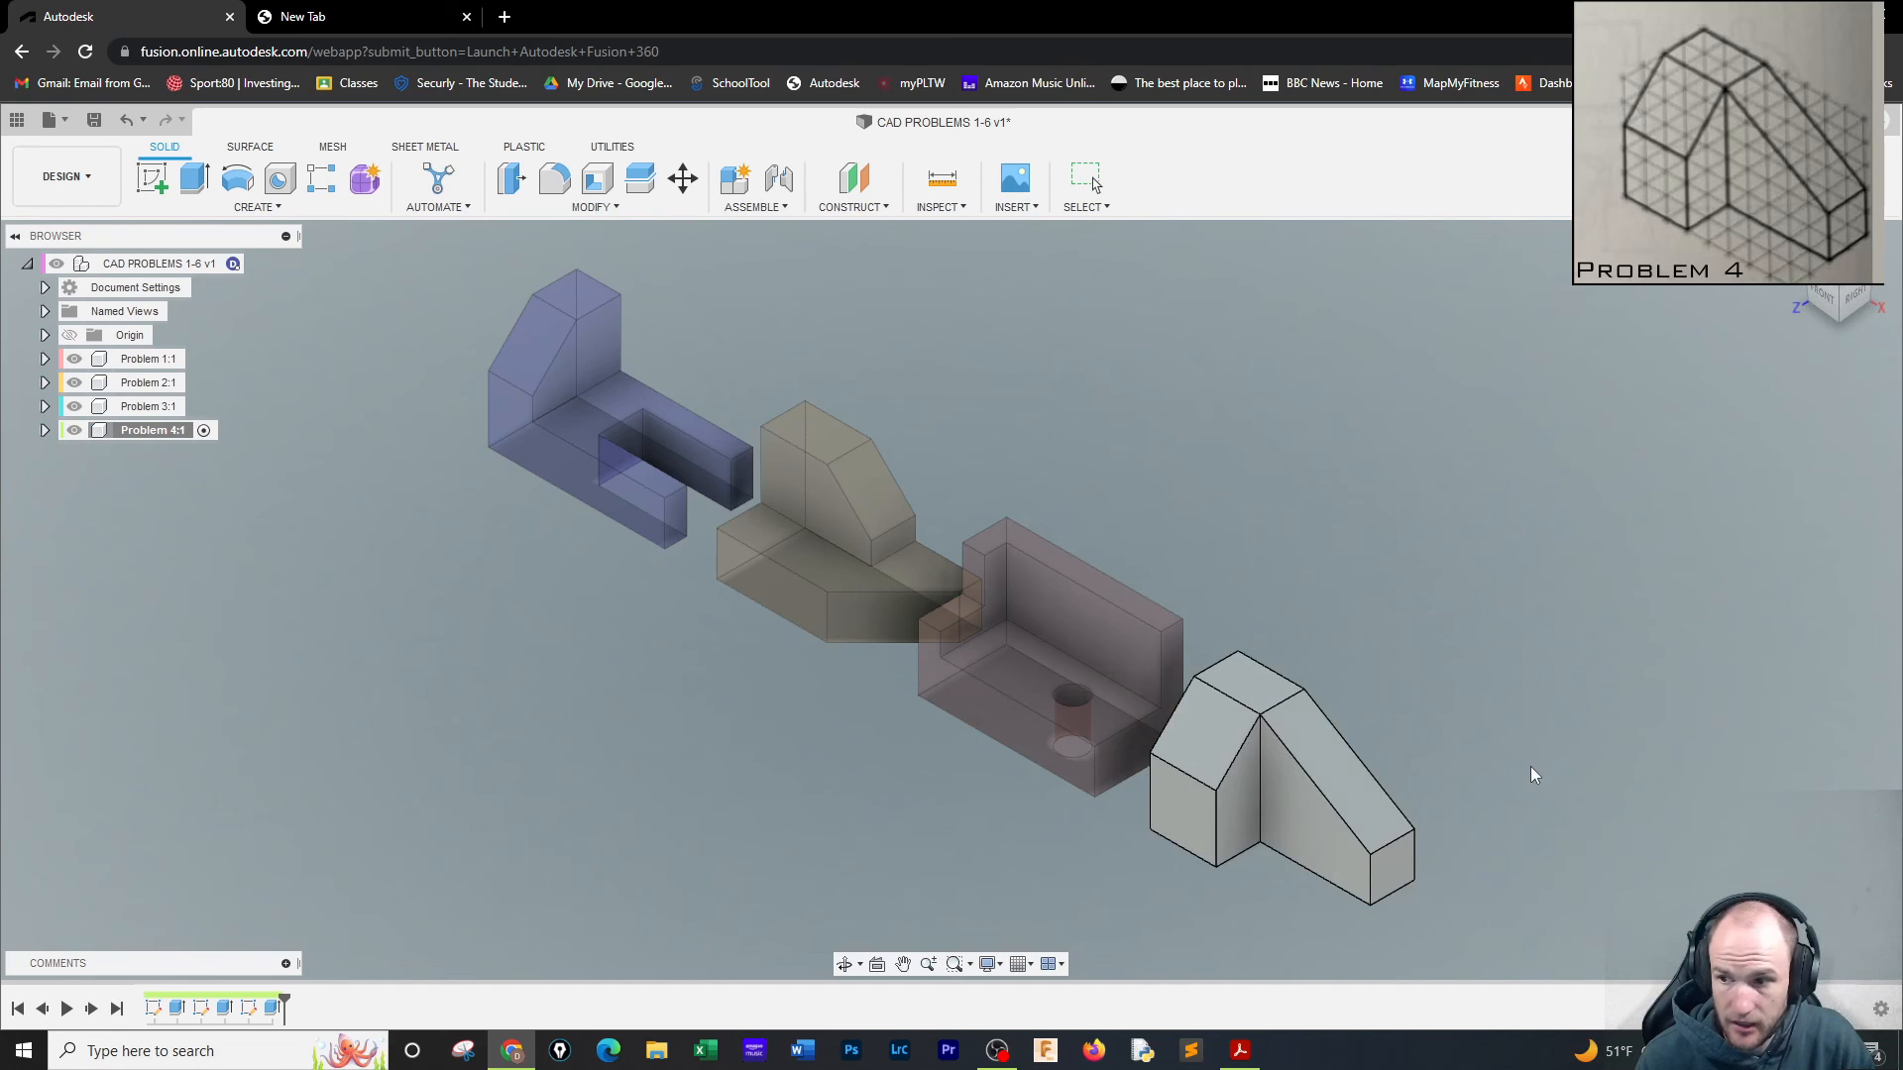